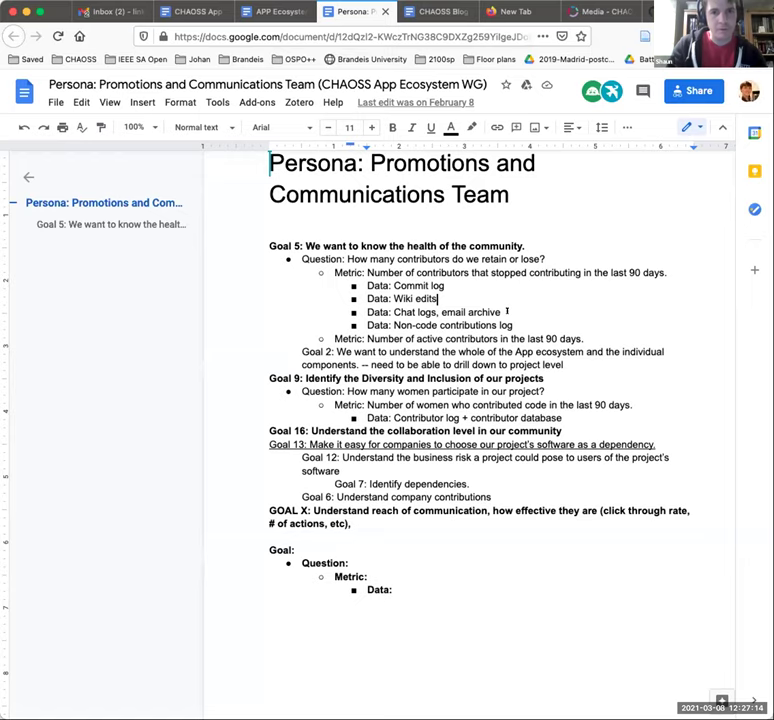
Hide the document outline beside the Promotions and Communications Team persona text.
scroll(507, 311, "up", 1)
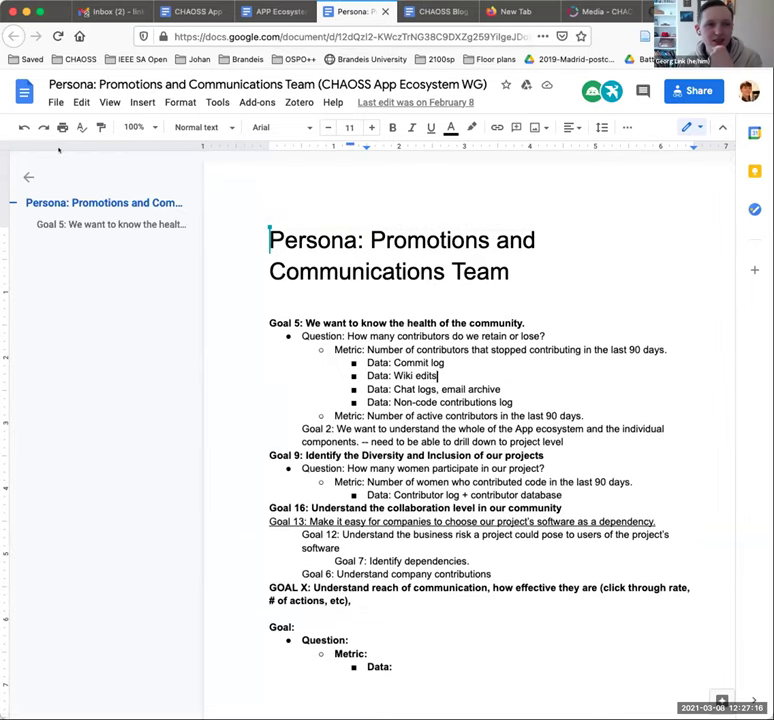
left_click(27, 174)
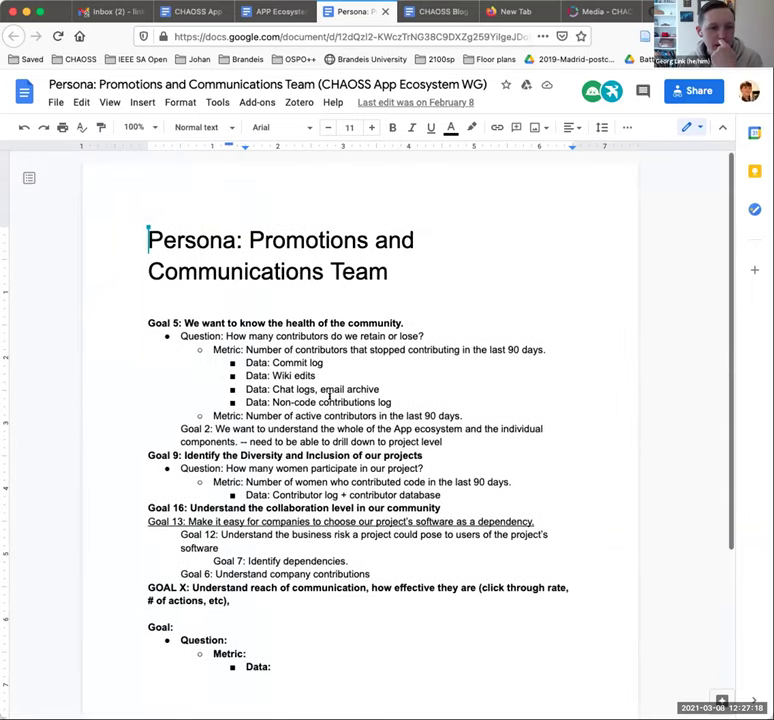
scroll(330, 396, "down", 2)
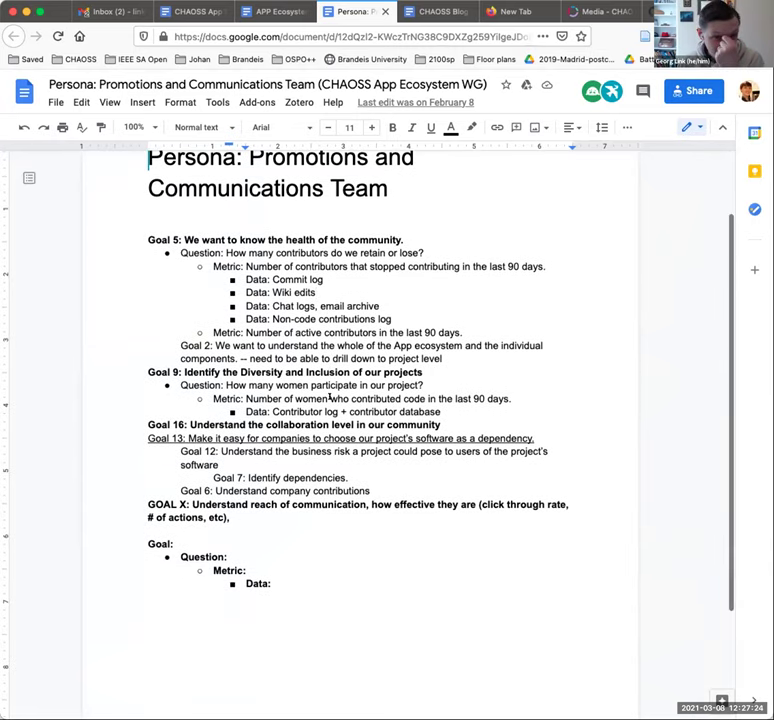
scroll(329, 397, "up", 1)
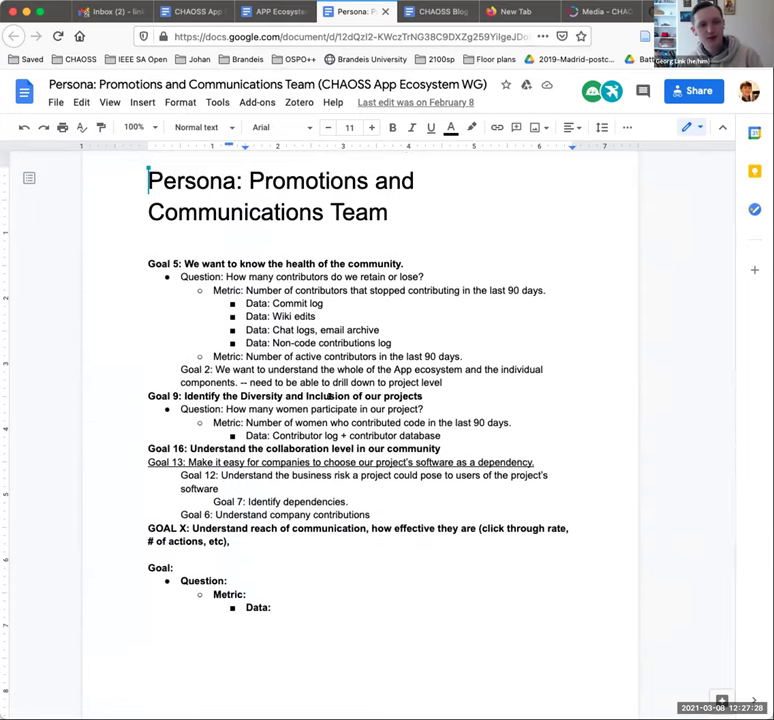
Examine Goal 5 about community health, including its contributor question, metrics and data sources.
left_click(146, 262)
left_click(146, 394)
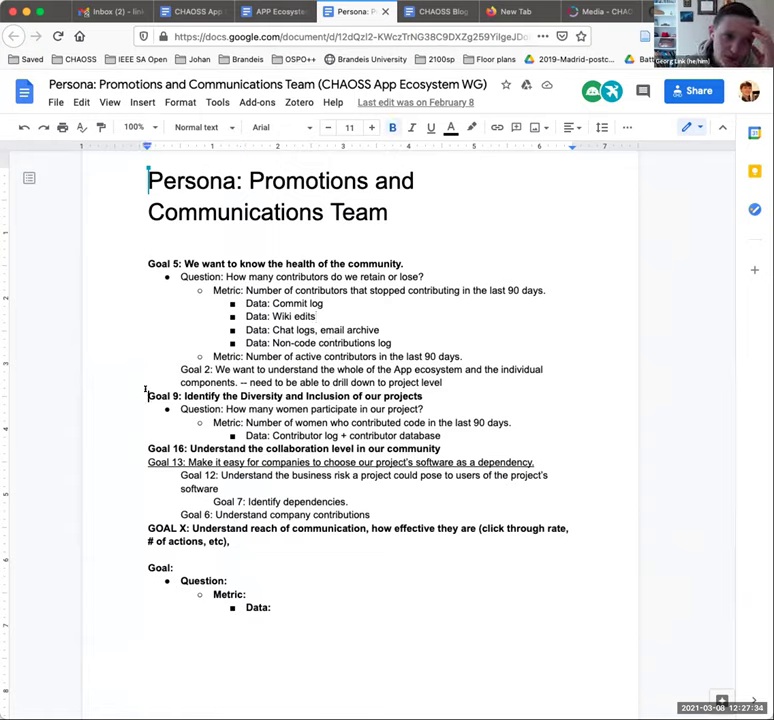
triple_click(147, 259)
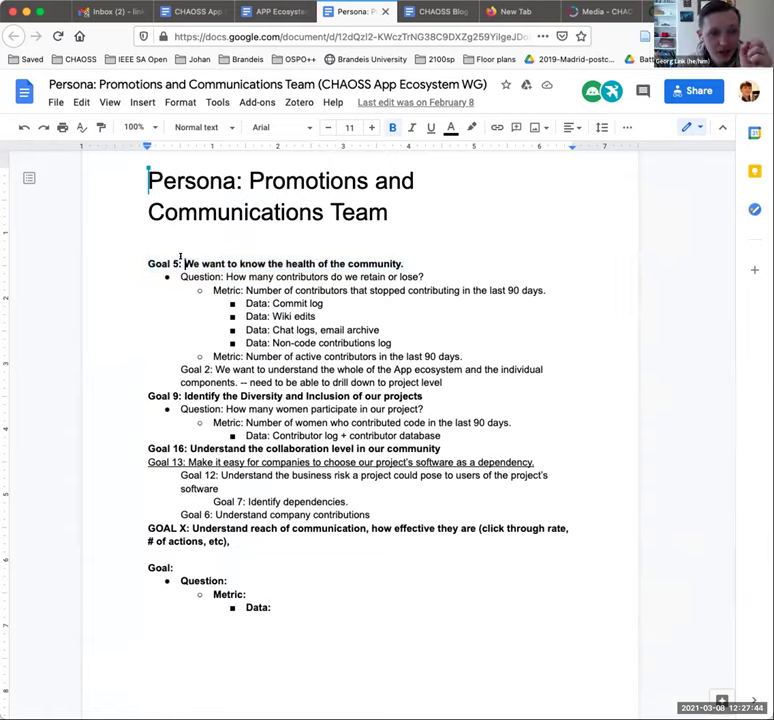
left_click_drag(185, 262, 428, 257)
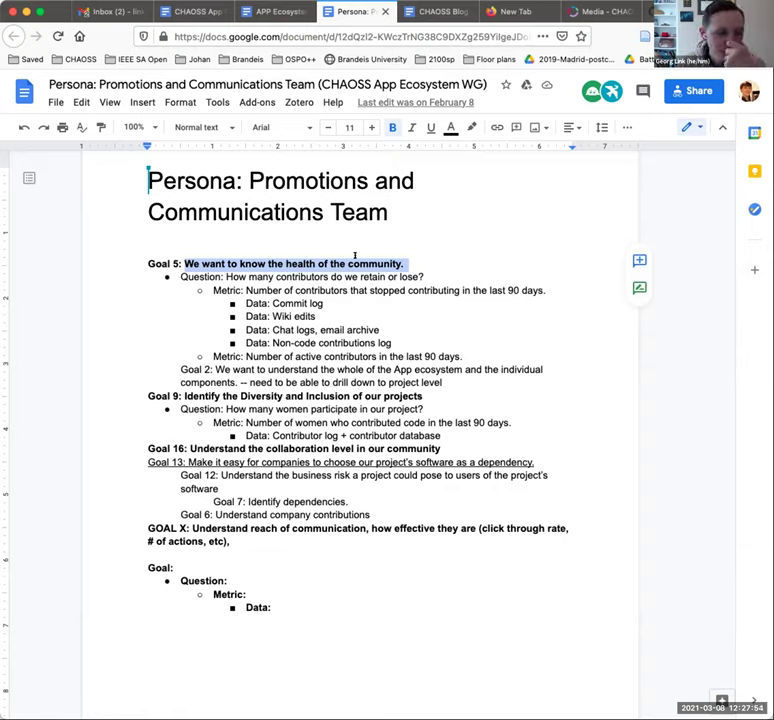
double_click(196, 277)
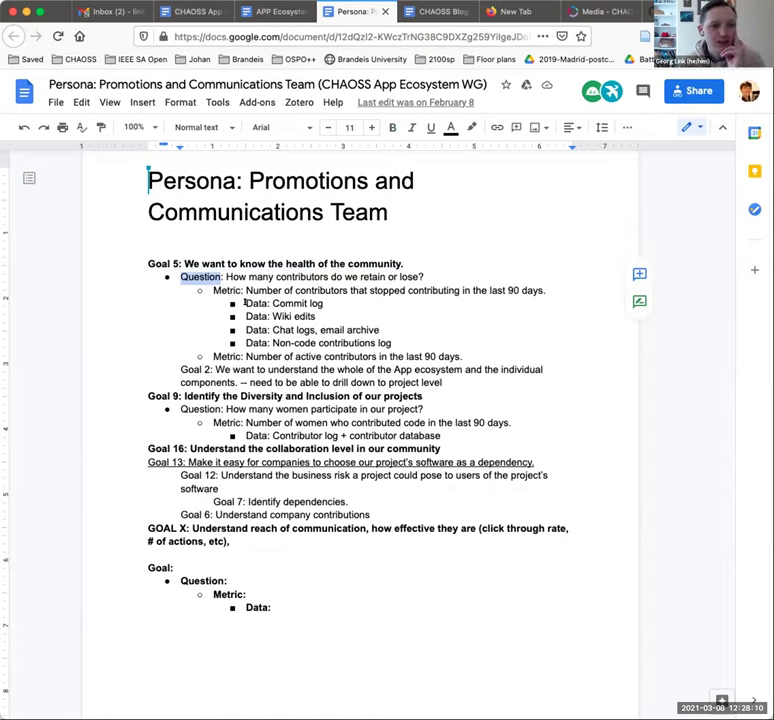
left_click_drag(247, 302, 441, 330)
key("shift+Down")
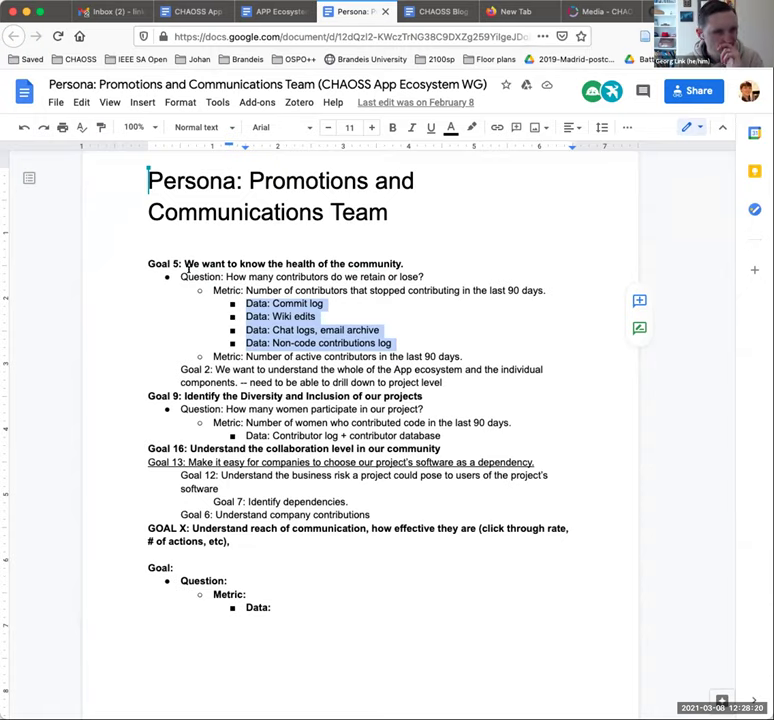
left_click_drag(184, 263, 398, 261)
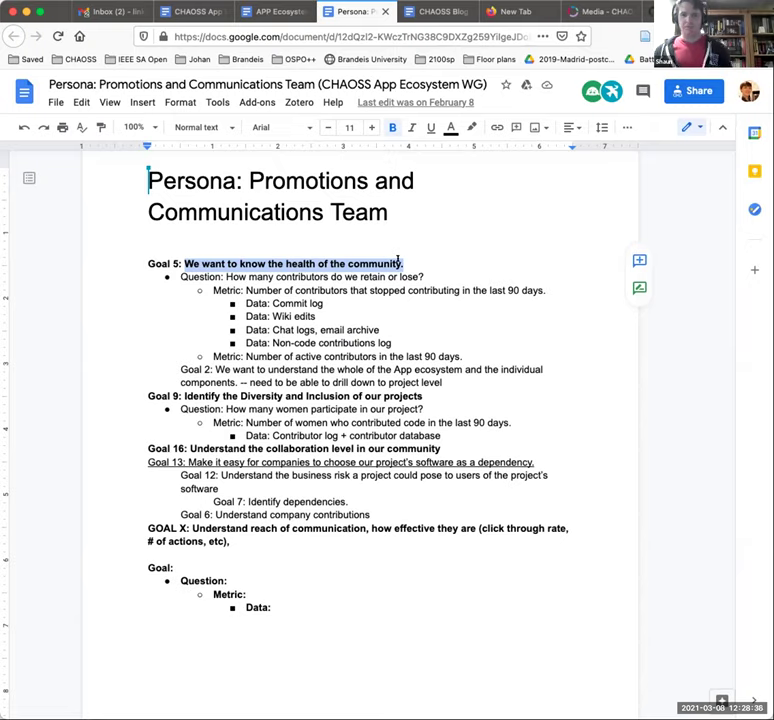
left_click(398, 259)
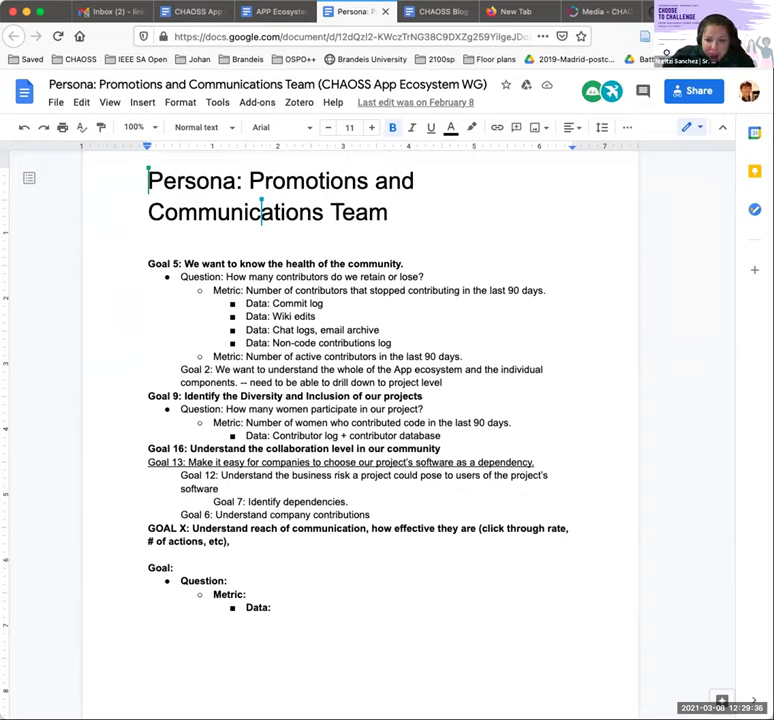
Look at the Persona-to-Goal Matching Exercise document and return to the Promotions and Communications Team persona document.
left_click(266, 10)
left_click(273, 37)
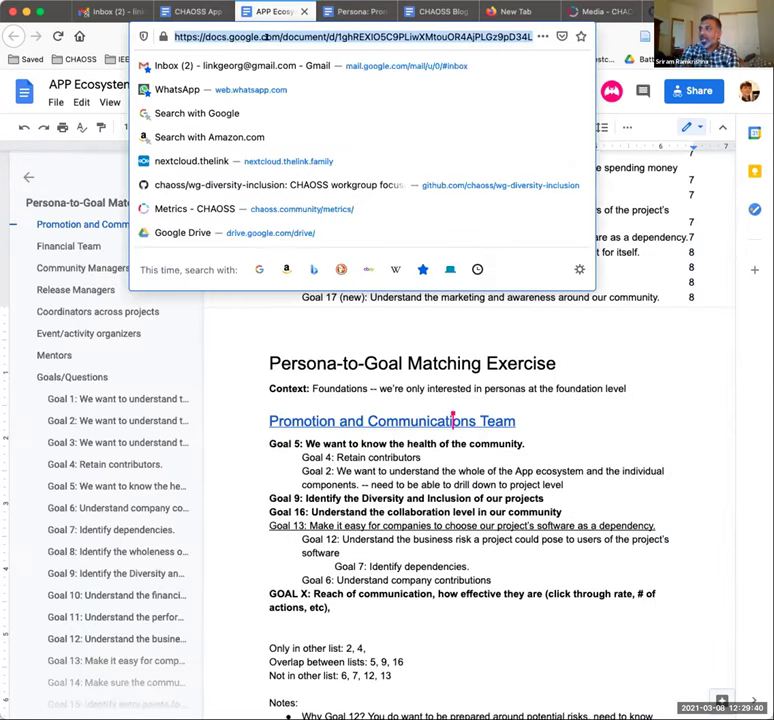
key("ctrl+Tab")
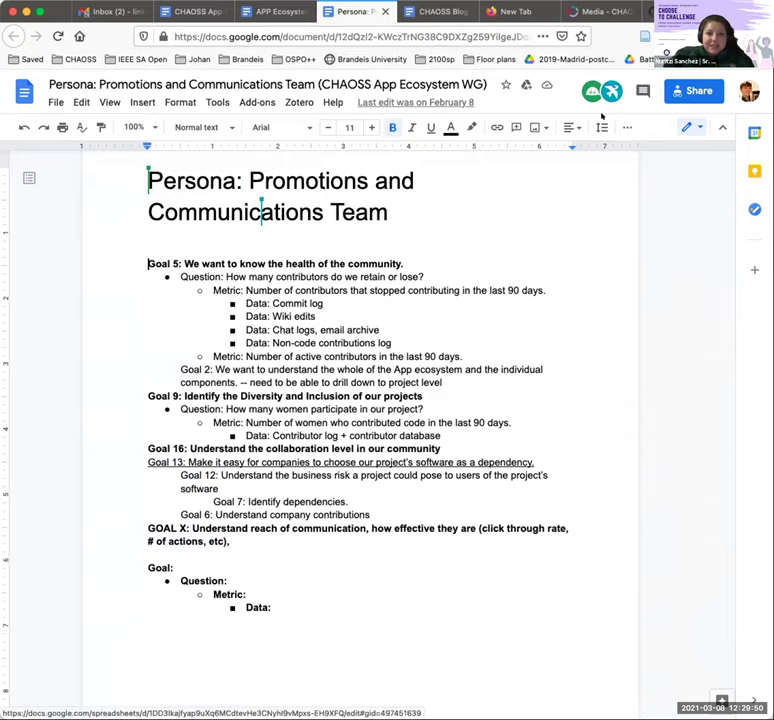
left_click(397, 28)
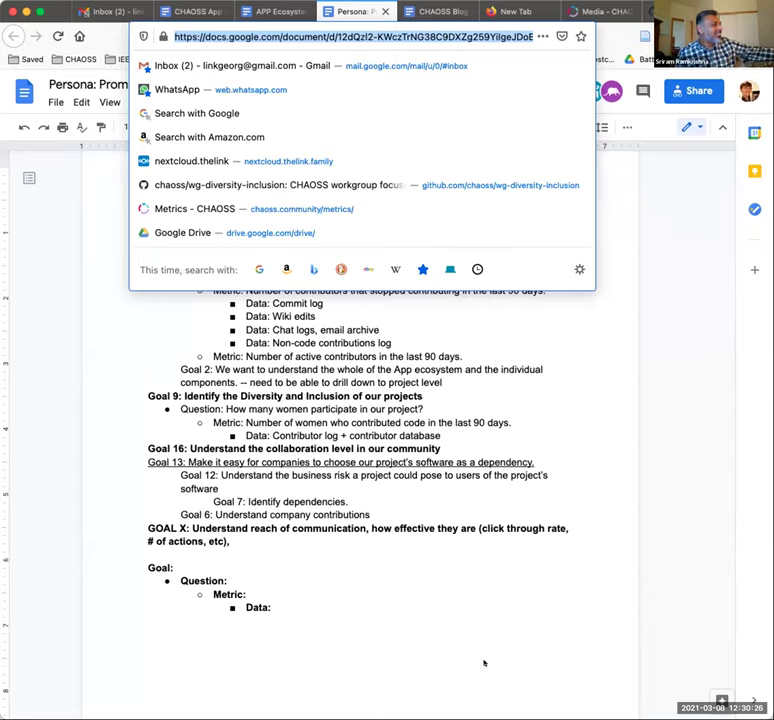
left_click(415, 627)
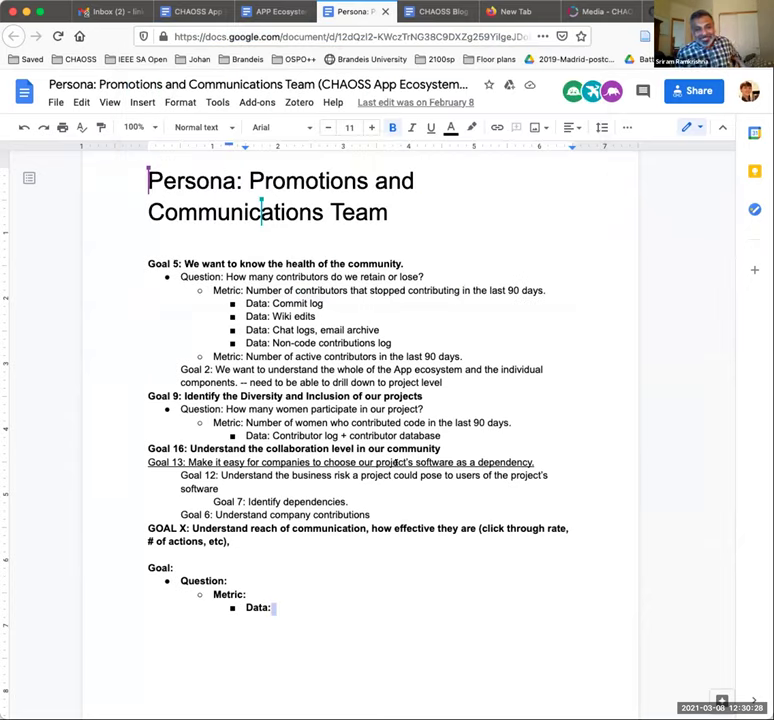
Insert a new line above Goal 5 reading "Goal: Outward facing".
scroll(396, 462, "up", 2)
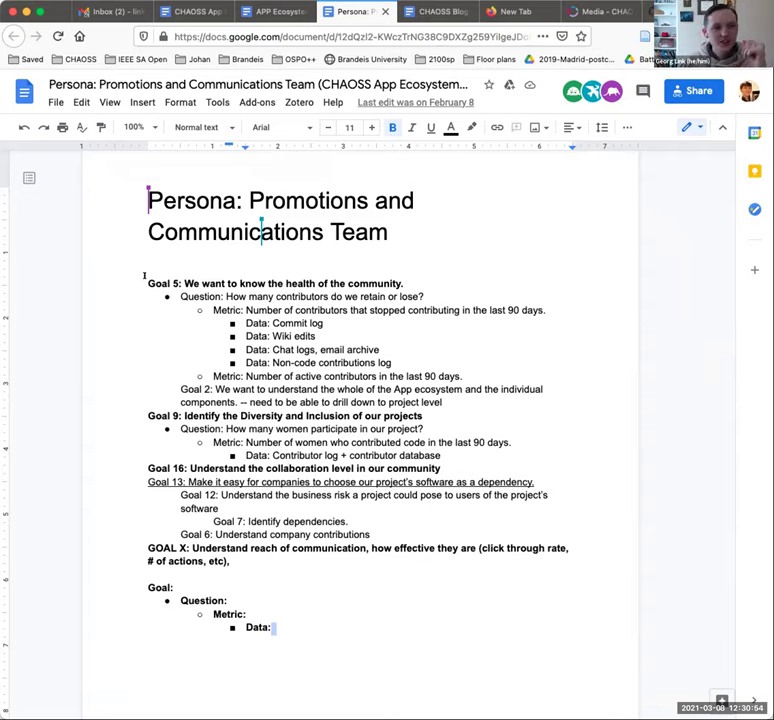
left_click_drag(147, 277, 419, 278)
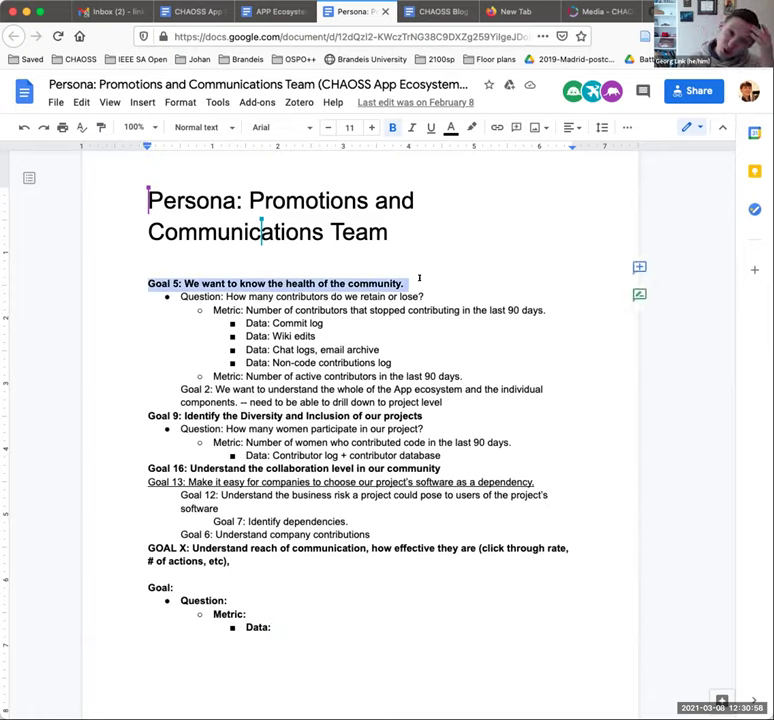
left_click(419, 278)
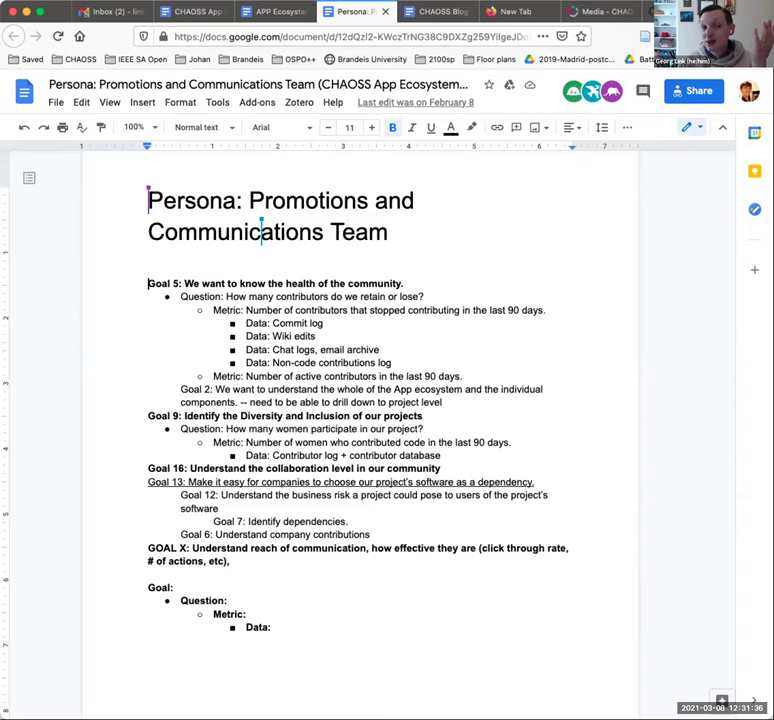
key("Return")
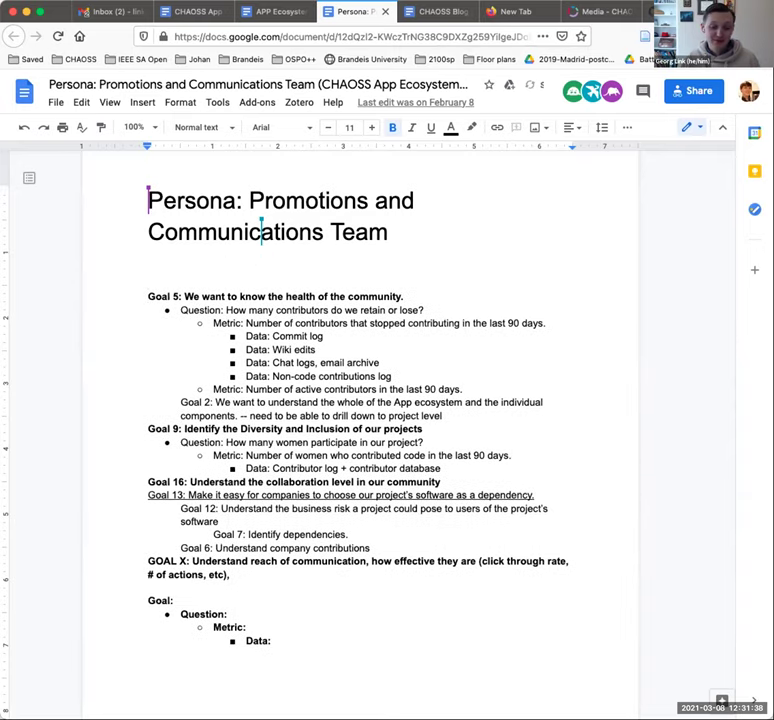
type("Goal:")
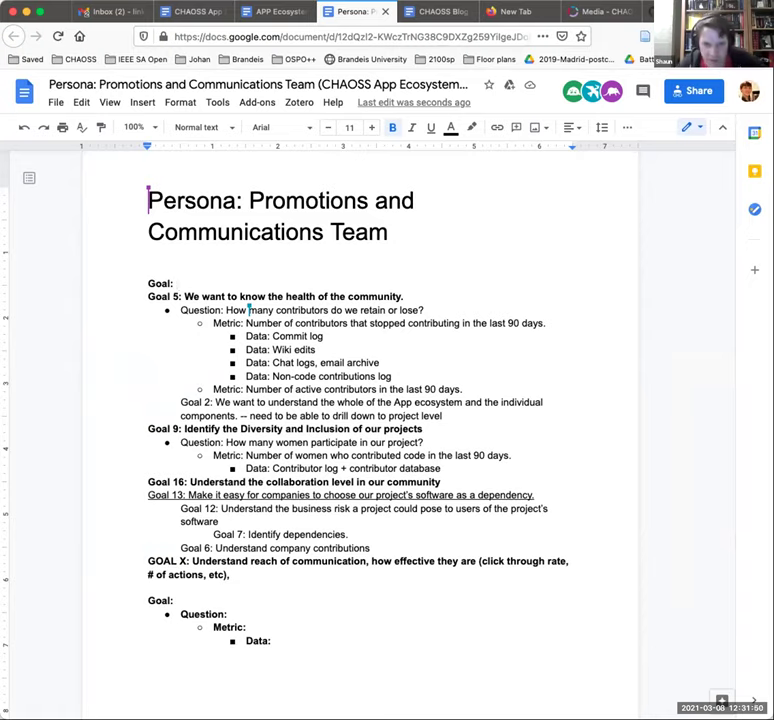
type("Out")
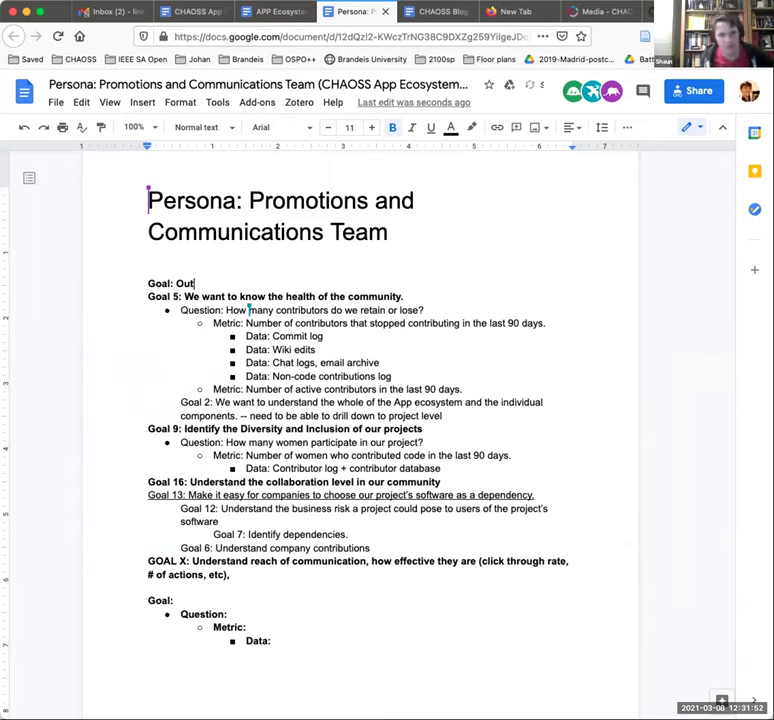
type("ward f")
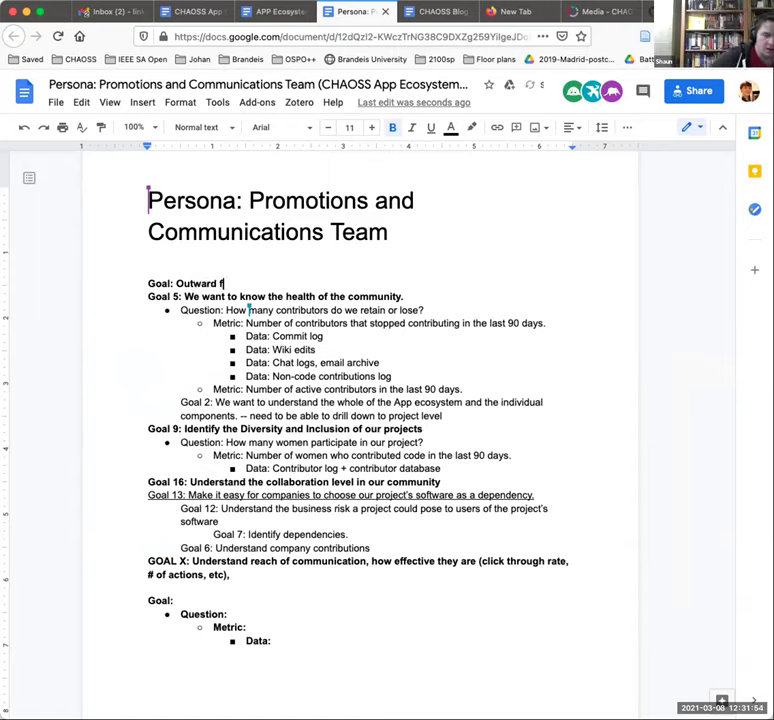
type("acing")
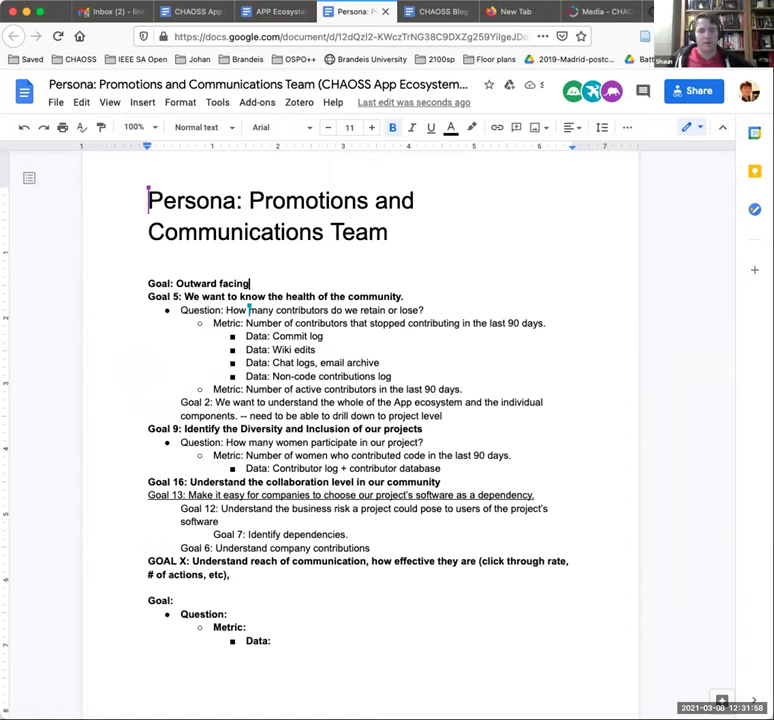
Remove the "Goal:" label before "Outward facing" and add an empty line below it.
key("super+Left")
key("alt+shift+Right")
key("alt+shift+Right")
key("alt+shift+Left")
key("BackSpace")
key("super+Right")
key("Return")
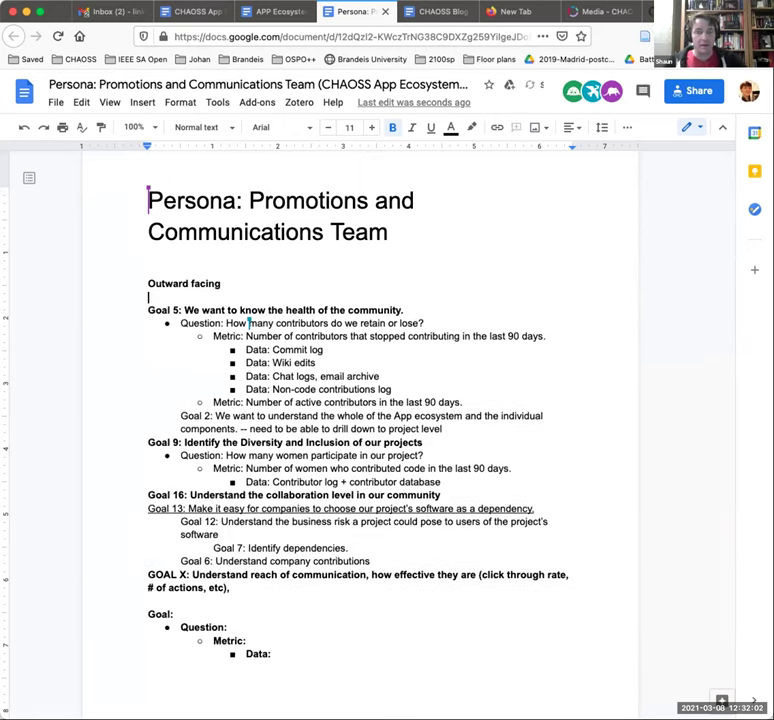
Write "How well are communications and actions resonating" on the line below "Outward facing".
type("How wel")
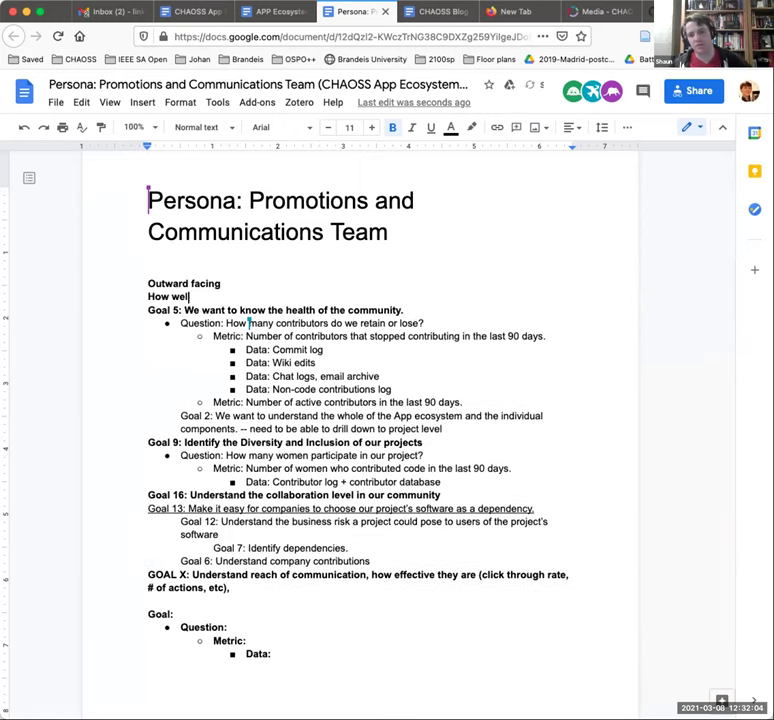
type("l are communicati")
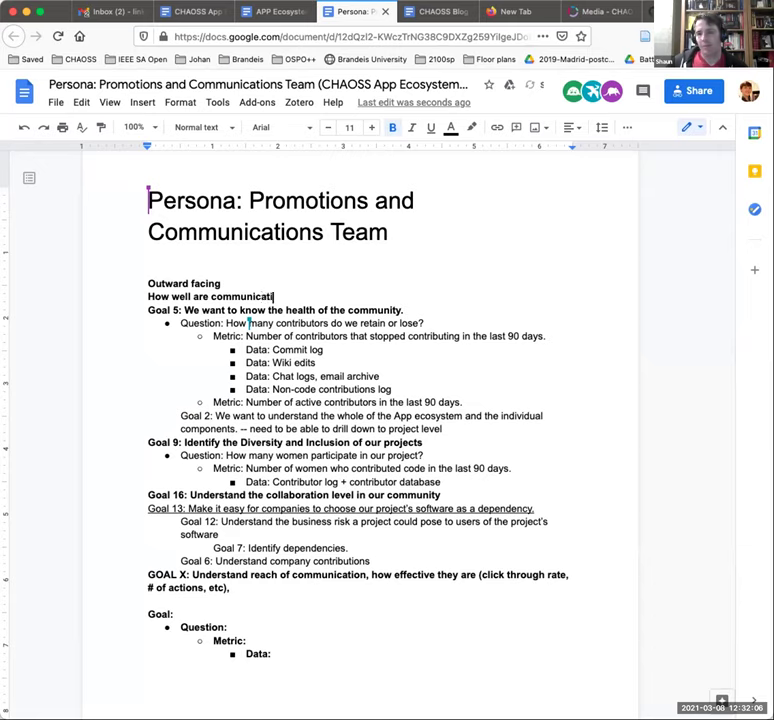
type("ons resonating")
key("Return")
key("Left")
type("a")
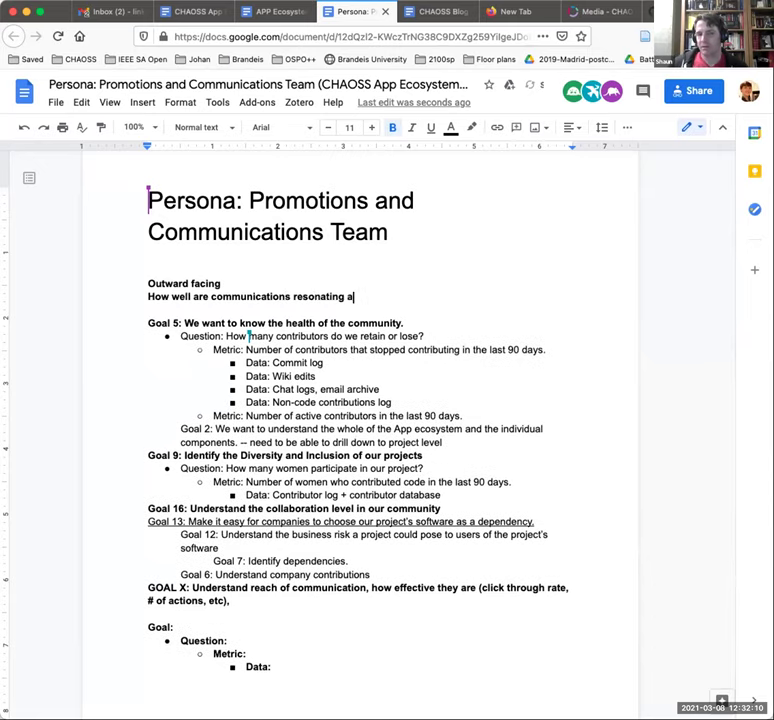
key("BackSpace")
key("BackSpace")
key("alt+Left")
type("and actions")
Append "(growth of community is outcome)" to the line about communications resonating and add a new line below it.
key("End")
key("Return")
key("BackSpace")
type("(")
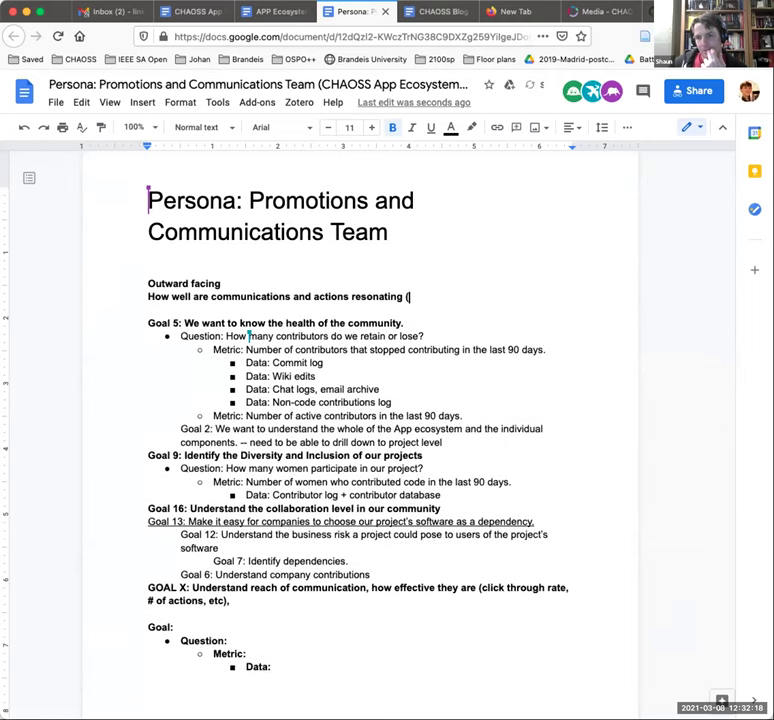
type("growth of commu")
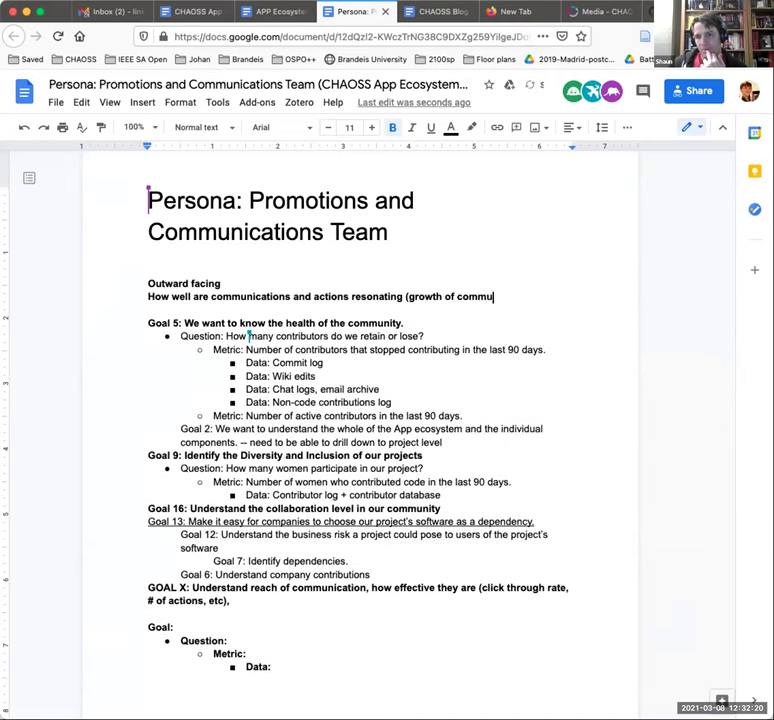
type("nity is outcome)")
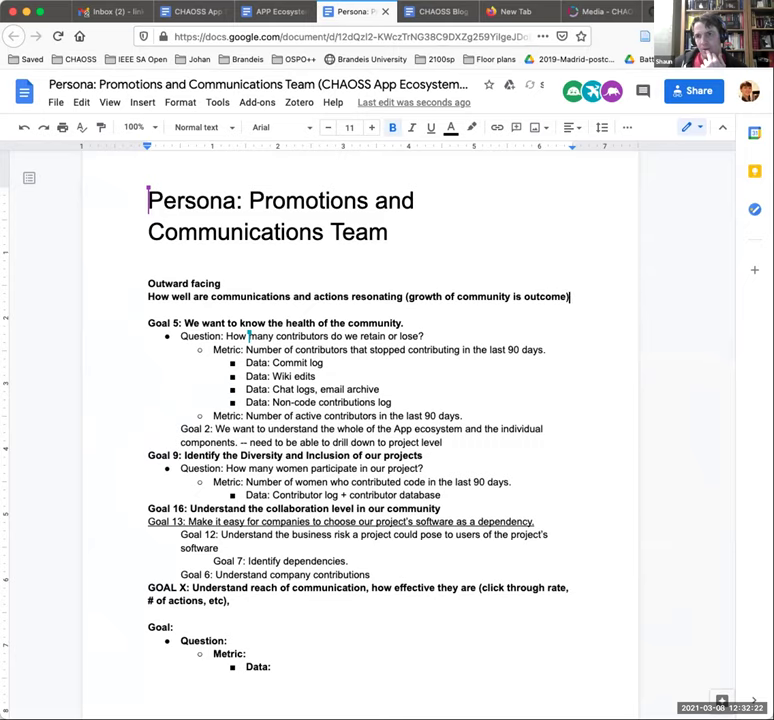
key("Return")
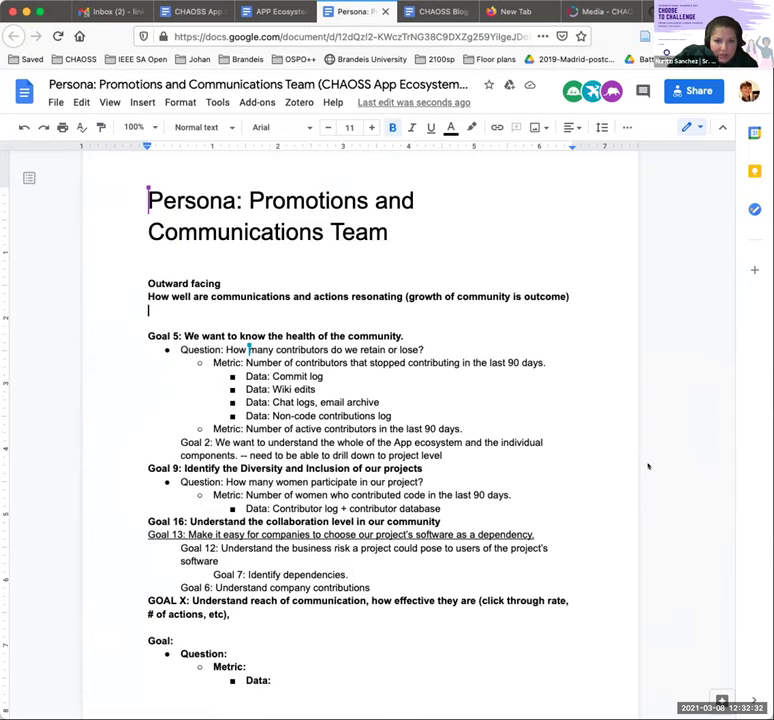
Extend the "Outward facing" line with "compared to other personas." and add a "Notes:" label on the line above it.
scroll(649, 472, "down", 1)
scroll(649, 472, "down", 2)
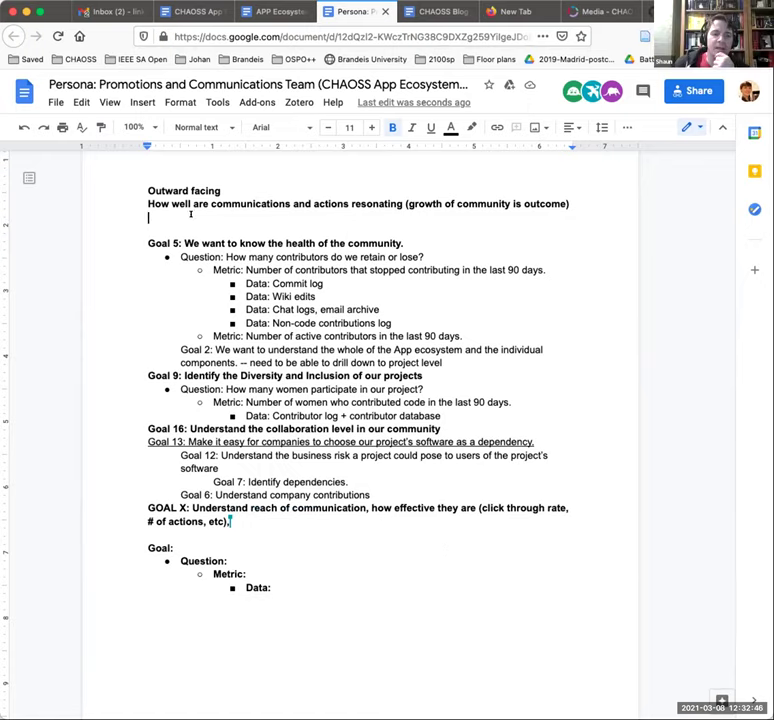
left_click(240, 181)
type("compared to o")
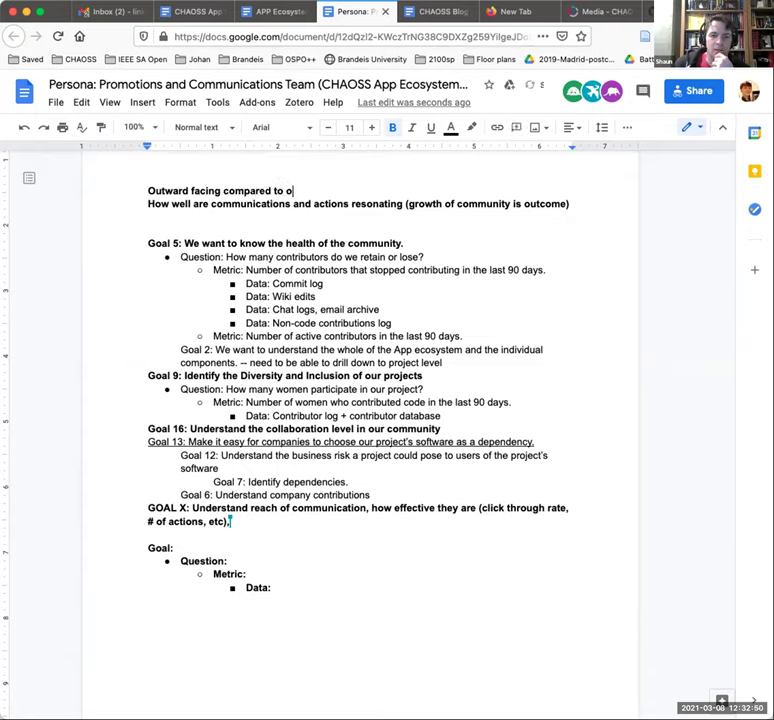
type("ther personas.")
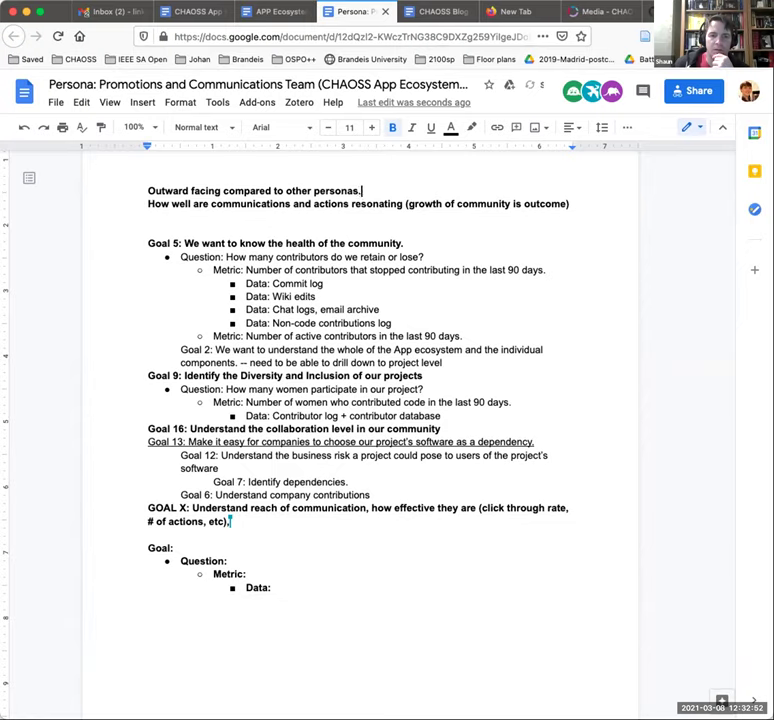
key("Up")
type("Notes:")
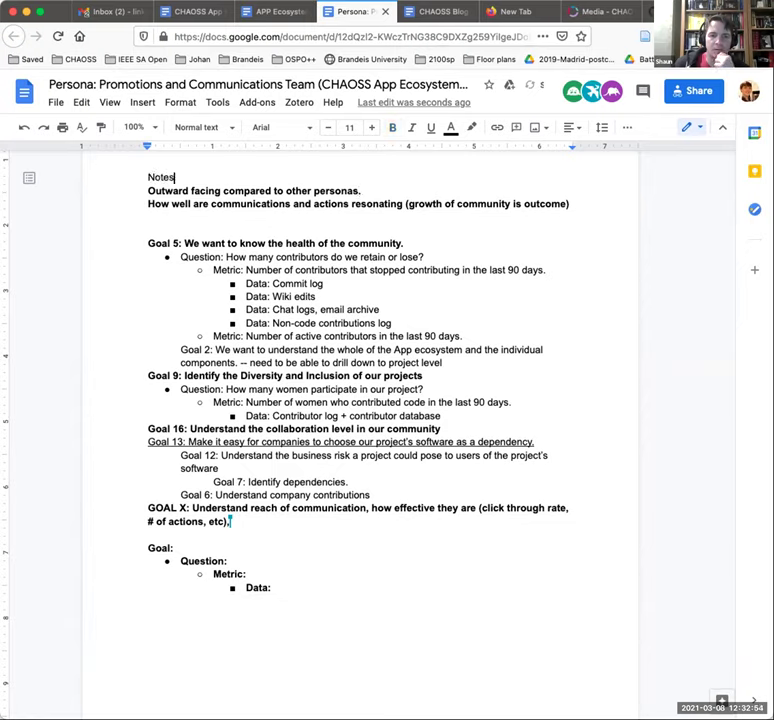
Make the "Notes:" label bold and remove the bold formatting from the two note lines below it.
key("shift+Home")
key("ctrl+b")
key("Down")
key("shift+Down")
key("shift+Down")
key("shift+Down")
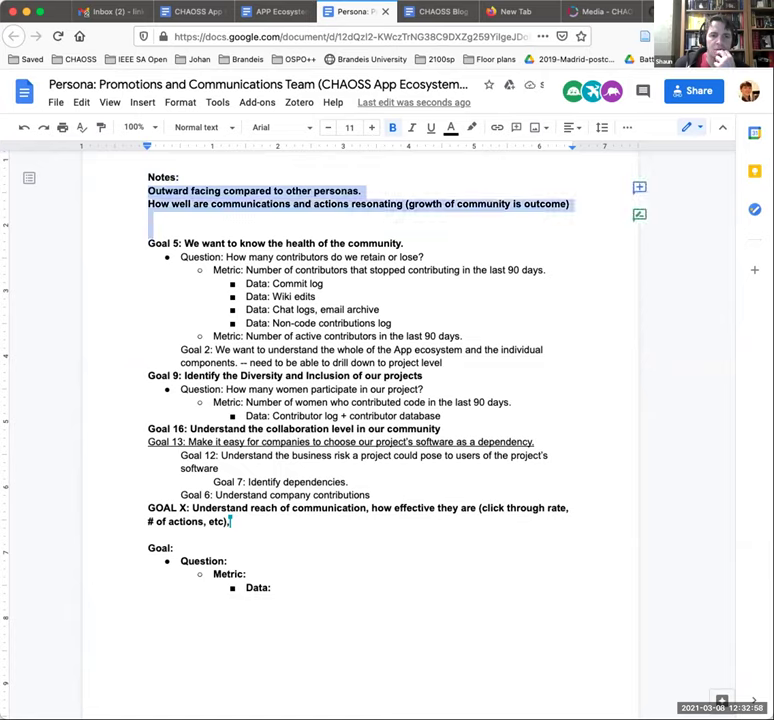
key("ctrl+b")
key("Right")
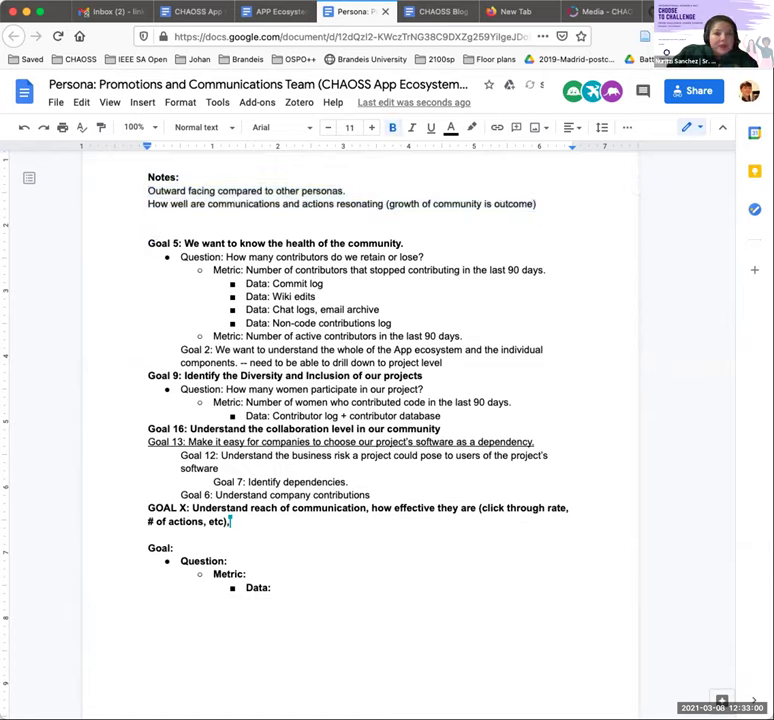
key("Up")
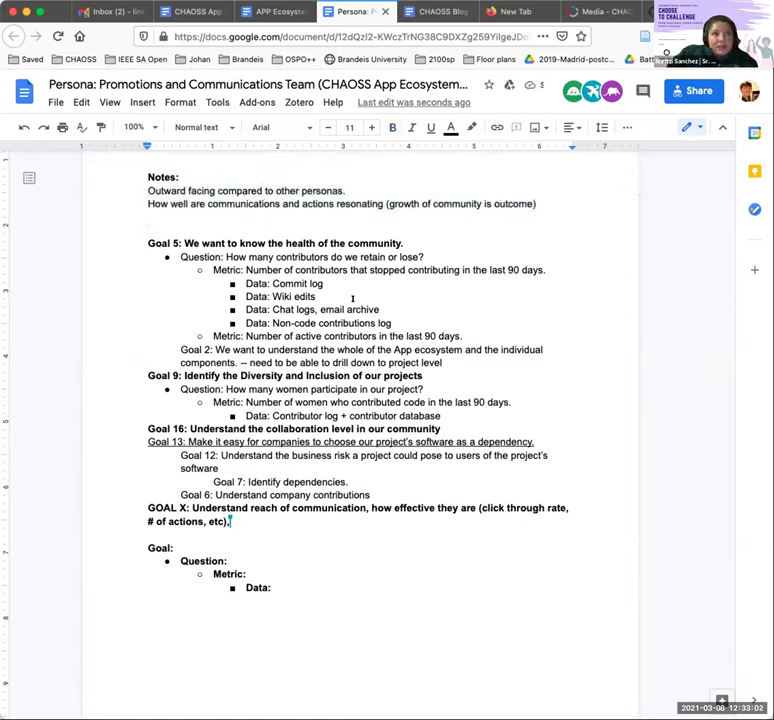
Add a note line reading "Conversion rate" below the line about communications and actions resonating.
scroll(352, 298, "up", 3)
scroll(352, 298, "down", 1)
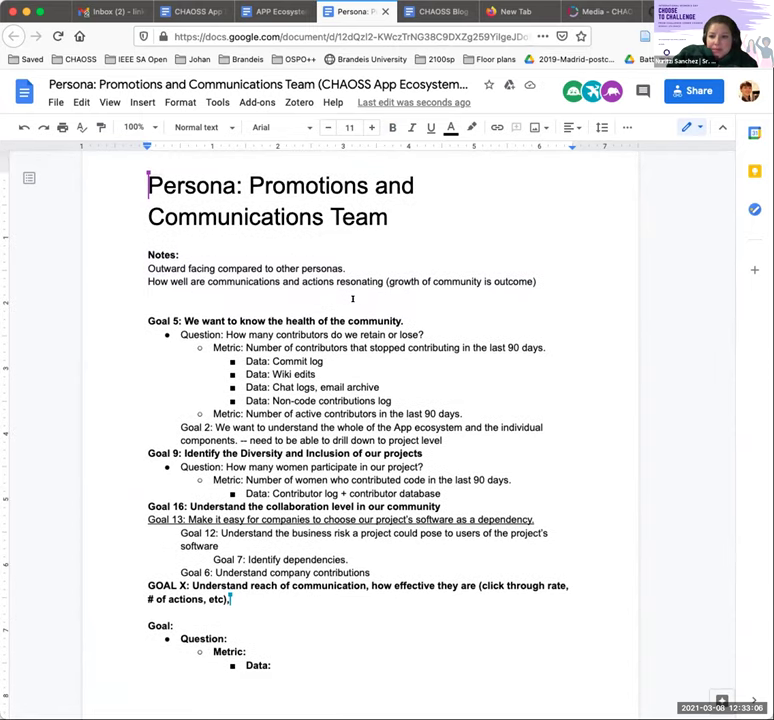
left_click(133, 321)
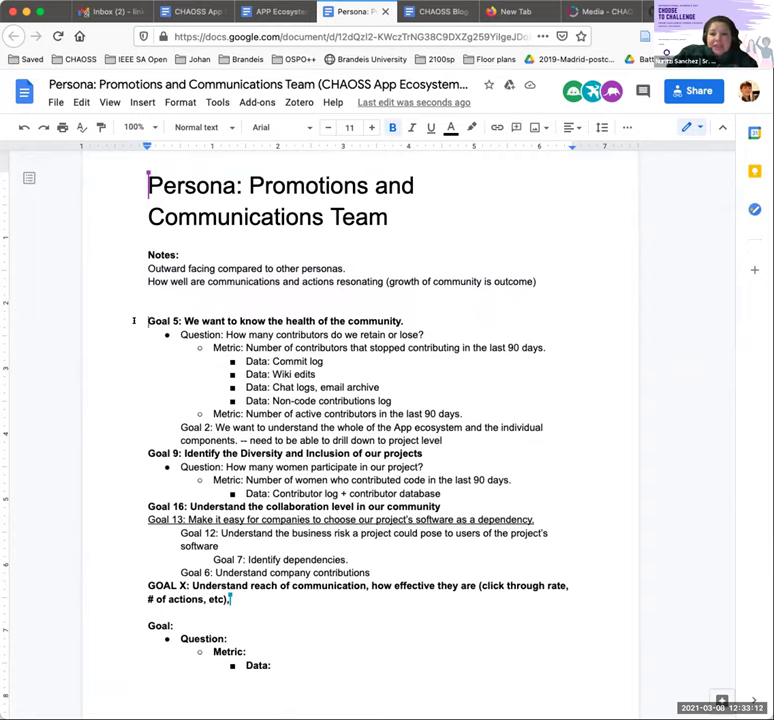
left_click(546, 270)
left_click(539, 281)
key("Return")
type("Convers")
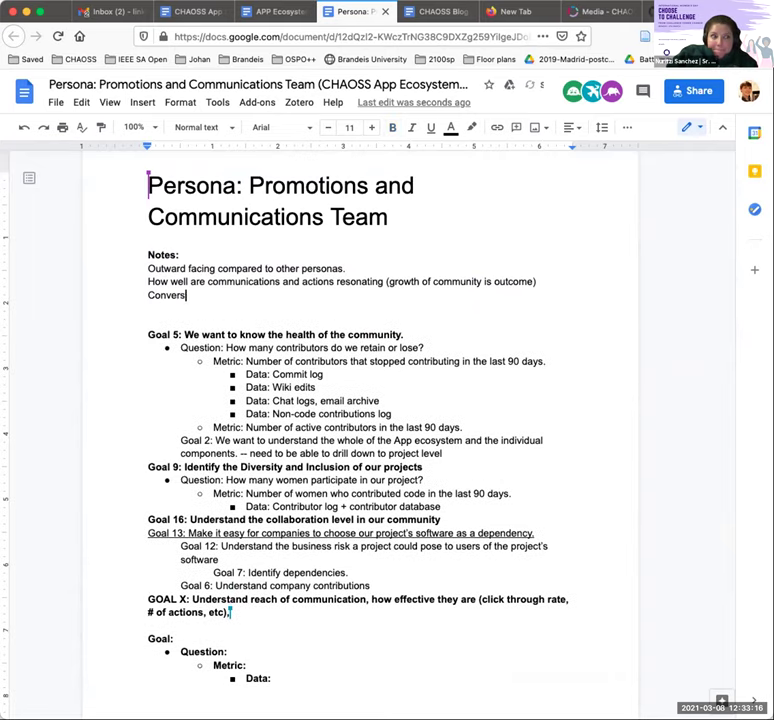
type("ion rate of")
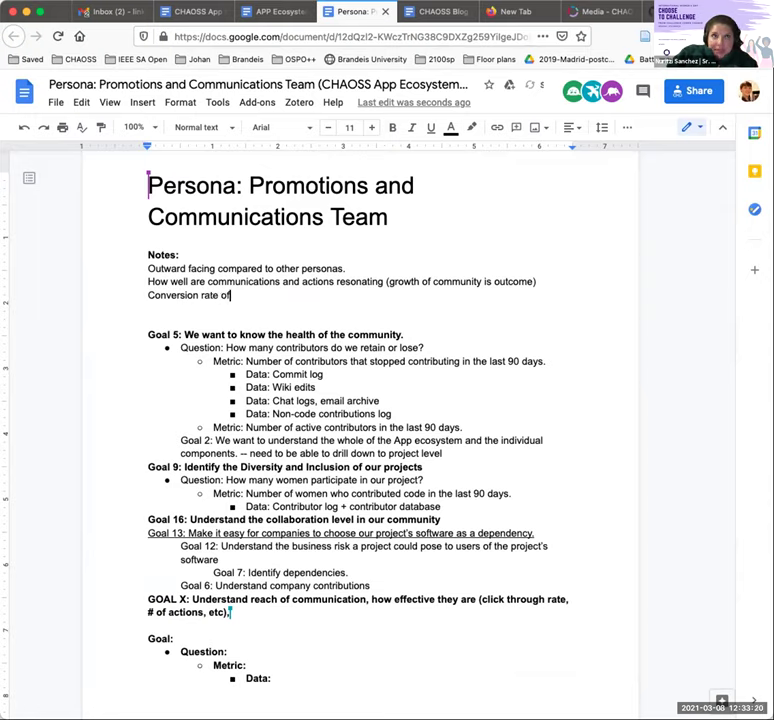
key("BackSpace")
key("BackSpace")
key("BackSpace")
Extend the "Conversion rate" note with ", creating contribution pipelines, … (marketing considerations)".
type(", pi")
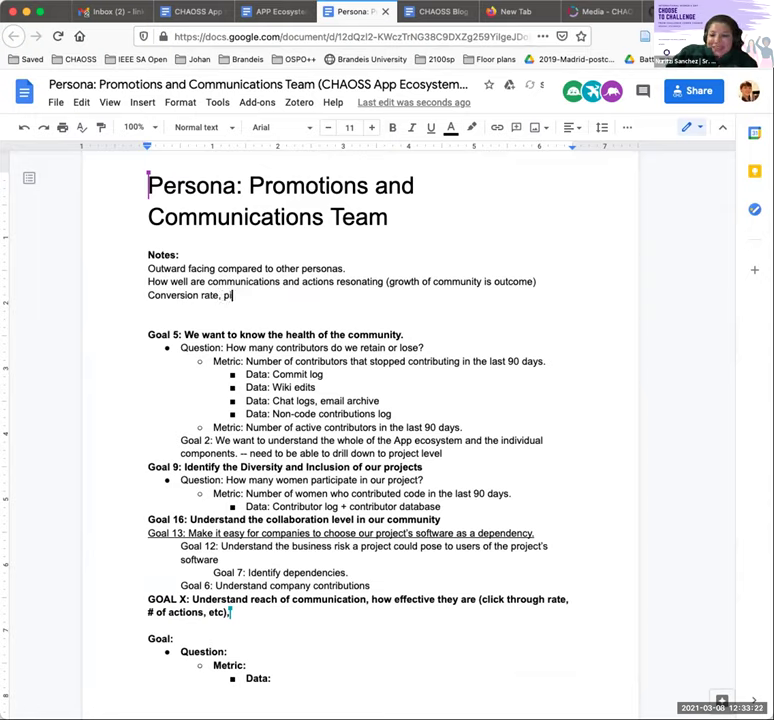
key("BackSpace")
key("BackSpace")
type("creating co")
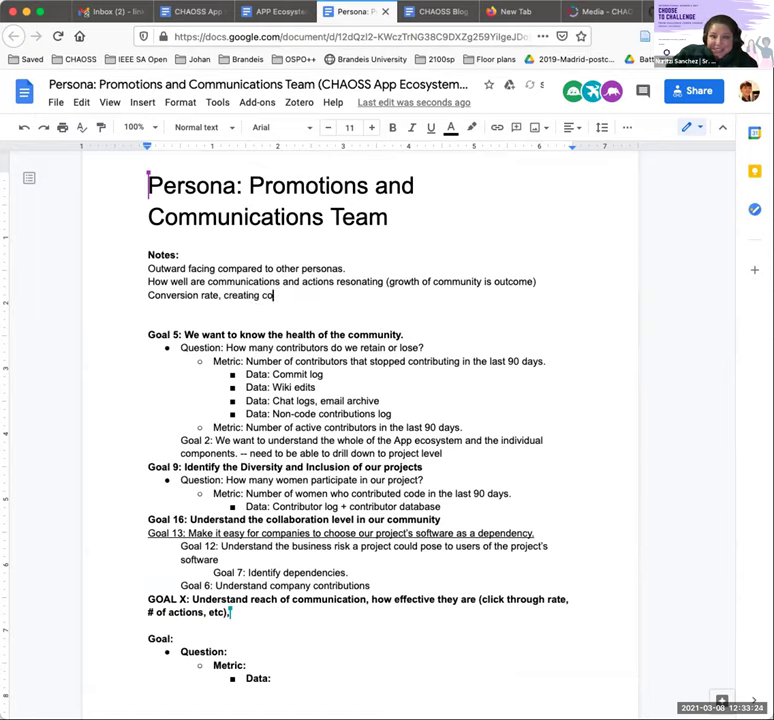
type("ntribution pi")
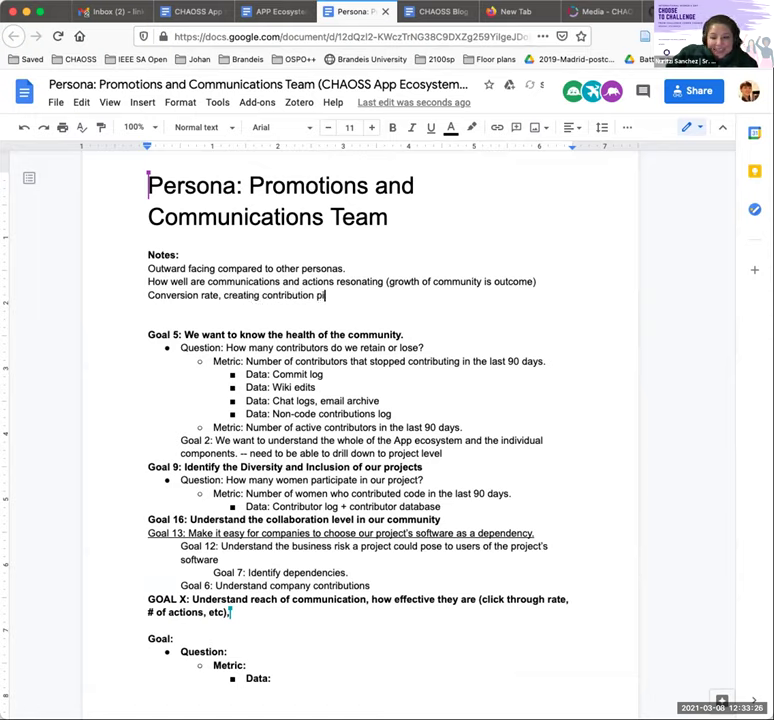
type("pelines, ... (marketing considerations)")
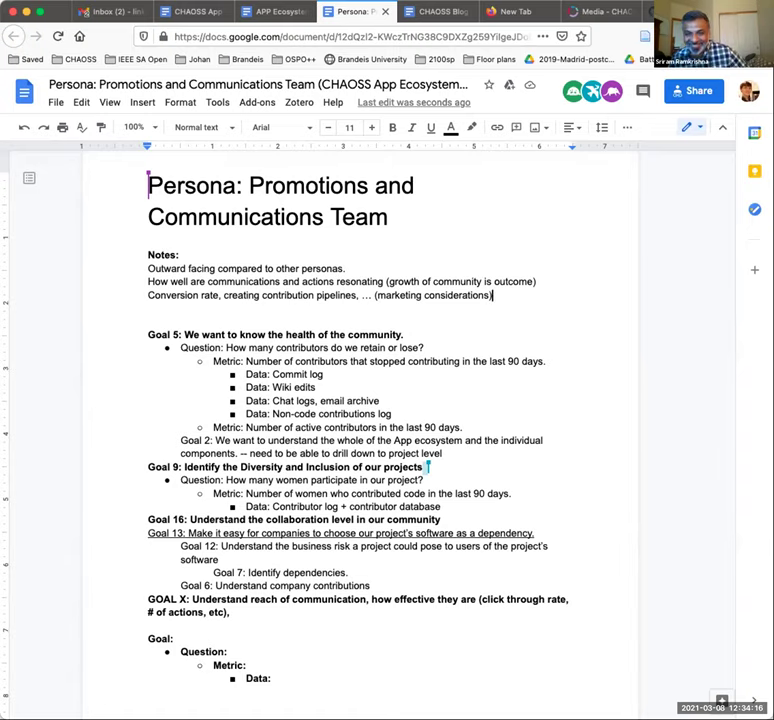
Start a dashed list below the notes with the items "Raise awareness of CHAOSS" and "Recruite new contributors".
key("Return")
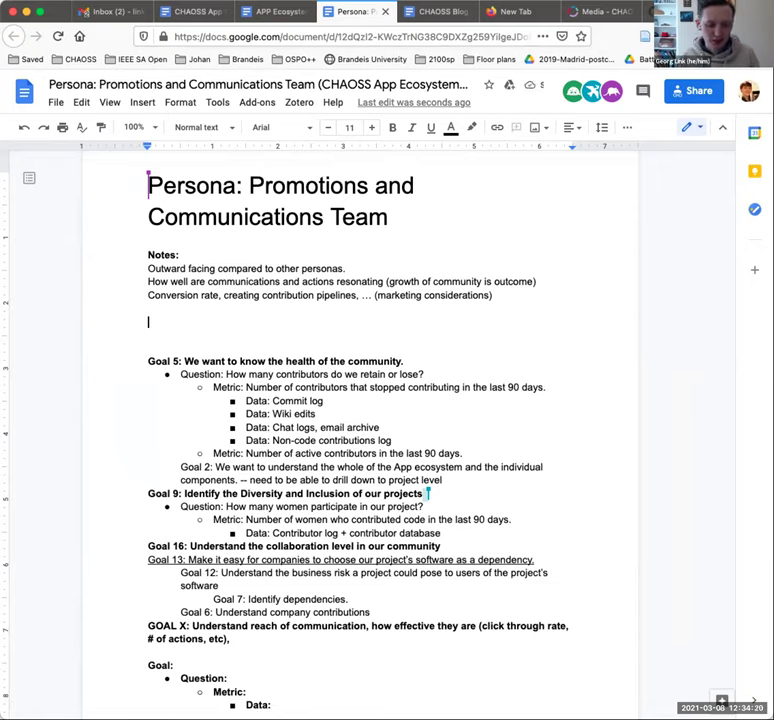
type("- ")
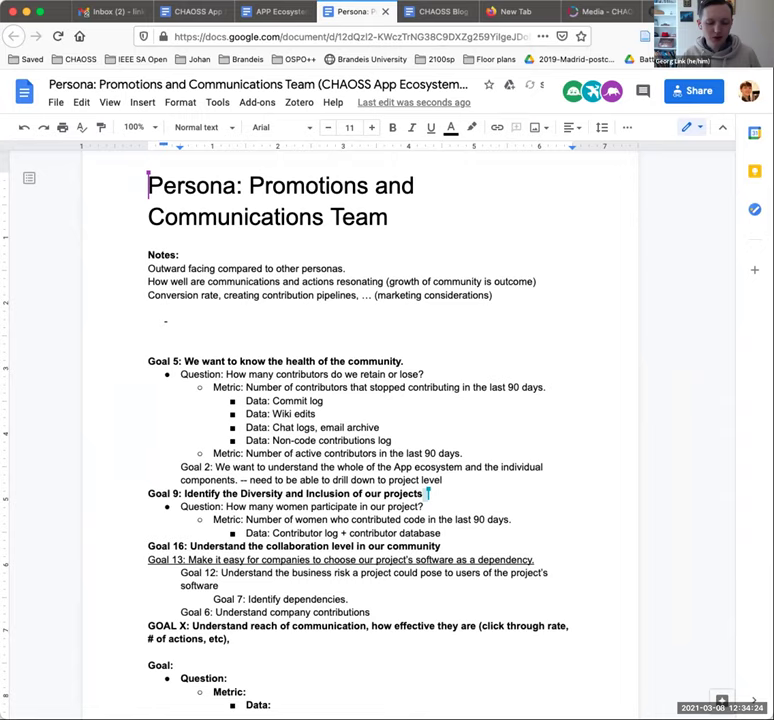
type("Raise aware")
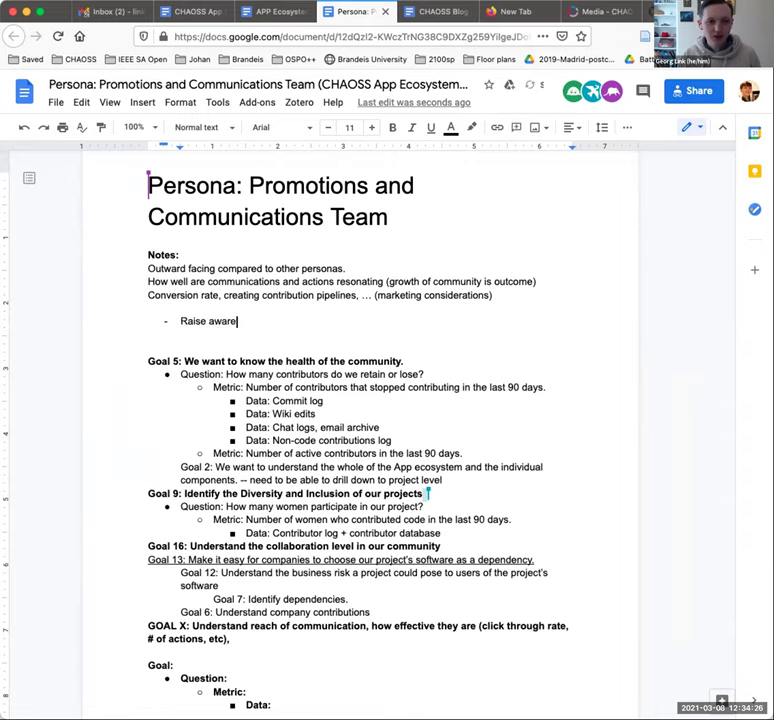
type("ness of CHAOSS")
key("Return")
type("Recruit")
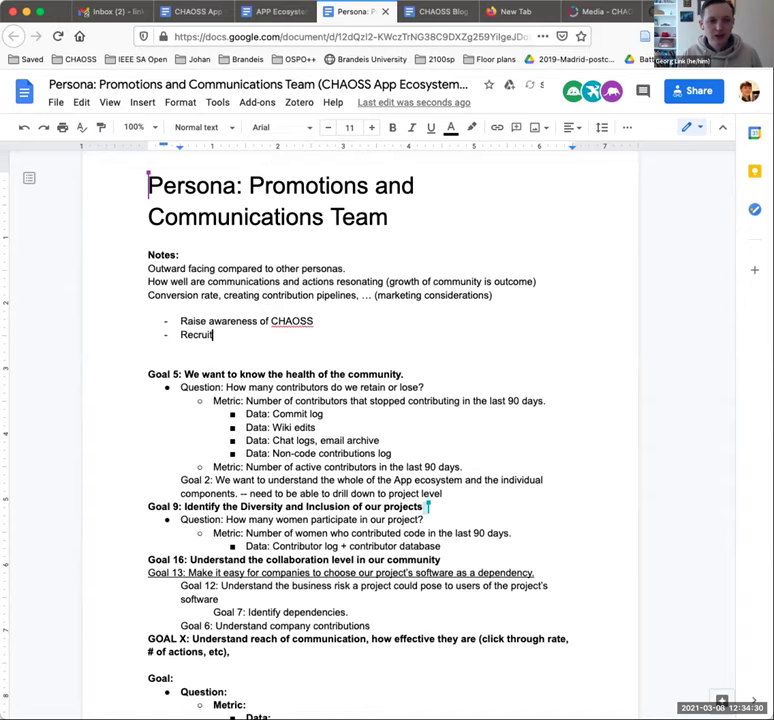
type("e new contributor")
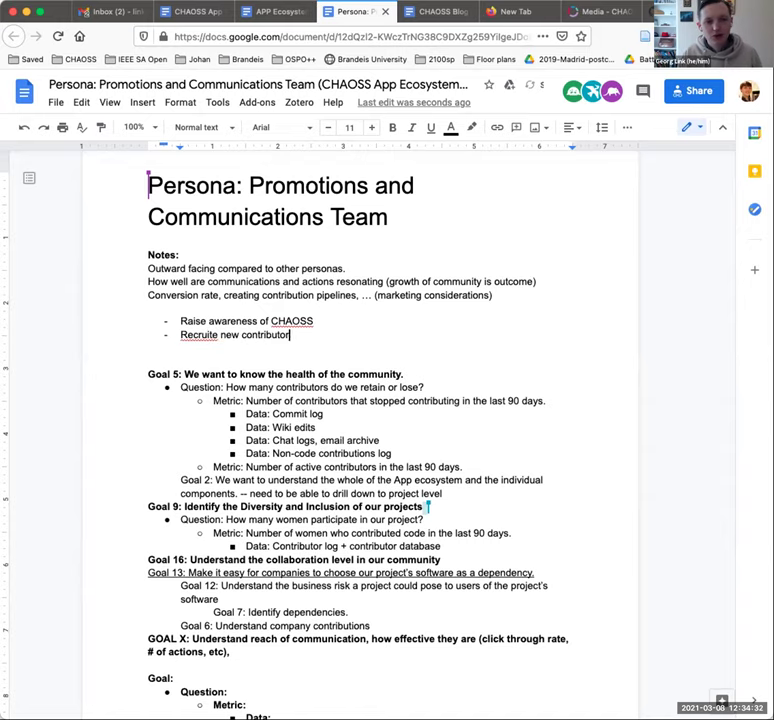
type("s")
key("Return")
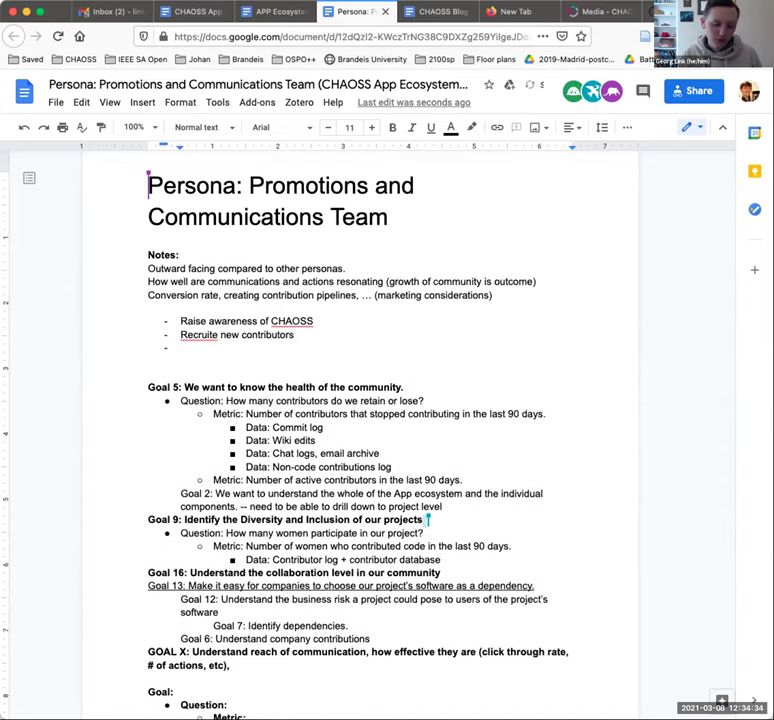
Write the third list item as "Get engagement with the product/services/software produced by the community".
type("Get")
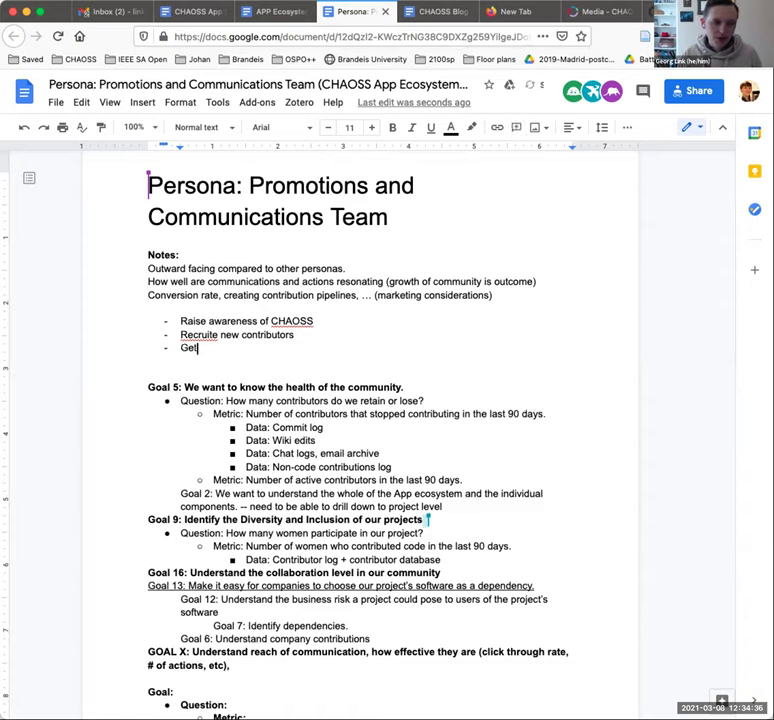
type(" engagement with the ")
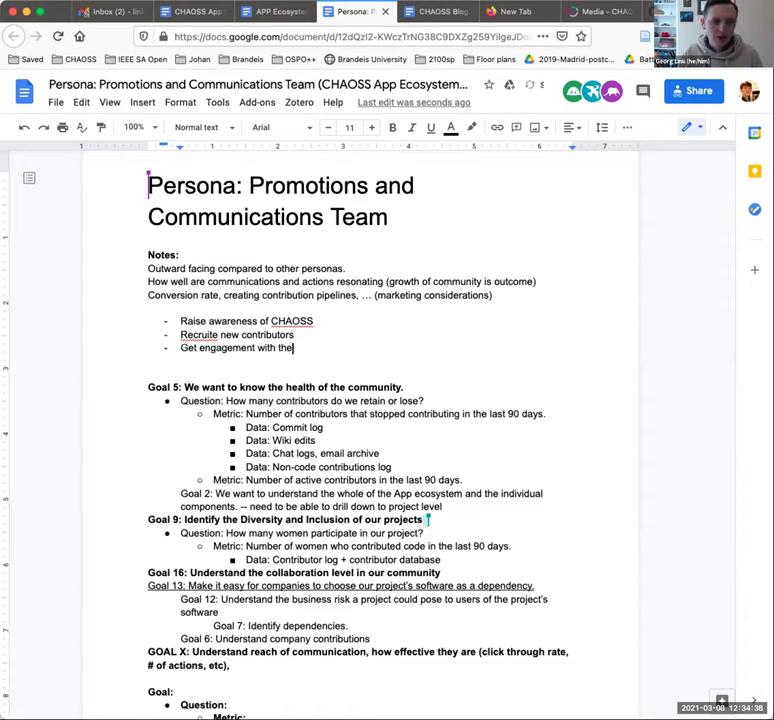
type("product/")
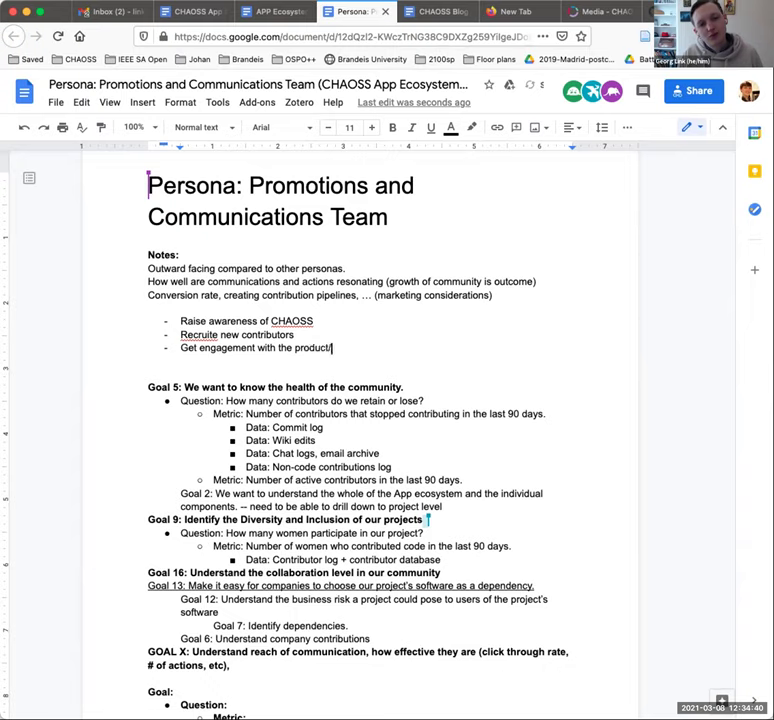
type("services/or")
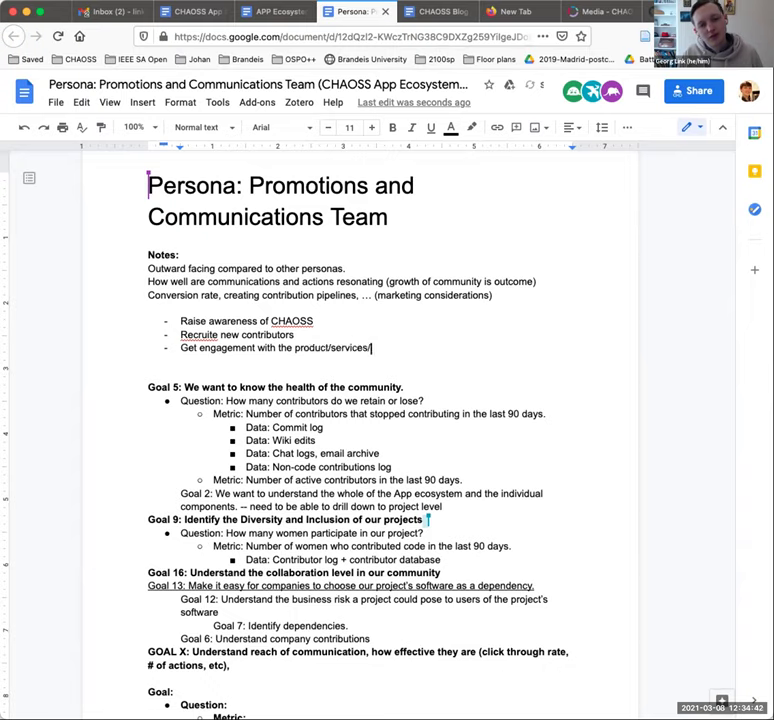
key("BackSpace")
key("BackSpace")
type("software that")
key("BackSpace")
key("BackSpace")
key("BackSpace")
key("BackSpace")
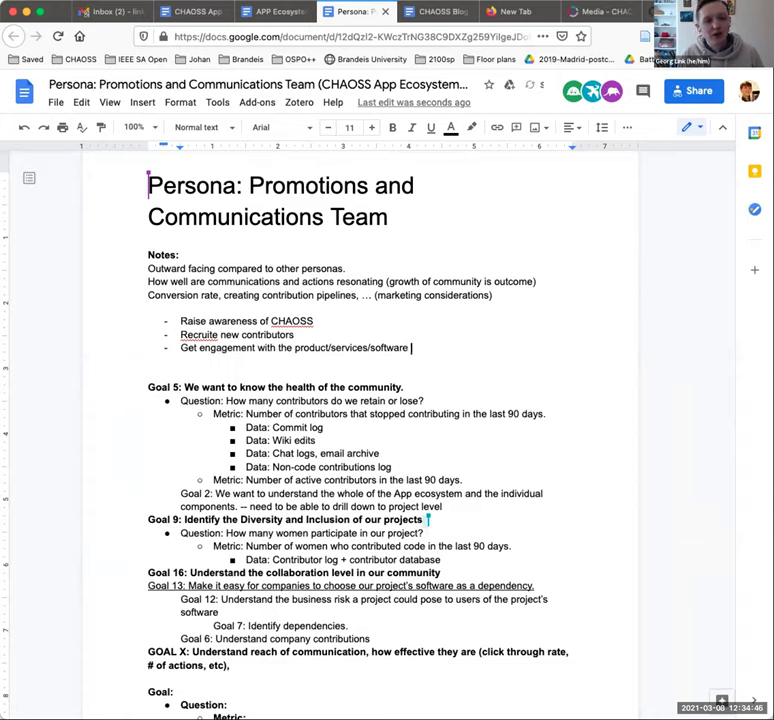
type("produced by")
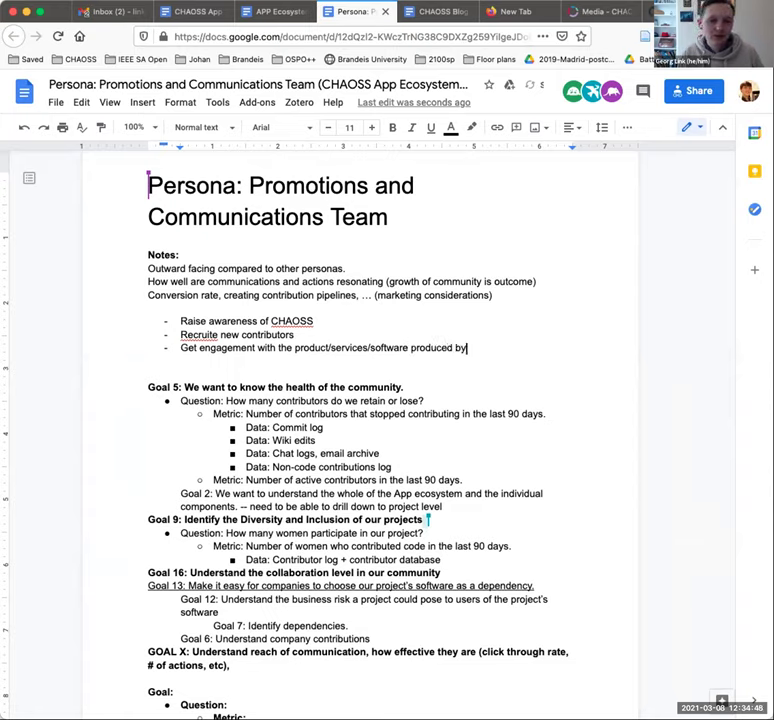
type(" the community")
Add the list items "Get speakers for conference" and "Get attendees for the conference".
key("Return")
type("Get speakers for ")
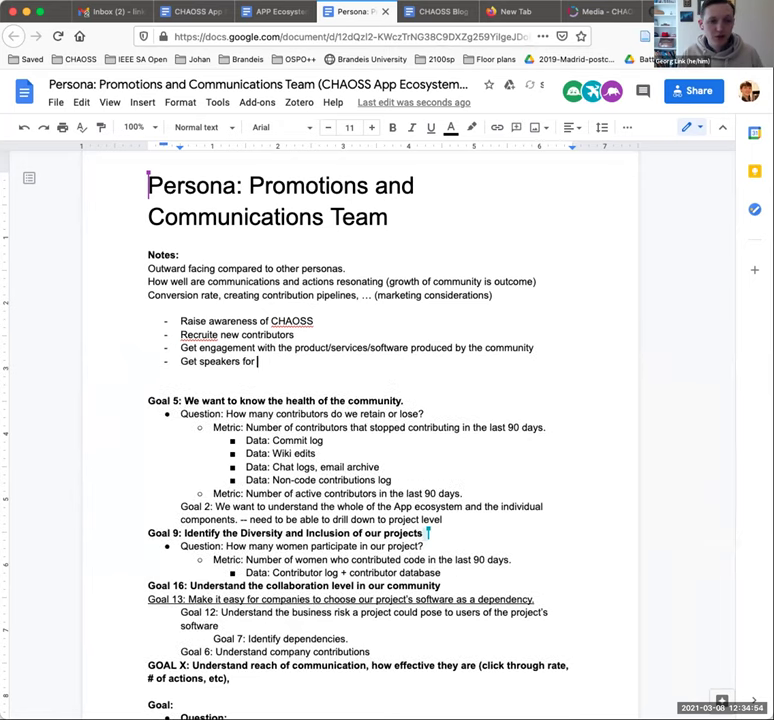
type("conference")
key("Return")
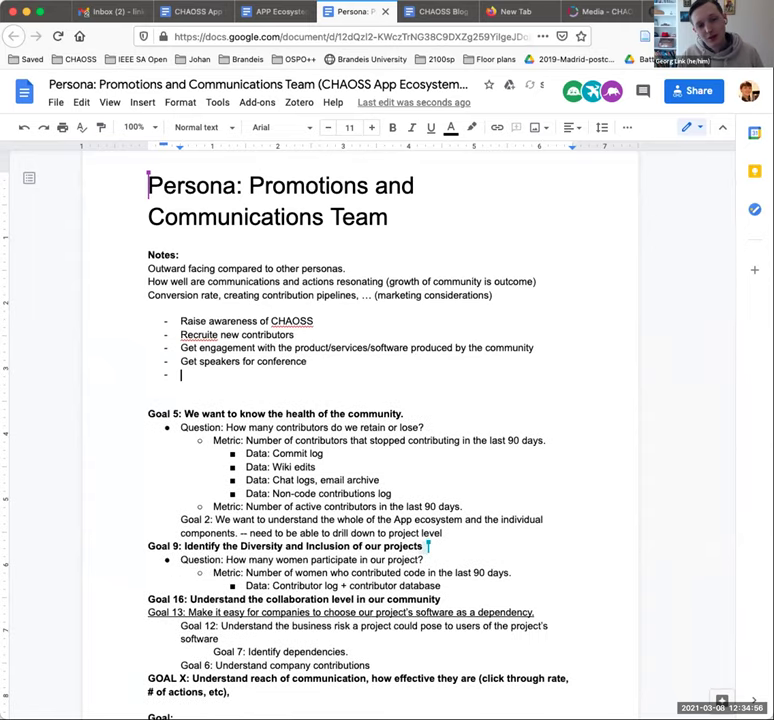
type("Get attende")
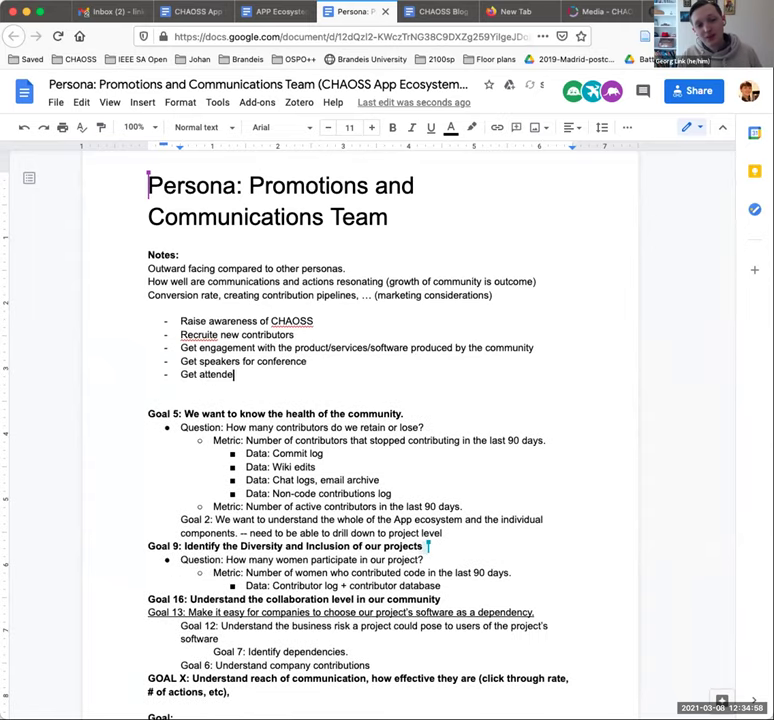
type("es for the conference")
Add the list item "Bring in expertise from outside, reaching out to experts" and an empty item below it.
key("Return")
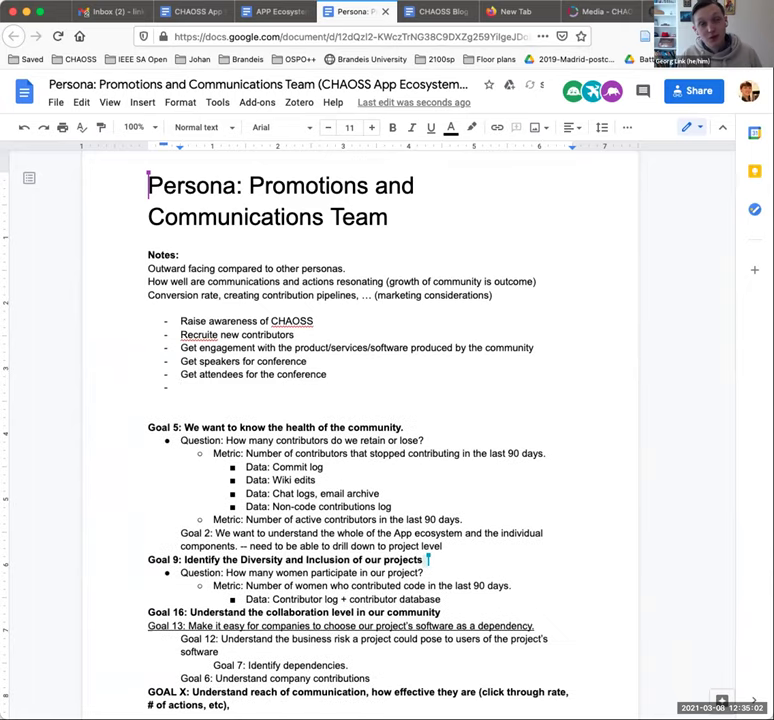
type("Bring in exper")
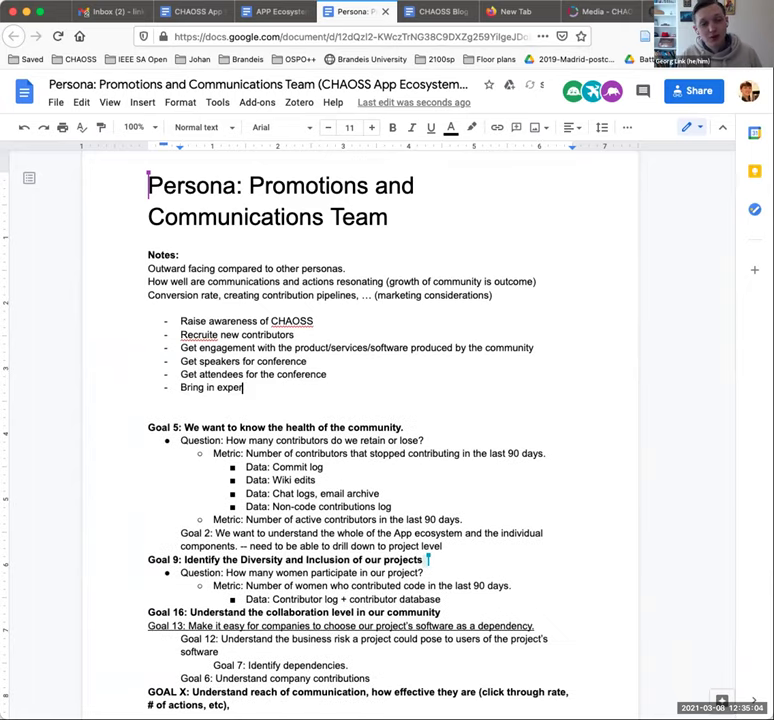
type("tise from ")
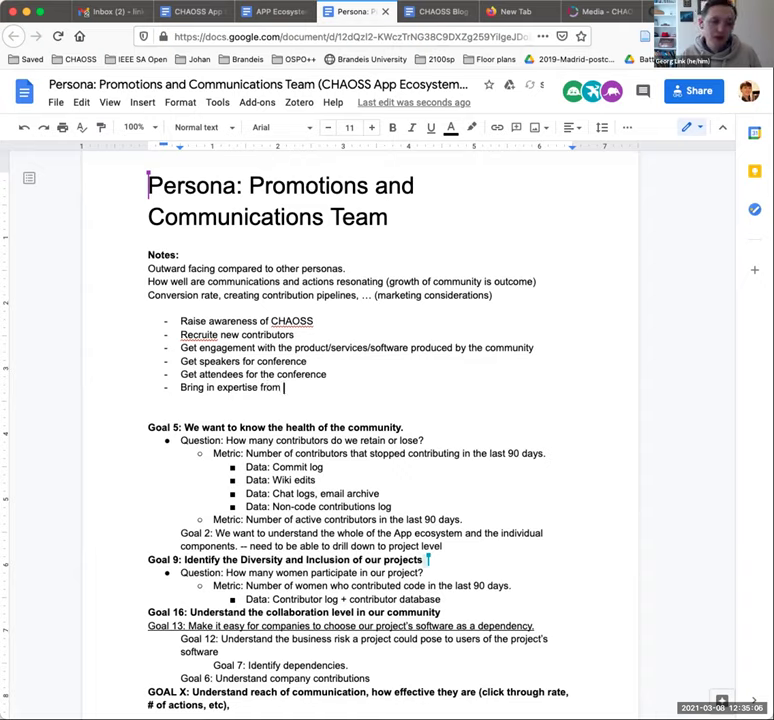
type("outside, so")
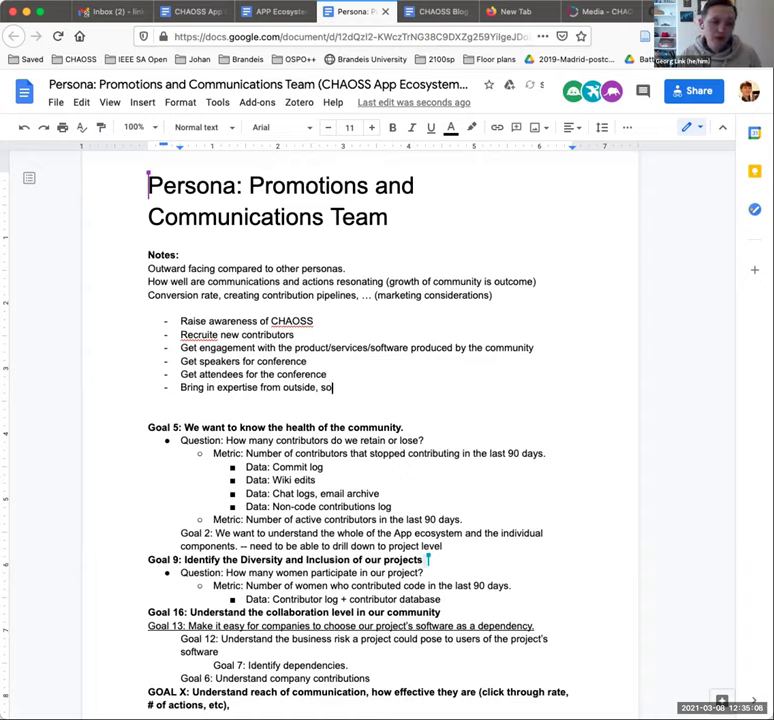
key("BackSpace")
key("BackSpace")
type("reachol")
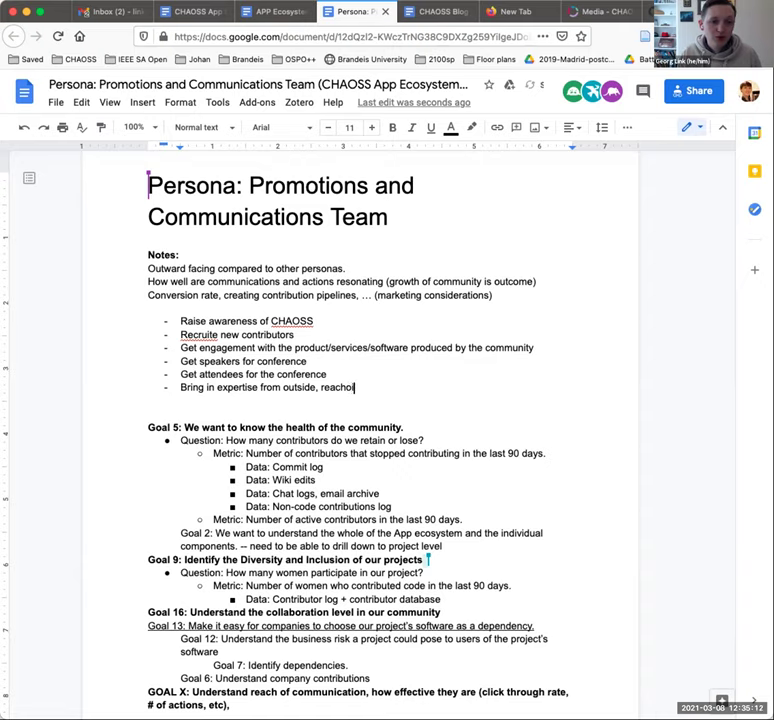
key("BackSpace")
type("ing out to experts")
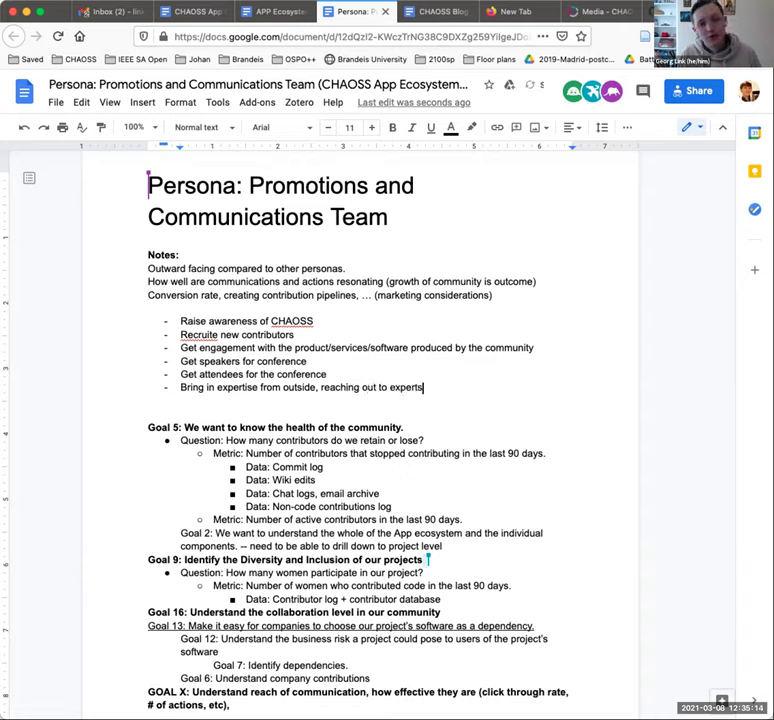
key("Return")
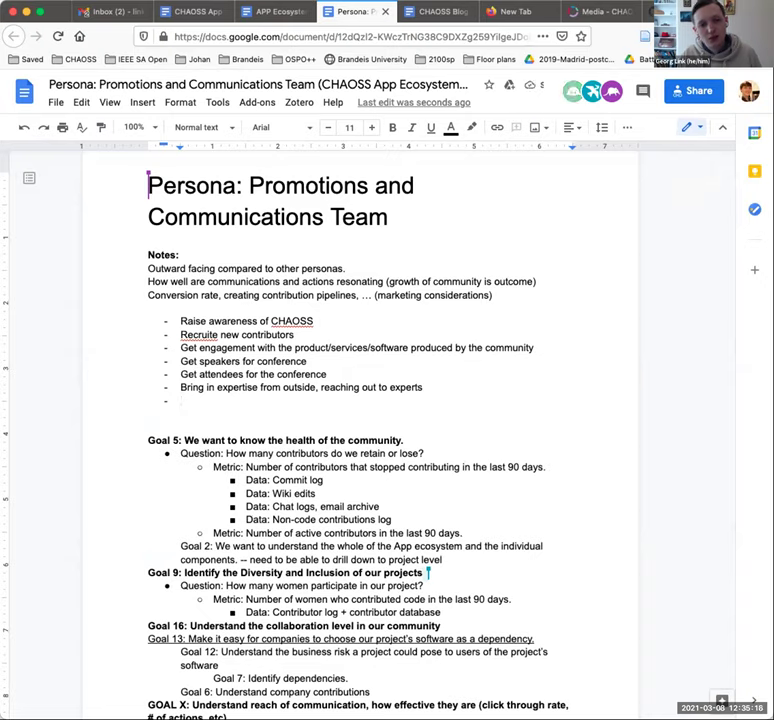
Append ", for feedback" to the list item about bringing in outside expertise.
left_click(423, 387)
type(", for fe")
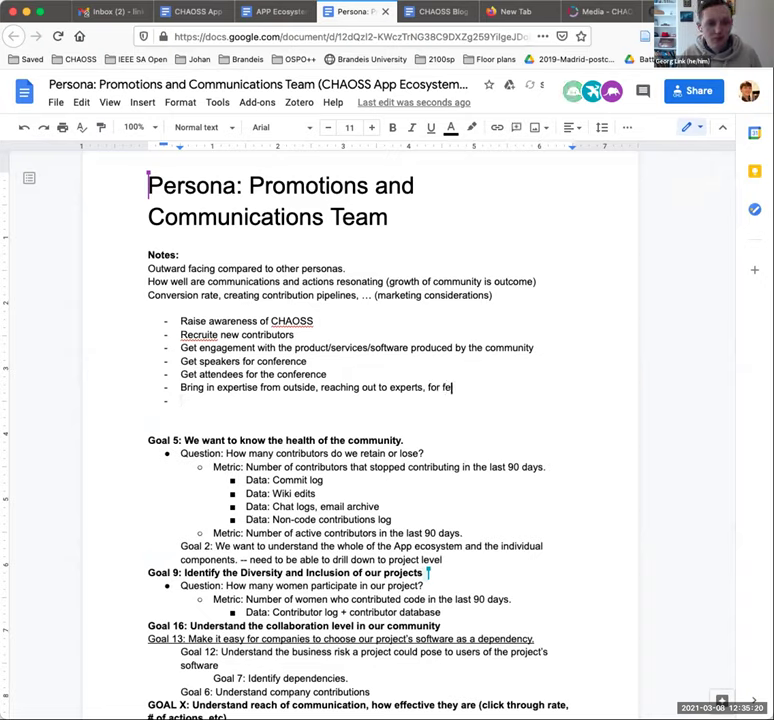
type("edback")
left_click(181, 401)
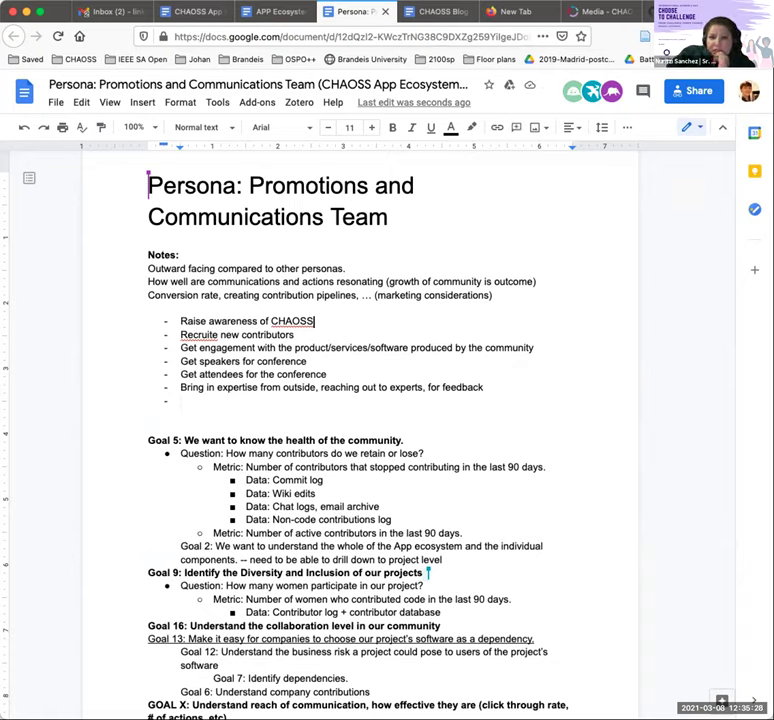
Append ", get seen as thought leaders" to the list item about raising awareness of CHAOSS.
left_click(314, 321)
type(", be")
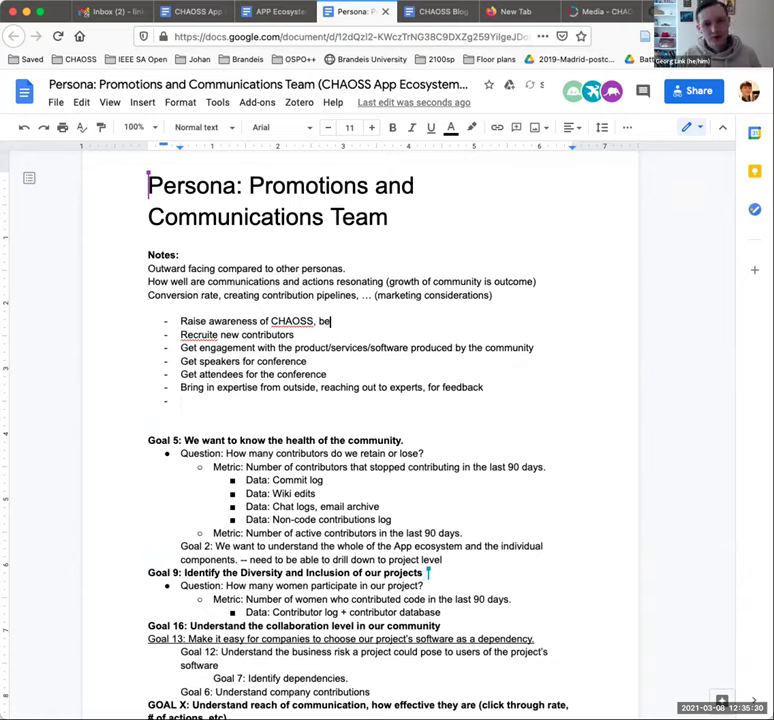
key("BackSpace")
key("BackSpace")
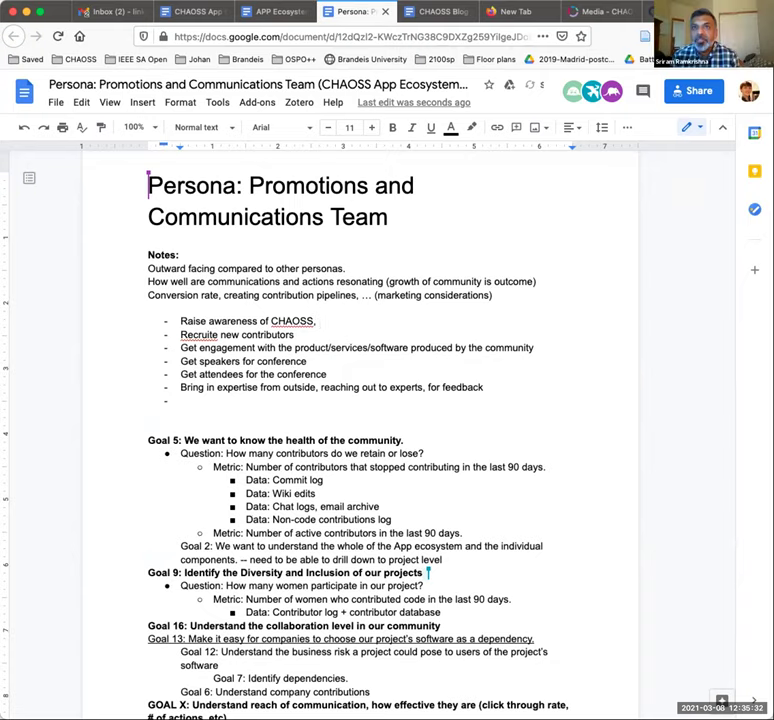
type("get seen as ")
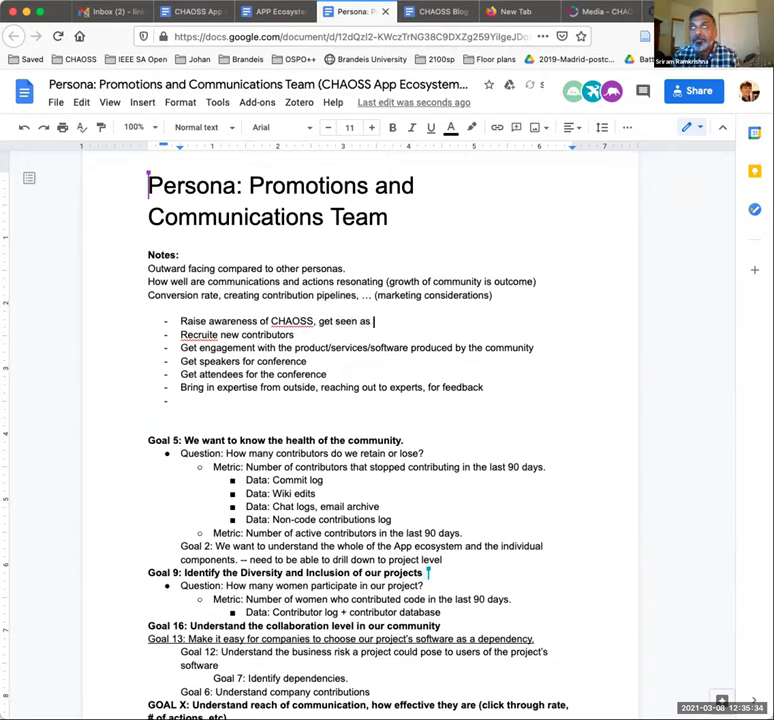
type("thought leadership")
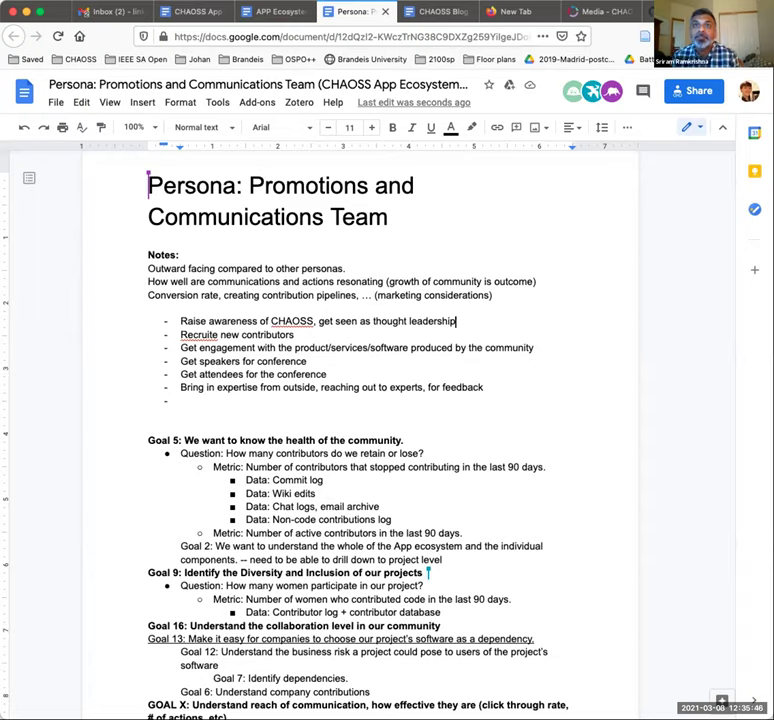
key("BackSpace")
key("BackSpace")
key("BackSpace")
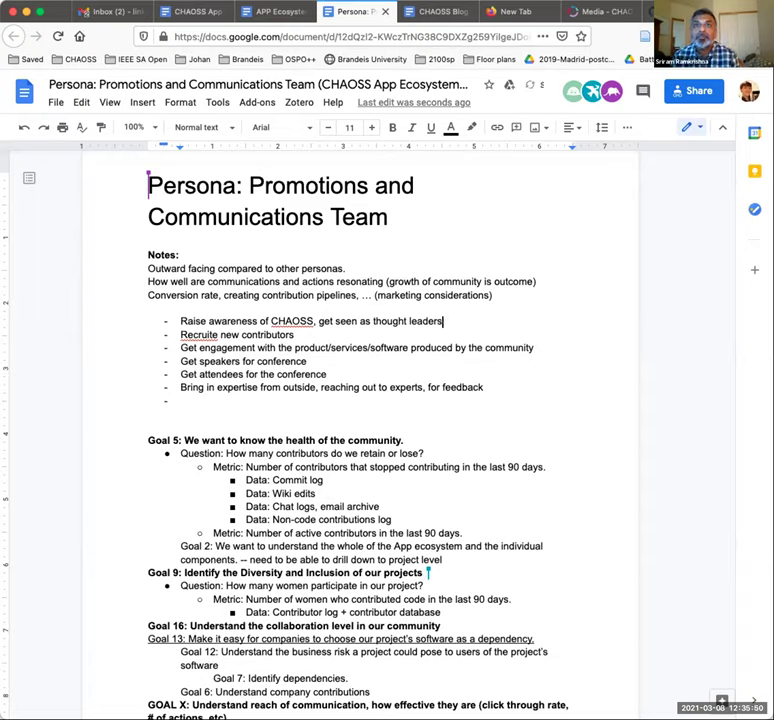
key("Down")
key("Down")
key("Down")
key("Down")
key("Down")
key("Down")
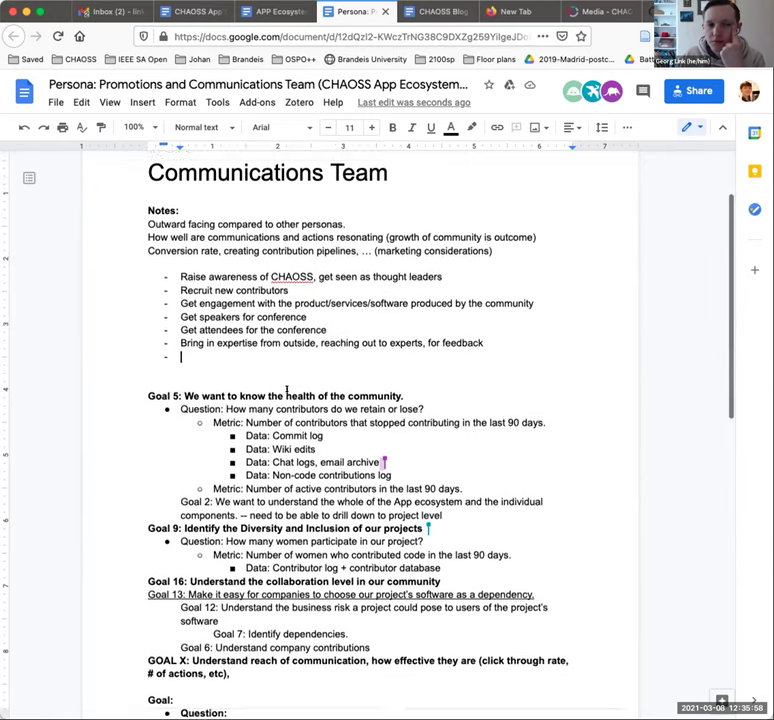
Replace "CHAOSS" with "project" in the awareness list item and insert a blank line above the list.
scroll(286, 389, "down", 2)
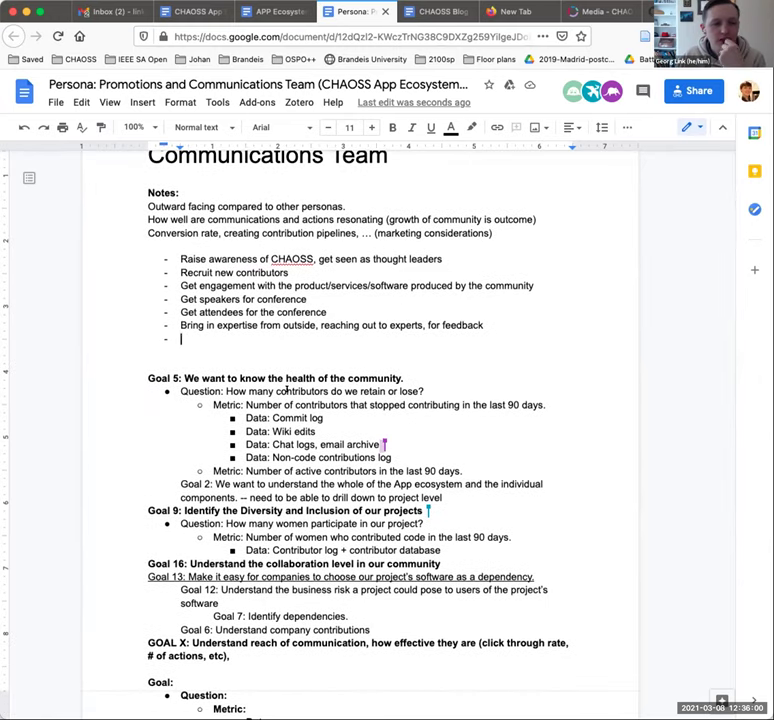
scroll(285, 389, "up", 3)
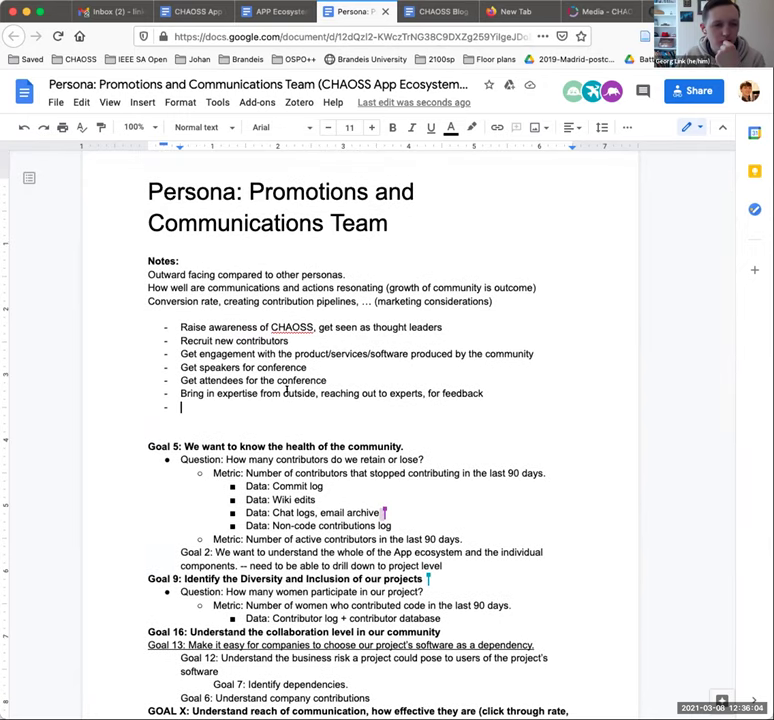
left_click(278, 325)
double_click(278, 325)
type("project,")
key("Up")
key("Return")
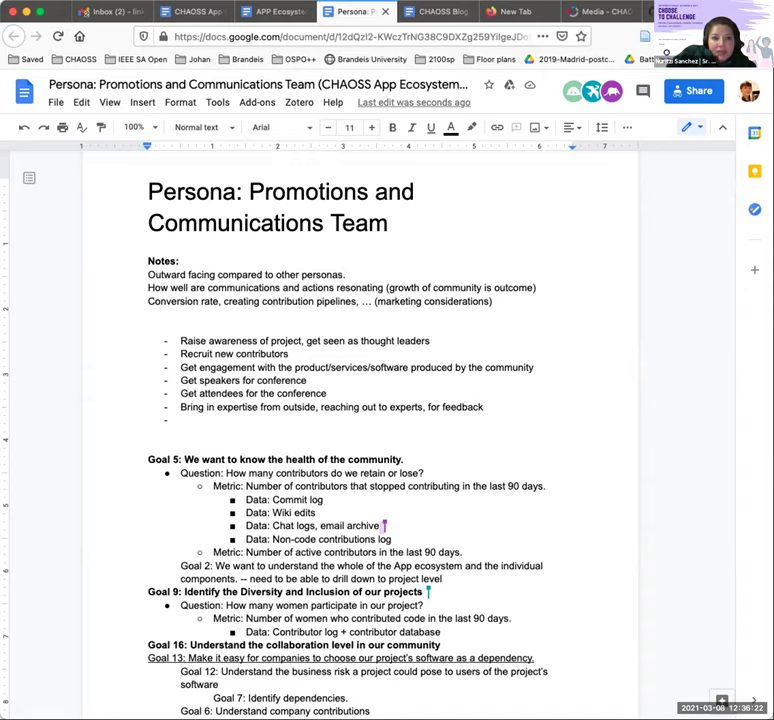
Add the list item "Be seen as an inclusive community" below "Recruit new contributors".
left_click(298, 350)
key("Return")
type("Be seen as a")
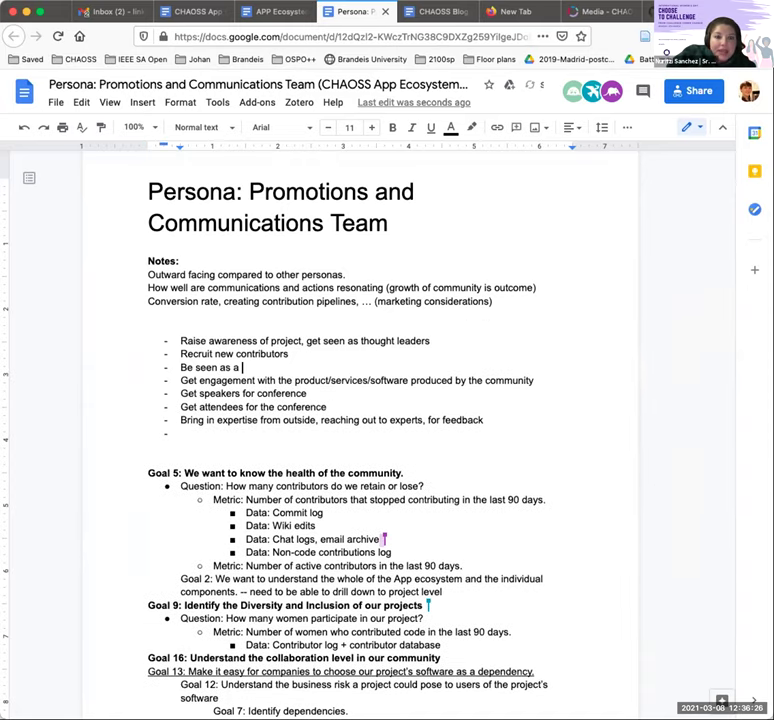
type("n inclusiv")
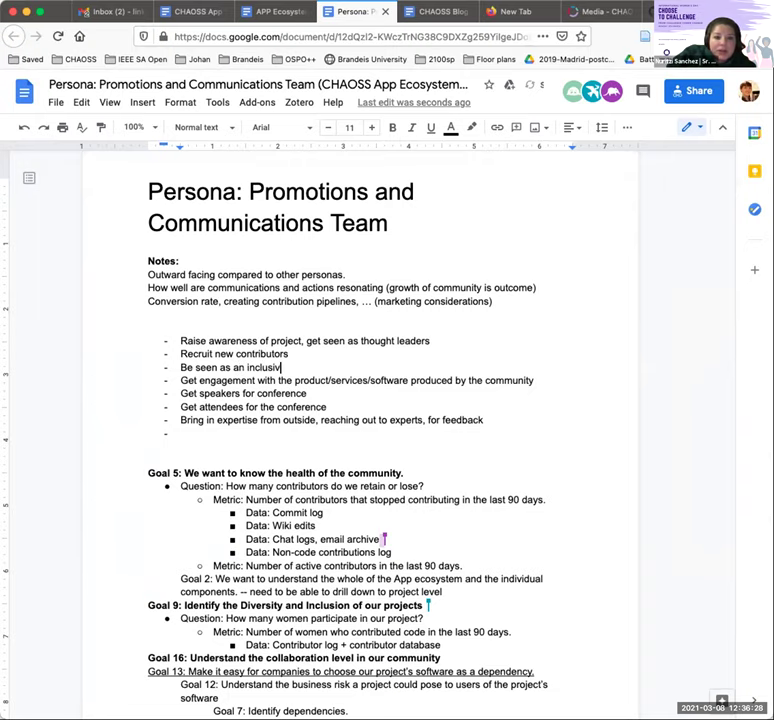
type("e community")
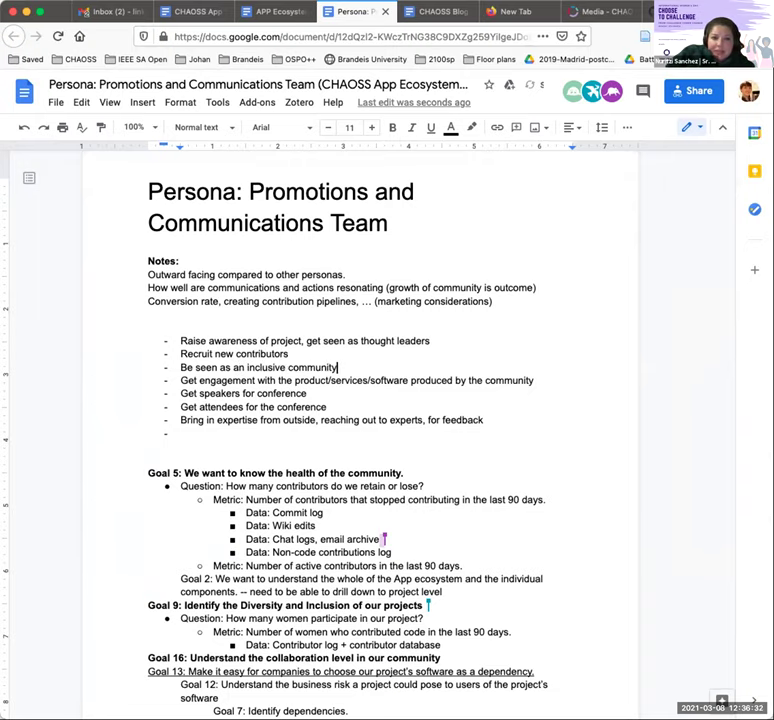
Add the list item "Craft a brand for the community" below the inclusive community item.
key("Return")
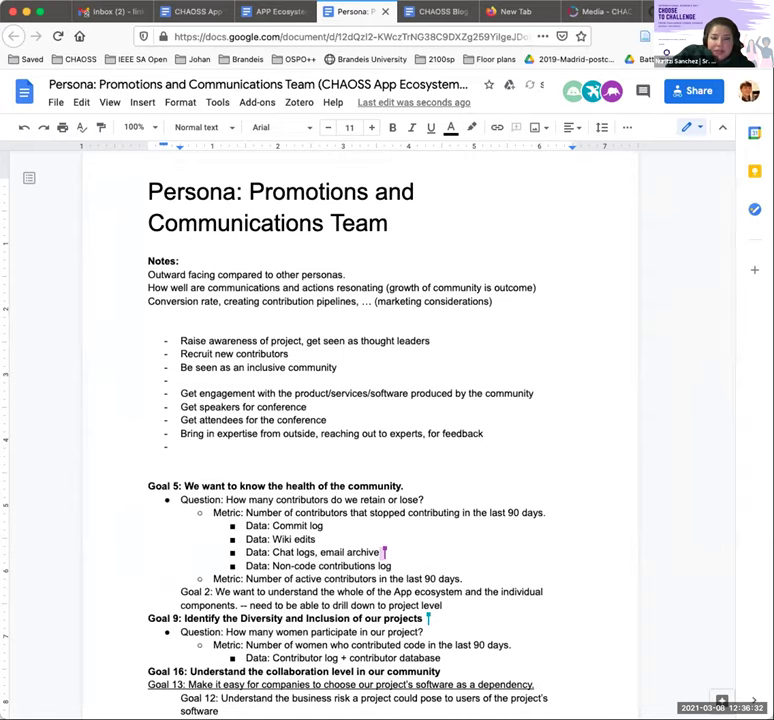
type("Craft a b")
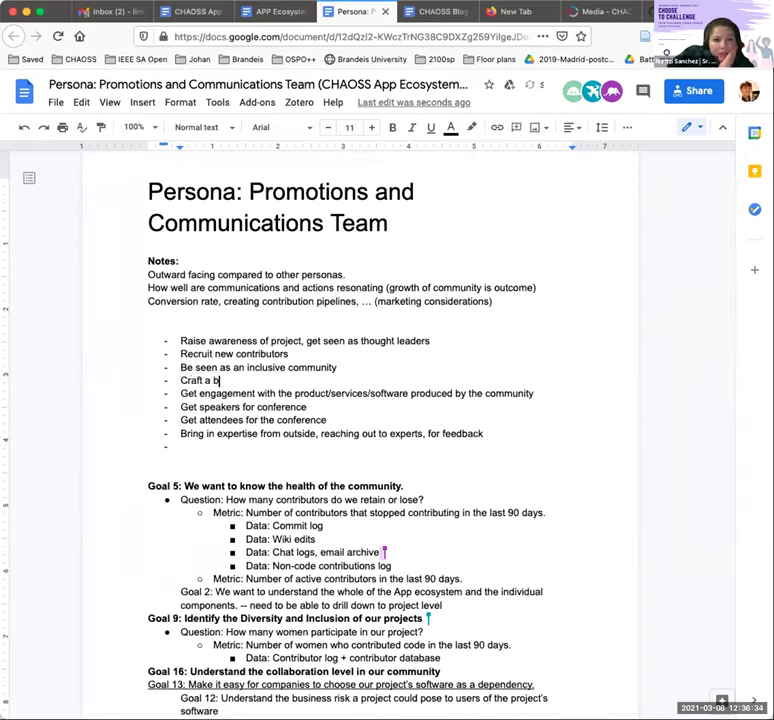
type("rand for the community")
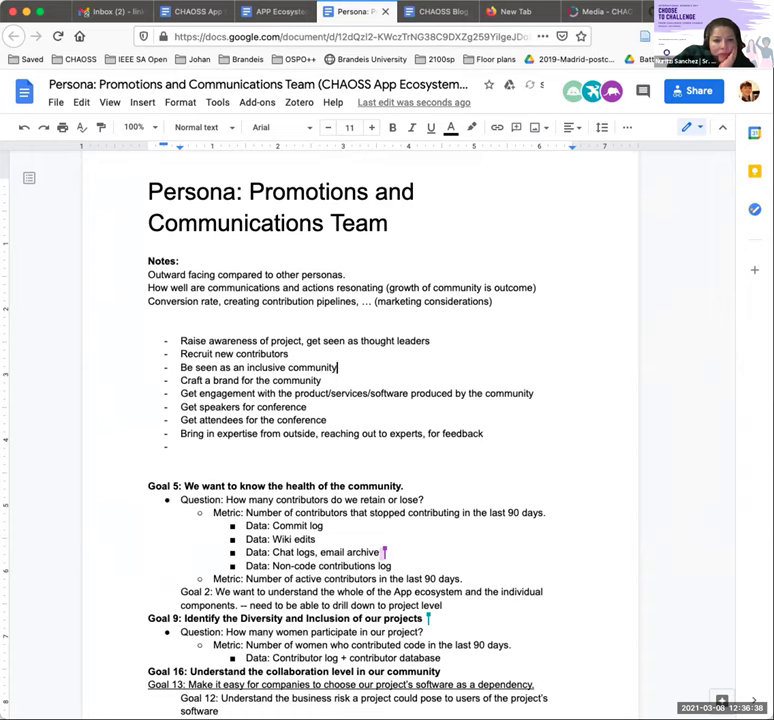
Move "Be seen as an inclusive community" beneath "Craft a brand for the community" as an indented sub-item.
left_click_drag(338, 367, 180, 367)
key("ctrl+x")
key("Delete")
key("End")
key("Return")
key("Tab")
key("ctrl+v")
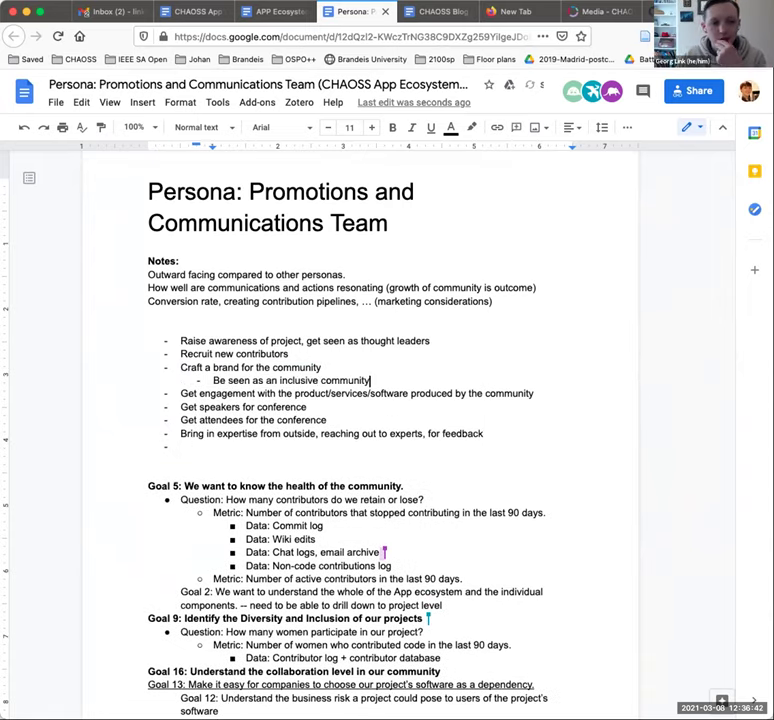
Move "Raise awareness of project, get seen as thought leaders" to the first sub-item under "Craft a brand for the community".
key("ctrl+shift+Left")
key("ctrl+shift+Left")
key("ctrl+shift+Left")
key("Right")
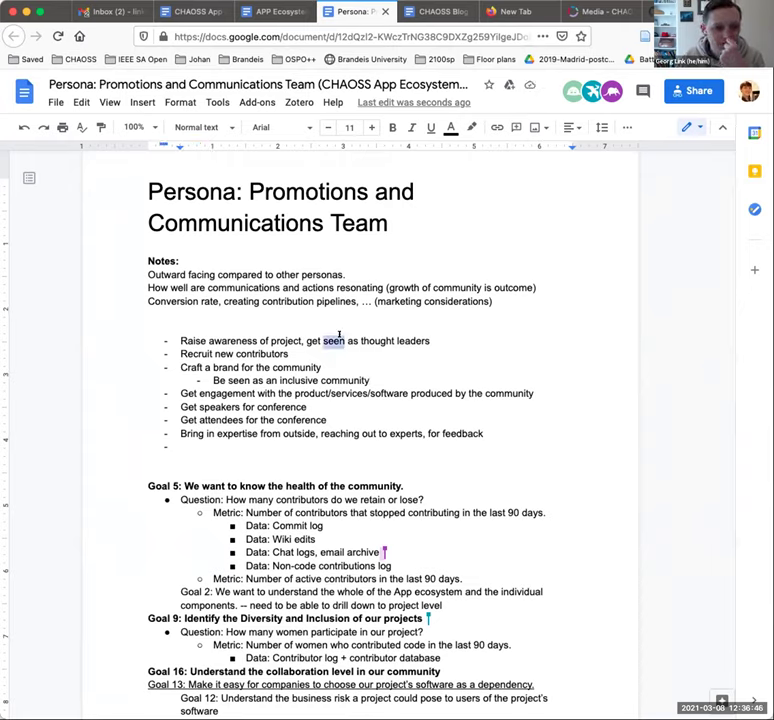
triple_click(339, 340)
key("BackSpace")
key("Down")
key("Down")
key("Left")
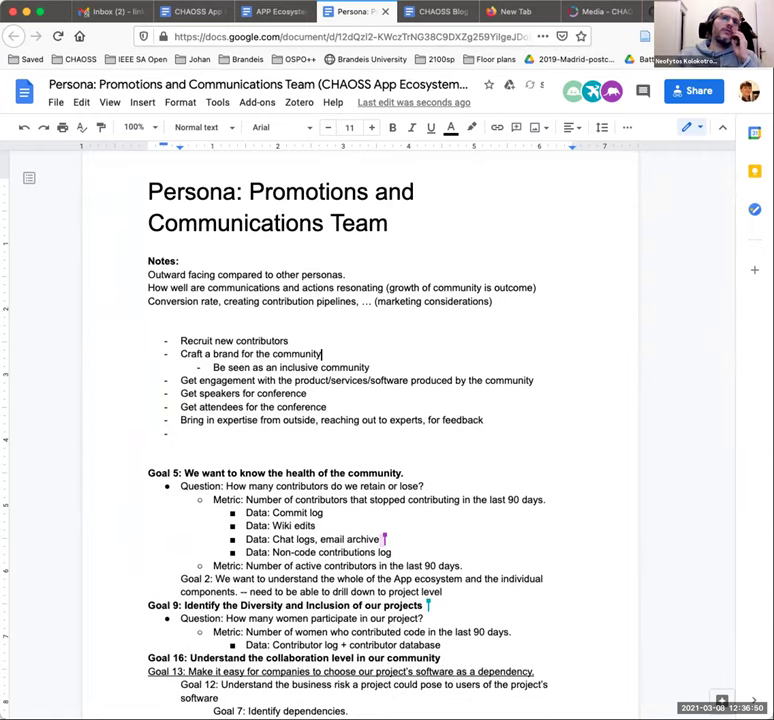
key("Down")
key("Home")
key("Return")
key("Up")
key("ctrl+v")
key("Down")
key("BackSpace")
Add the list item "Get sponsors for conference and speakers" below the conference attendees item.
left_click(215, 433)
key("Up")
key("End")
key("Return")
type("Get sponsors for co")
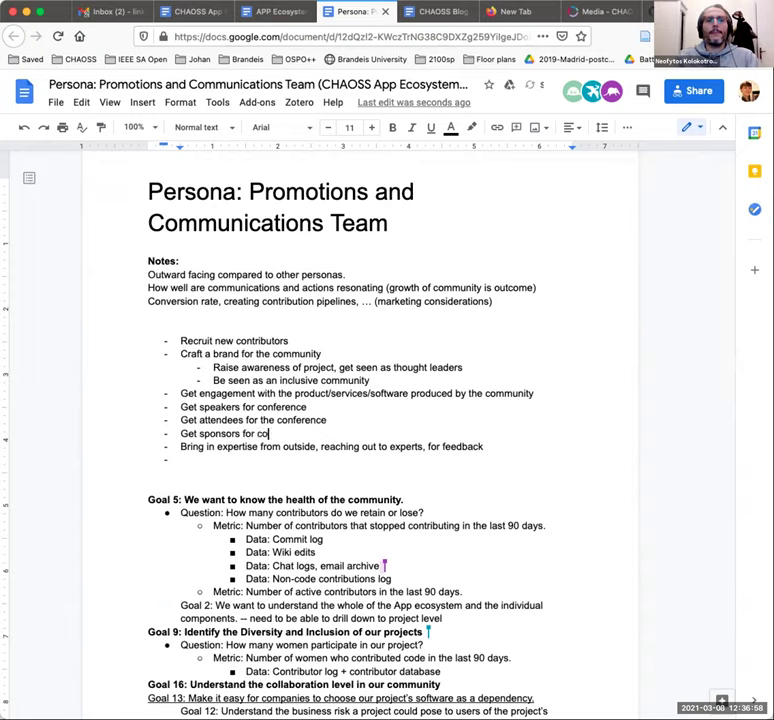
type("nference")
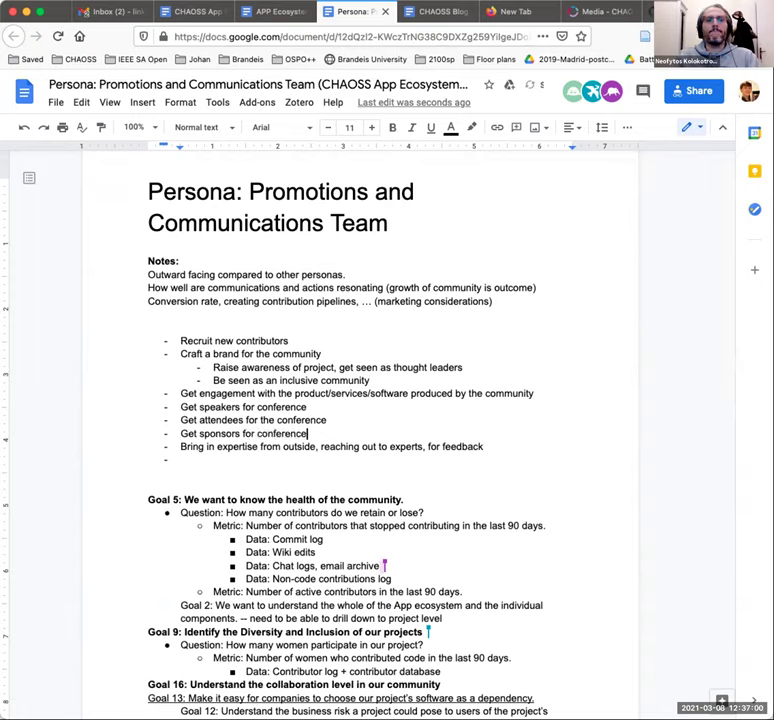
type(" and speake")
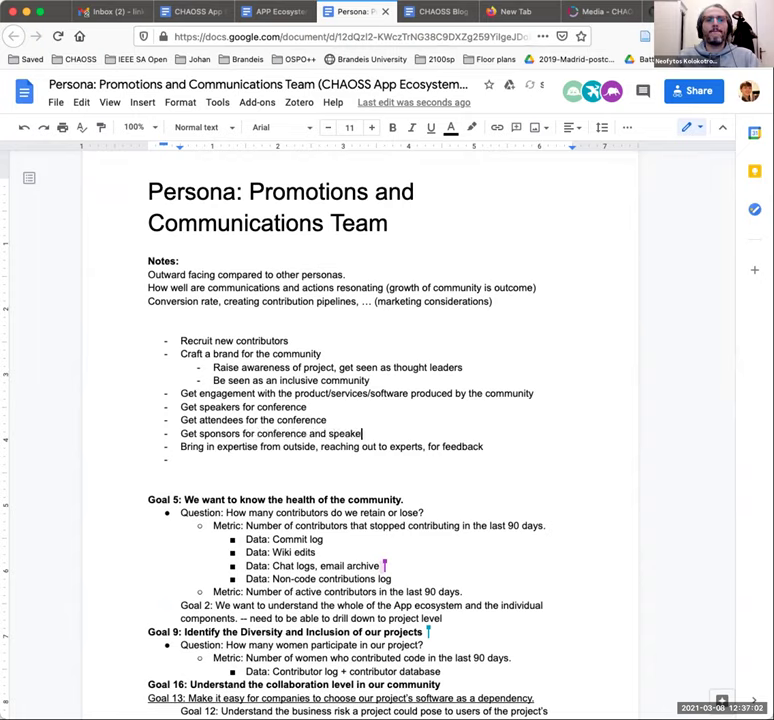
key("BackSpace")
type("ers")
Add a parenthesized Conference list item above "Get speakers for conference".
key("Up")
key("Up")
key("Home")
key("Return")
key("Up")
type("Confernce")
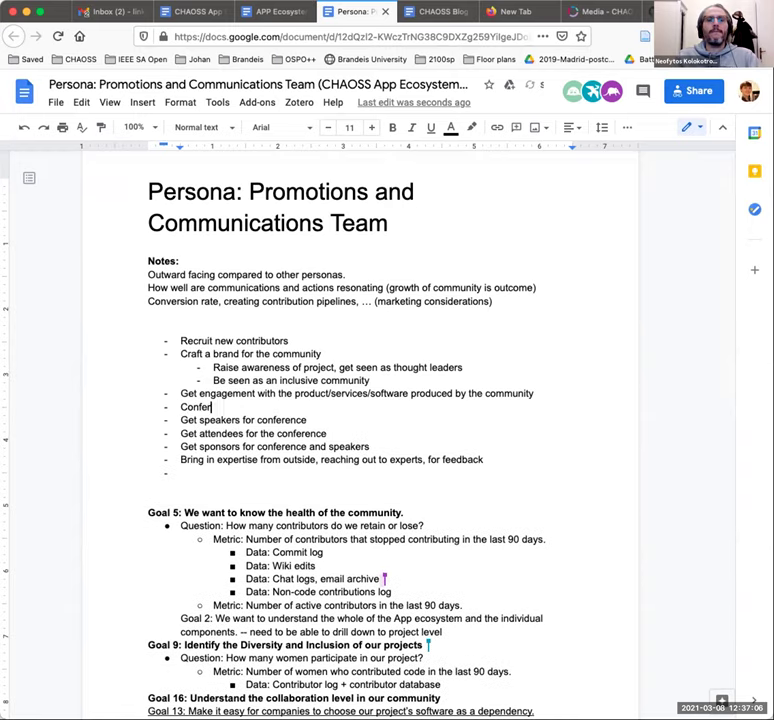
key("Home")
type("(")
key("End")
type(")")
Indent the speakers, attendees and sponsors items as sub-items of the Conference item.
key("Down")
key("Home")
key("shift+Down")
key("shift+Down")
key("shift+Down")
key("Tab")
Move the closing parenthesis from the Conference item to the end of the sponsors sub-item.
key("Up")
key("End")
key("BackSpace")
key("BackSpace")
key("Down")
key("Down")
key("Down")
key("End")
type(")")
Correct the spelling of "Conference" in the group's parent item and append "-- already part of the Event Organizer persona".
key("Up")
key("Up")
key("Up")
key("Left")
type("e")
key("End")
type("-- already part of ")
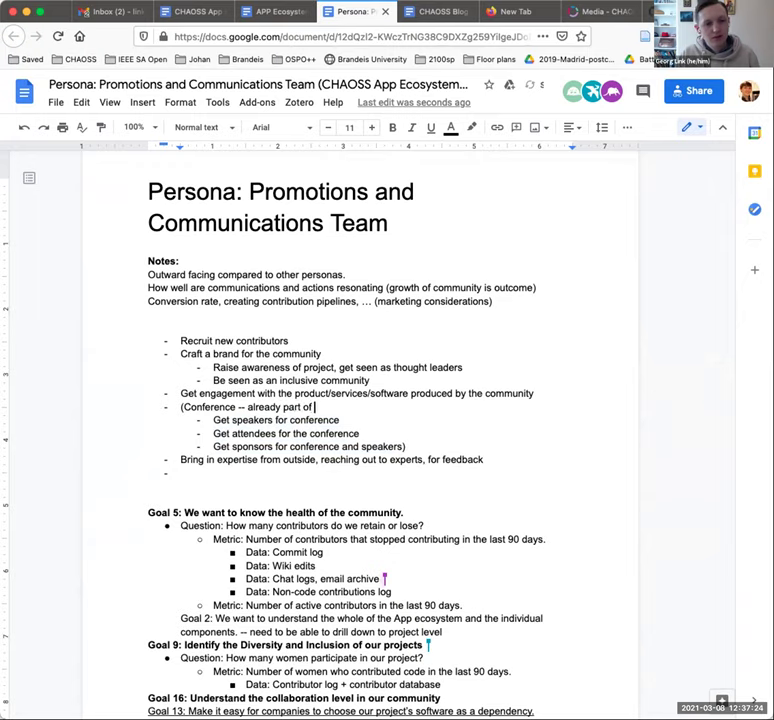
type("the Event Organ")
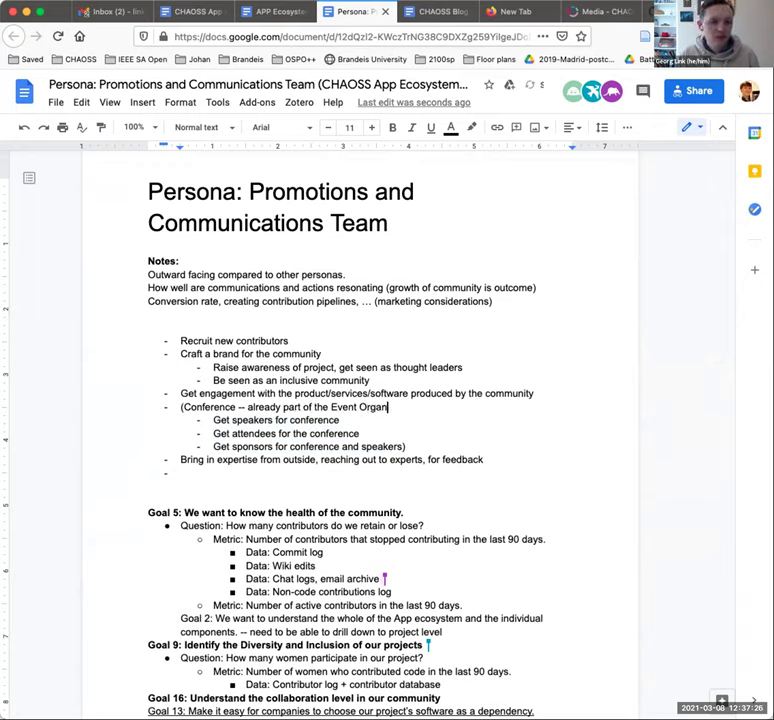
type("izer person")
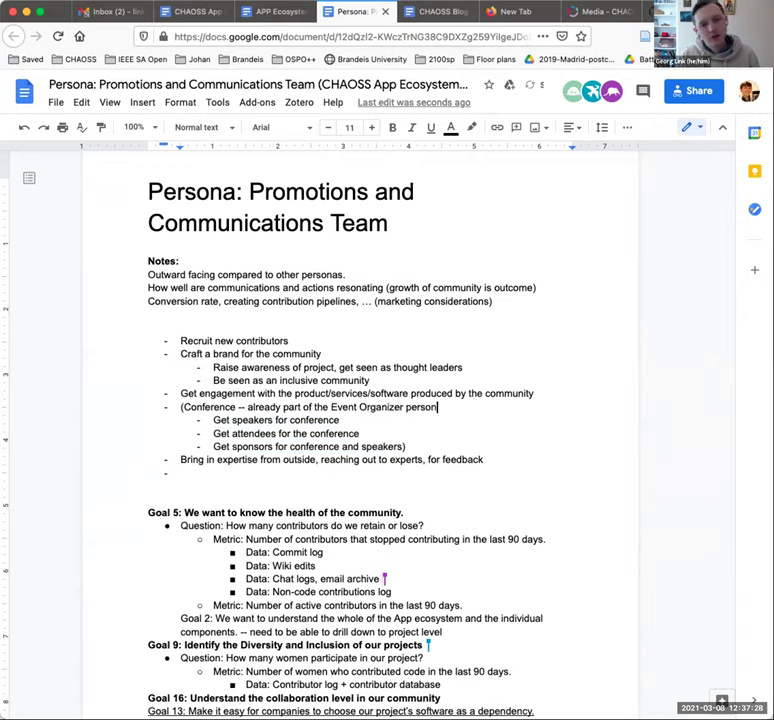
type("a")
key("Down")
key("Down")
key("Down")
key("Down")
key("Down")
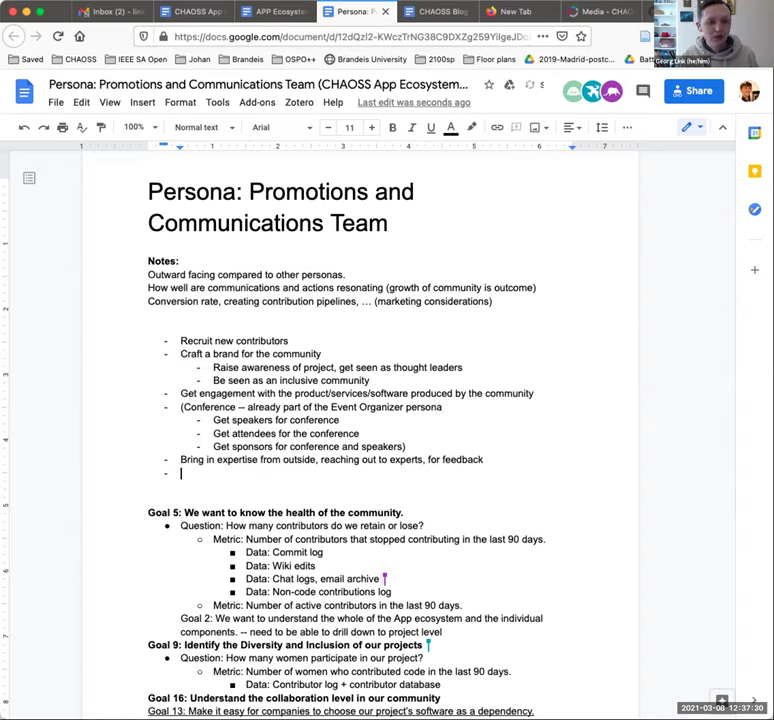
Move the list item about bringing in outside expertise above the Conference item.
key("Left")
key("shift+Home")
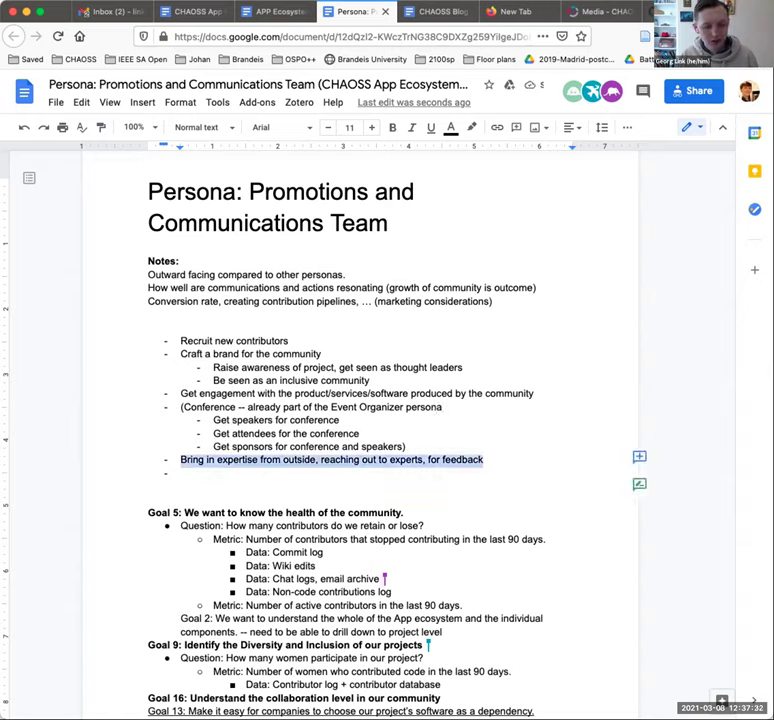
key("ctrl+x")
key("Up")
key("Up")
key("Up")
key("Up")
key("Up")
key("Down")
key("Delete")
key("ctrl+z")
key("ctrl+v")
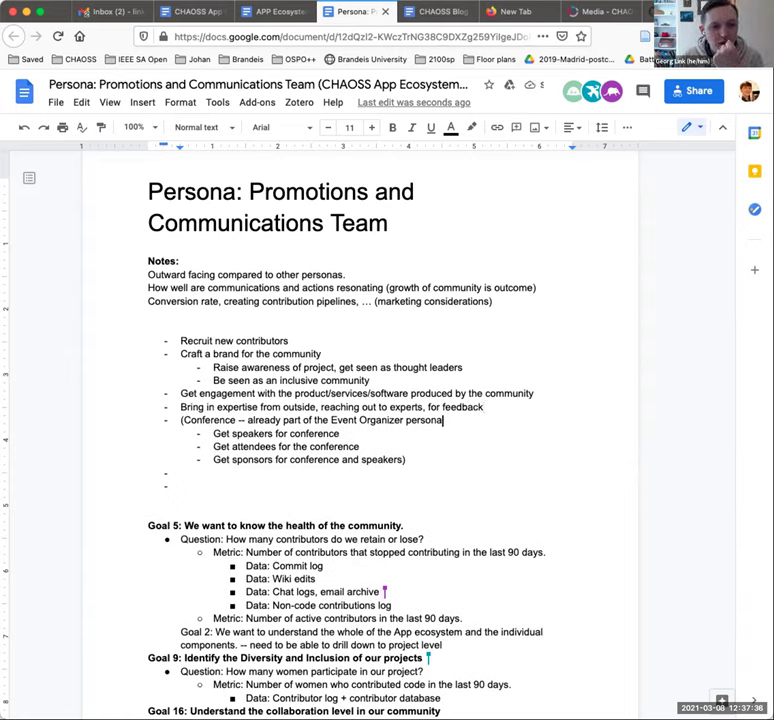
Separate the Conference group from the items above with a blank line and remove the empty items at the list's end.
key("Home")
key("Delete")
key("Return")
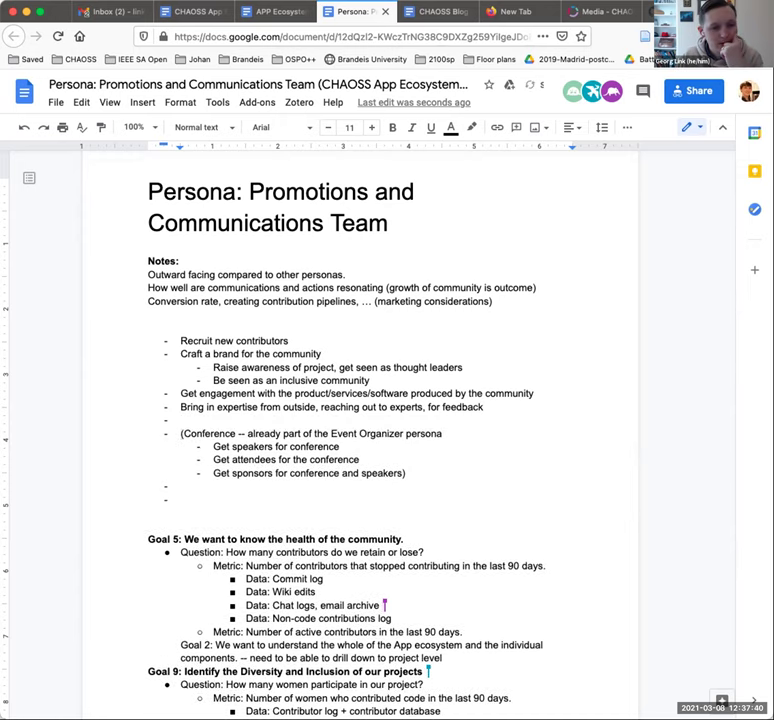
key("ctrl+z")
key("ctrl+z")
left_click(181, 486)
left_click(181, 499)
key("BackSpace")
key("BackSpace")
key("BackSpace")
key("BackSpace")
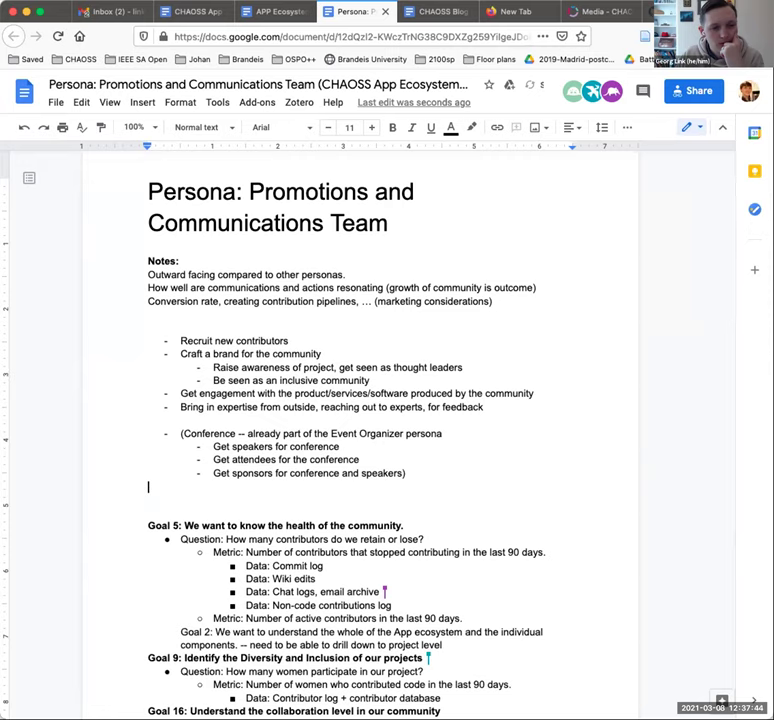
Insert "Build a project brand as an inclusive community" at the start of Goal 5's wording.
scroll(453, 416, "down", 2)
scroll(452, 417, "down", 1)
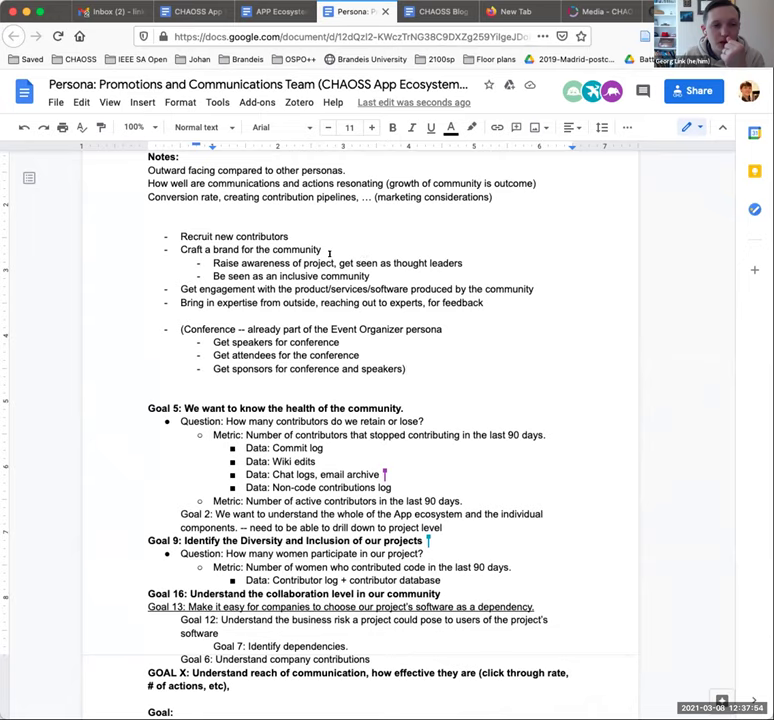
left_click_drag(370, 276, 134, 246)
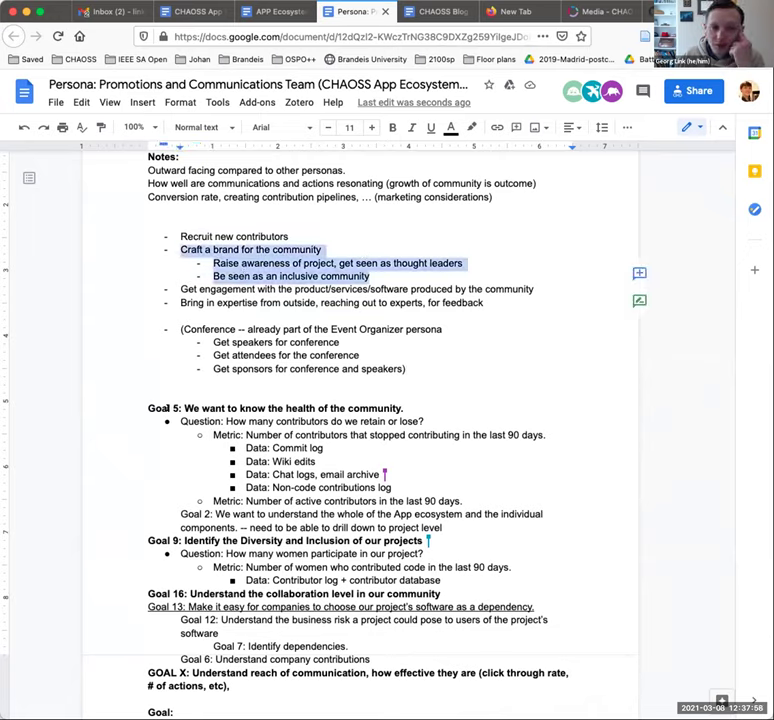
left_click(173, 408)
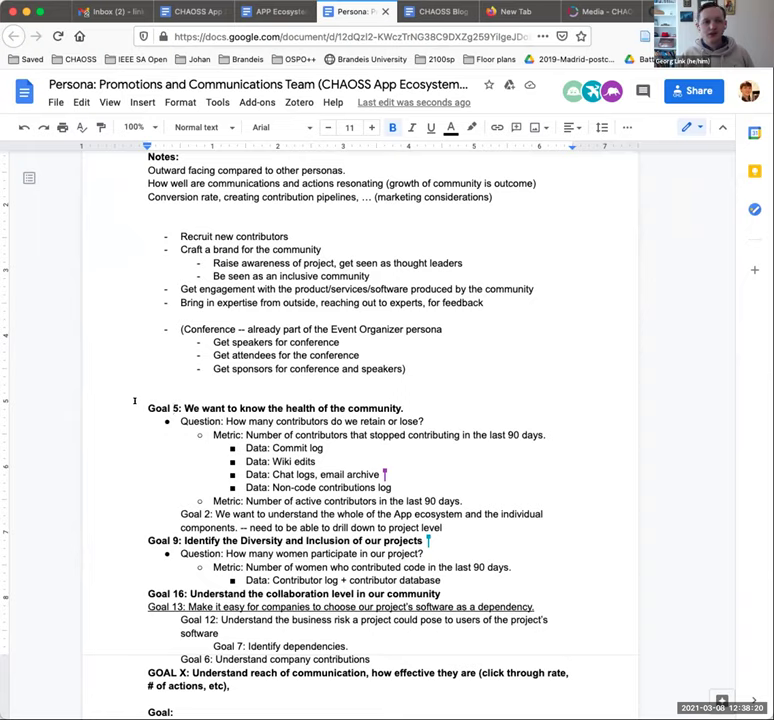
left_click(184, 408)
type("Build ")
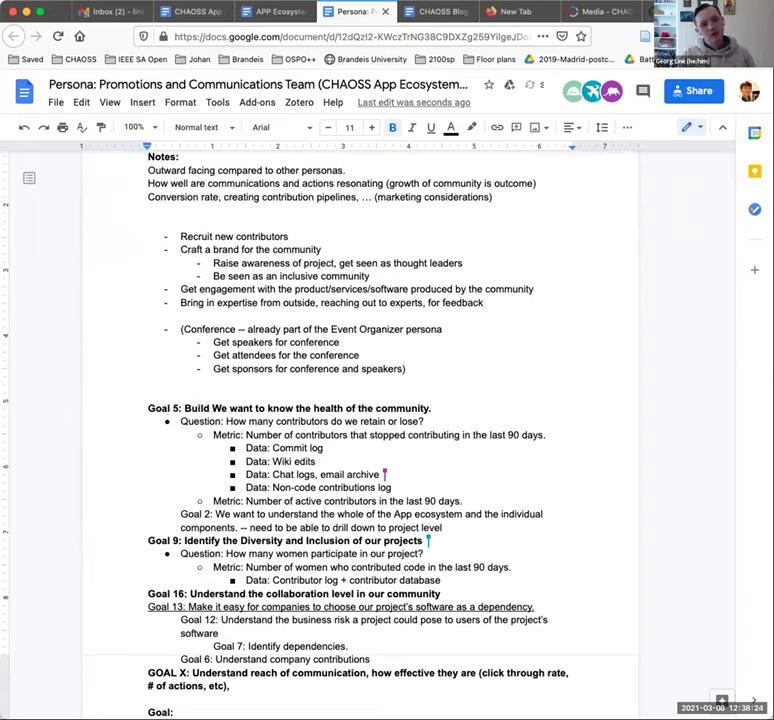
type("a ")
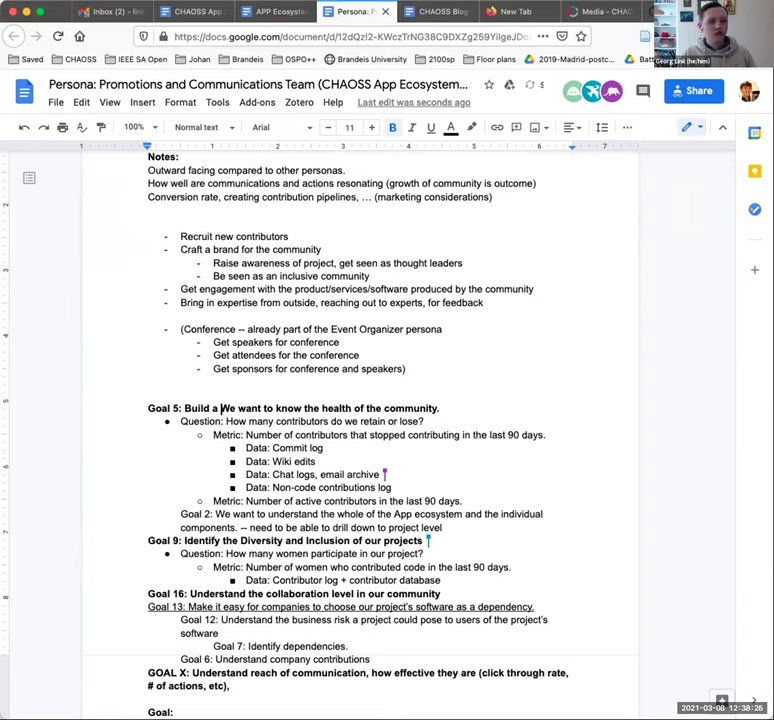
type("projec")
type("t brand as a ")
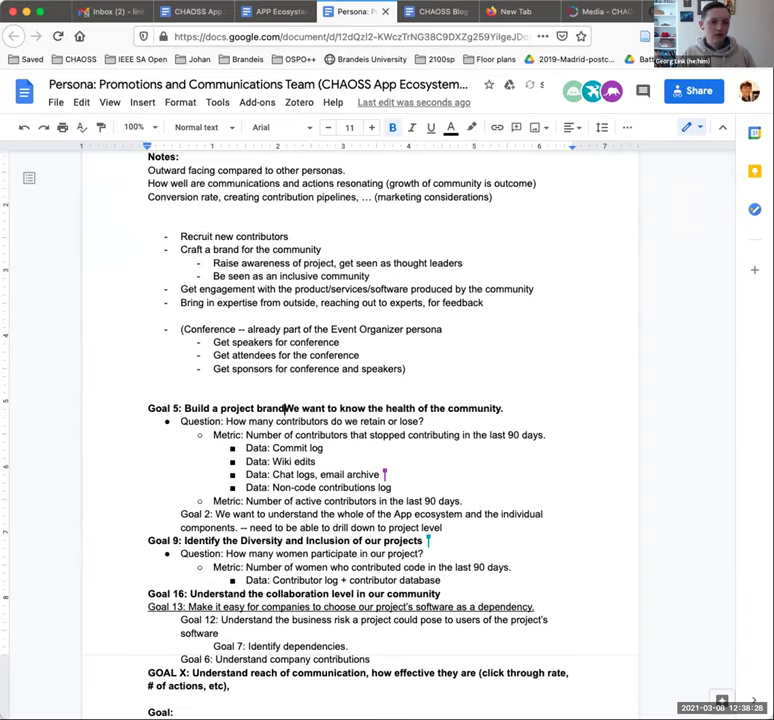
type("n inclusive ")
type("community")
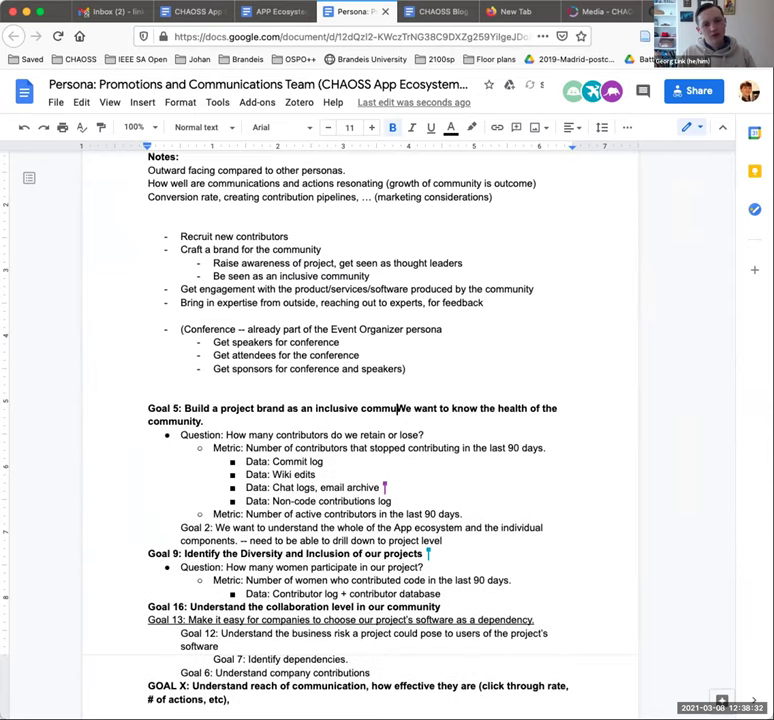
Add "and healthy" before "community" in Goal 5 and delete the old wording about knowing the health of the community.
key("alt+Left")
type("and healthy")
key("alt+Right")
key("alt+shift+Down")
key("BackSpace")
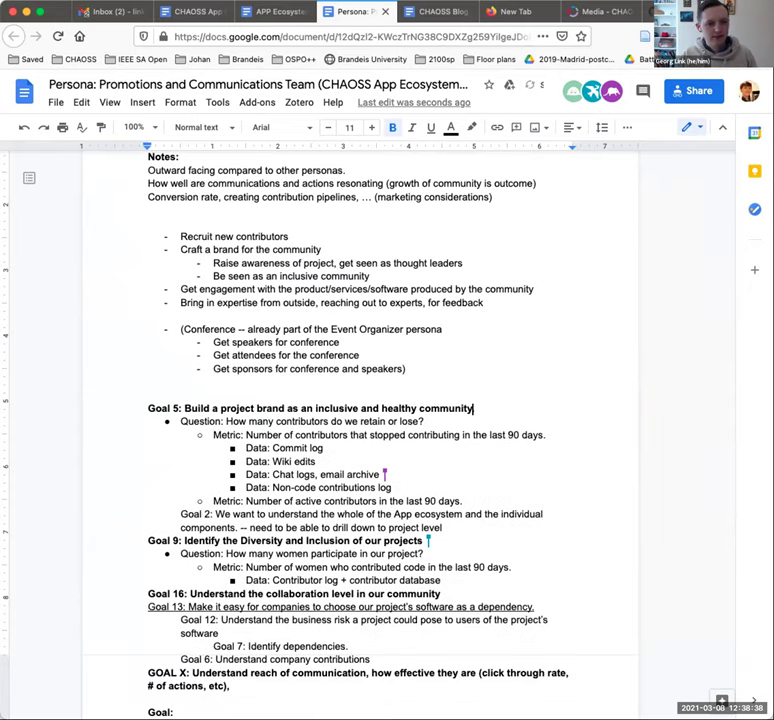
key("super+Left")
key("alt+Right")
key("alt+Right")
key("Right")
key("Down")
key("Down")
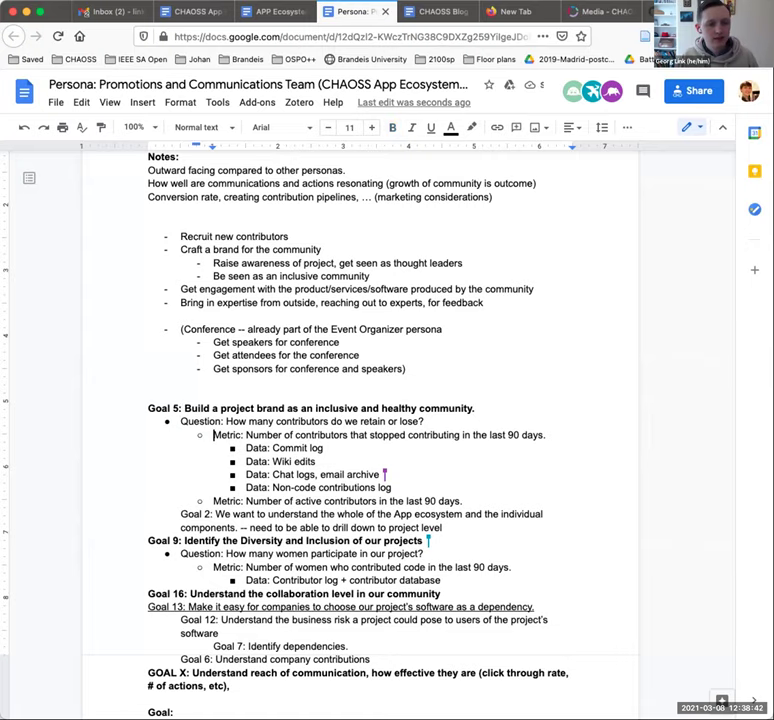
Add the line "Definition: Healthy" on the empty line above Goal 5.
scroll(321, 485, "down", 2)
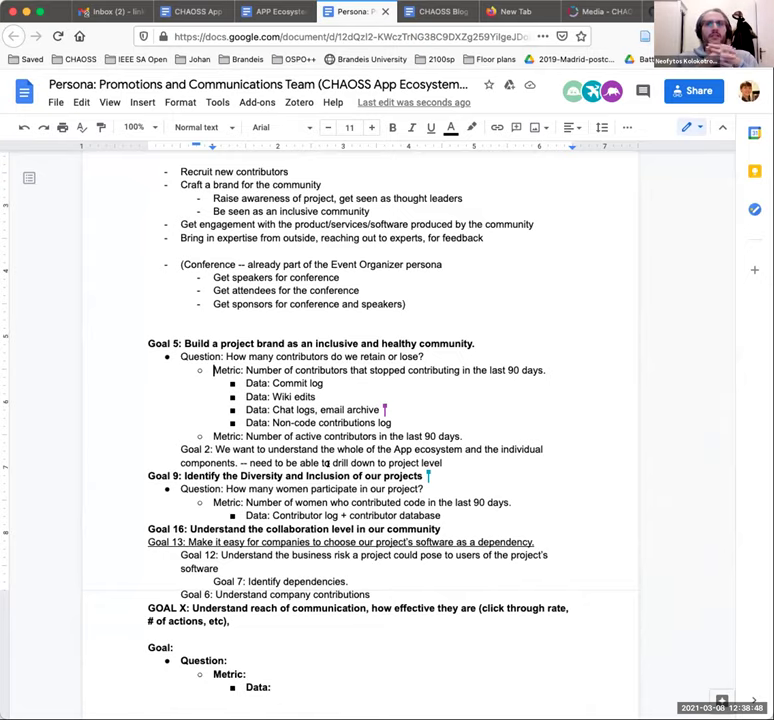
scroll(327, 463, "up", 1)
left_click(246, 342)
key("Return")
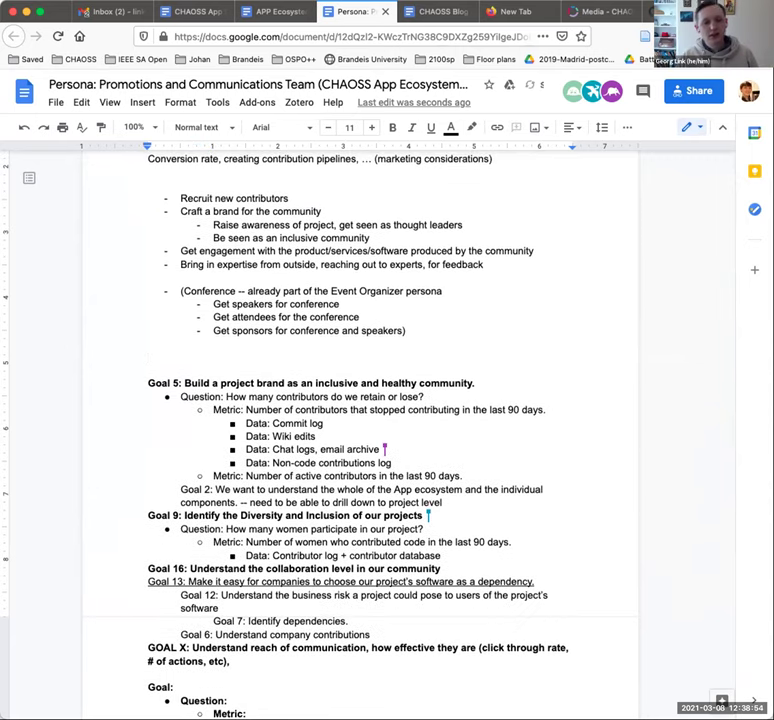
type("healthy")
key("Home")
type("Definition:")
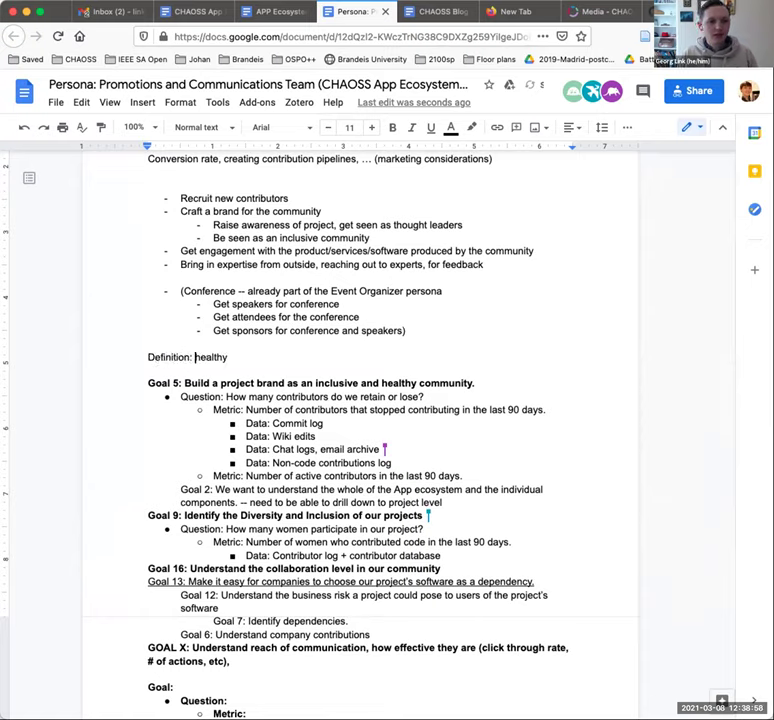
key("Delete")
type("H")
key("End")
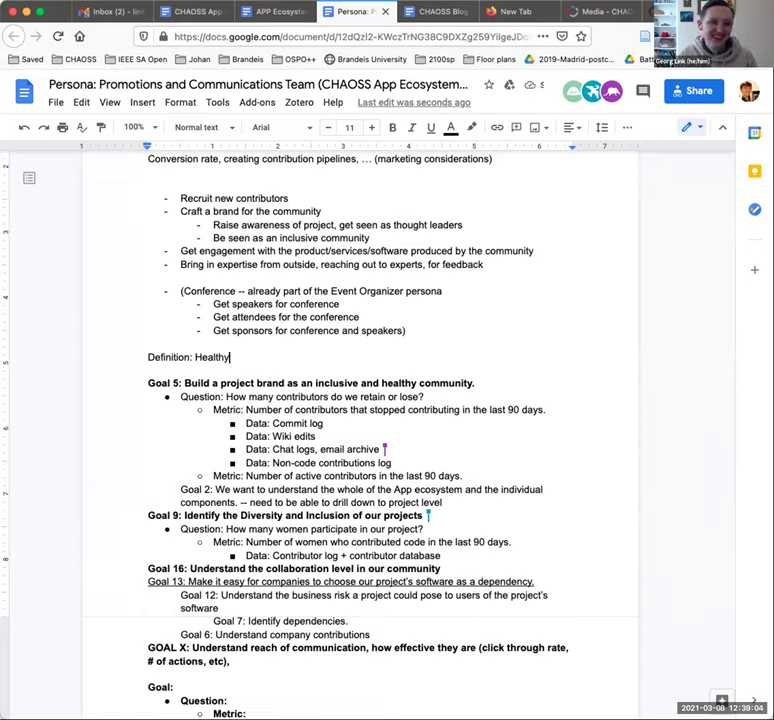
left_click(230, 357)
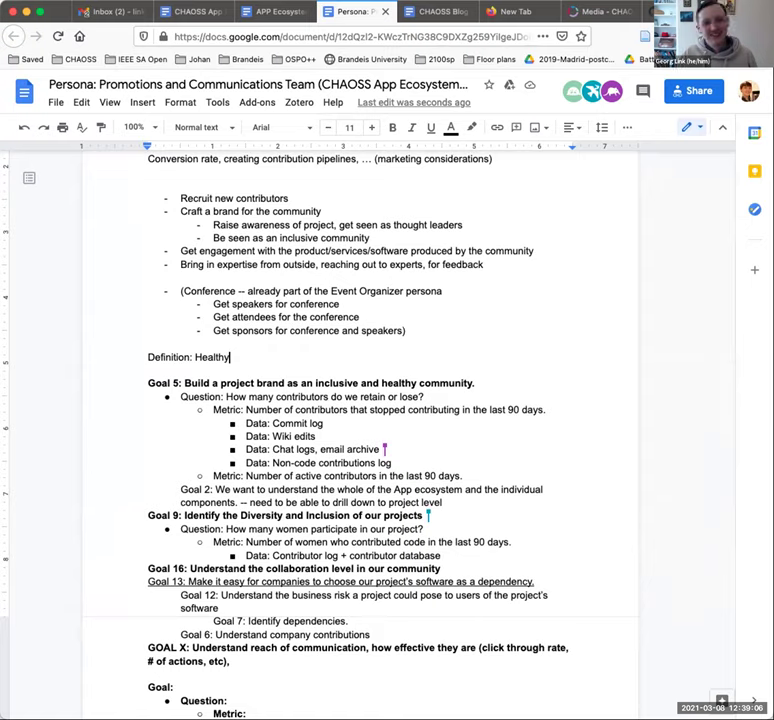
Extend the definition of Healthy with ". -- Active. Happyness value.".
type(". --")
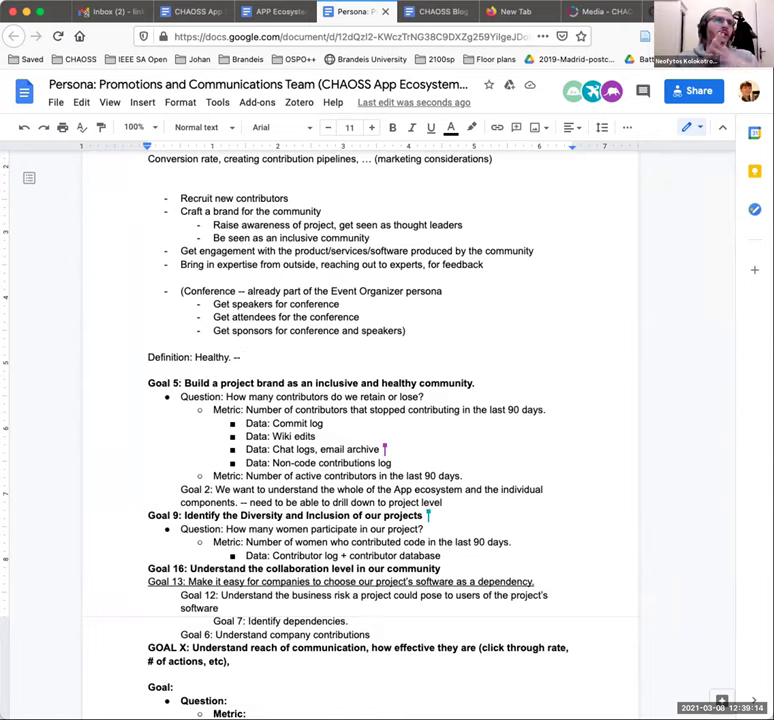
type("Act")
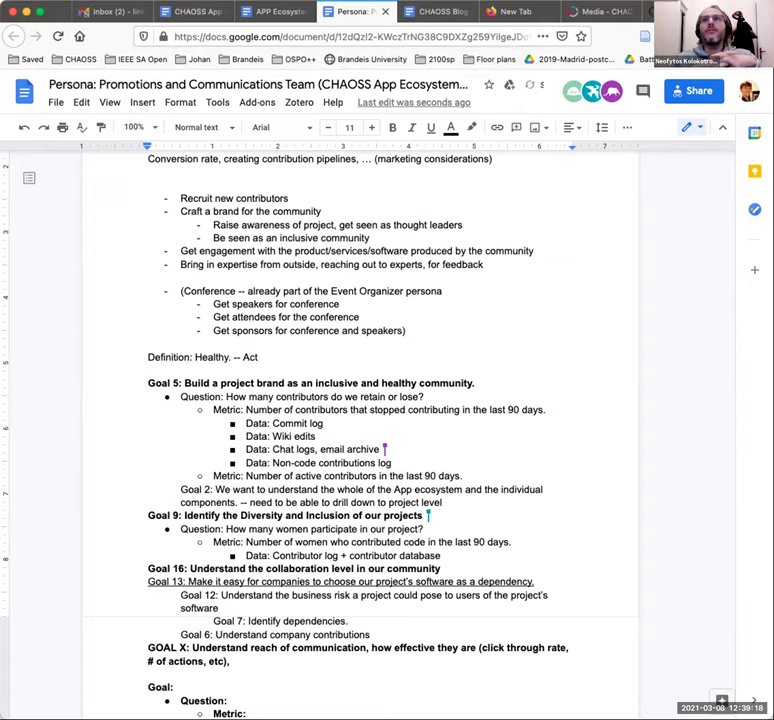
type("ive. ")
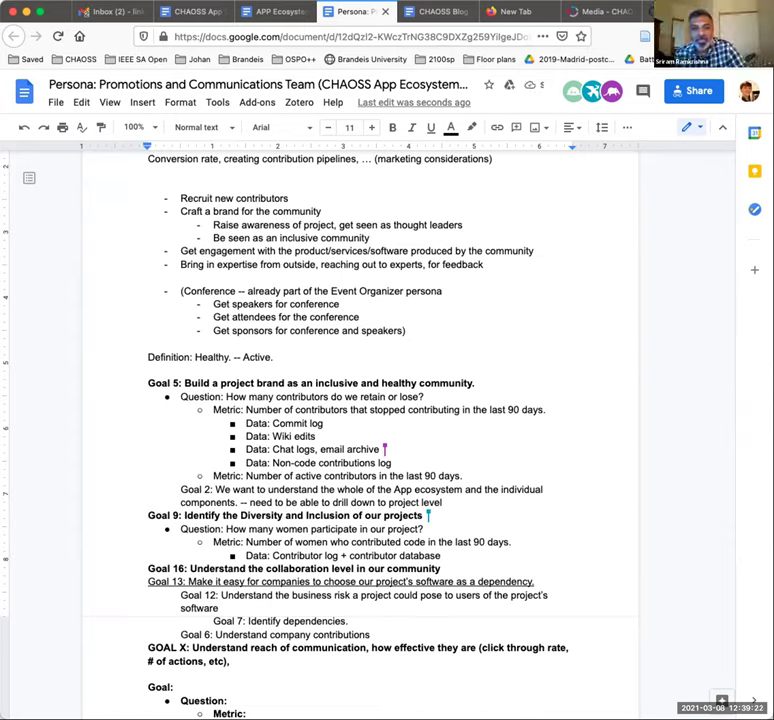
type("Happyne")
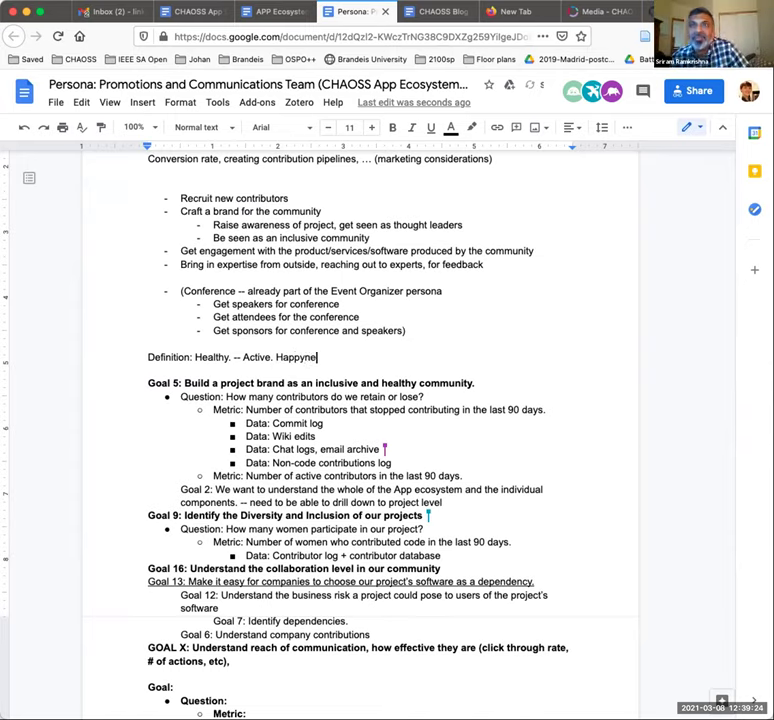
type("ss value.")
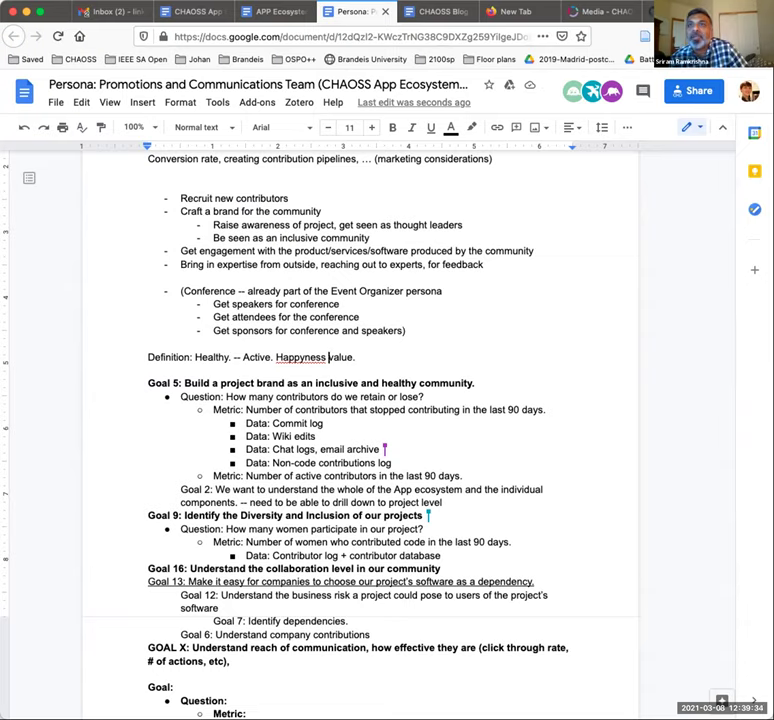
Correct the spelling to "Happiness" and append "Growth. Level of communication at a good level." to the definition.
left_click(287, 357)
left_click(306, 338)
type("Growth.")
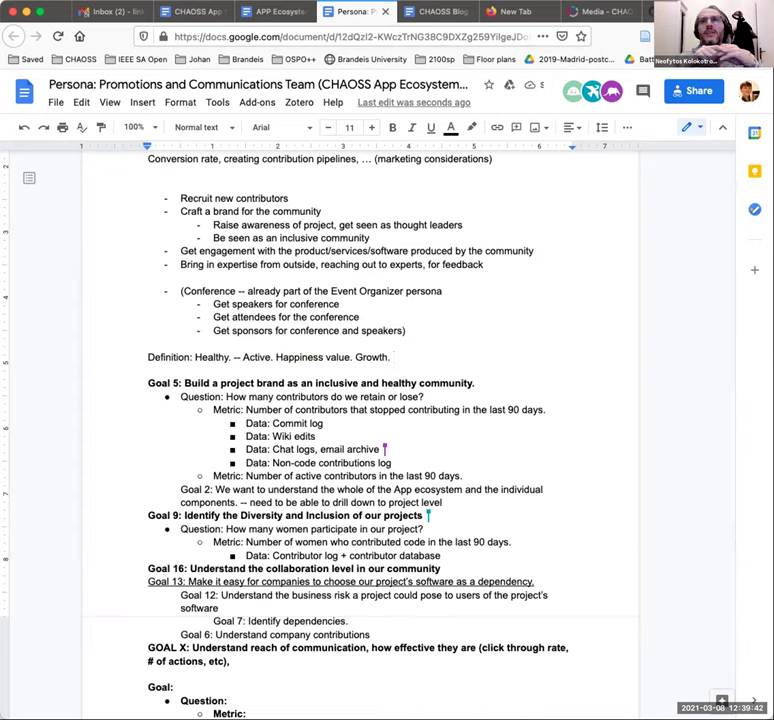
type("Level of communication at a good level.")
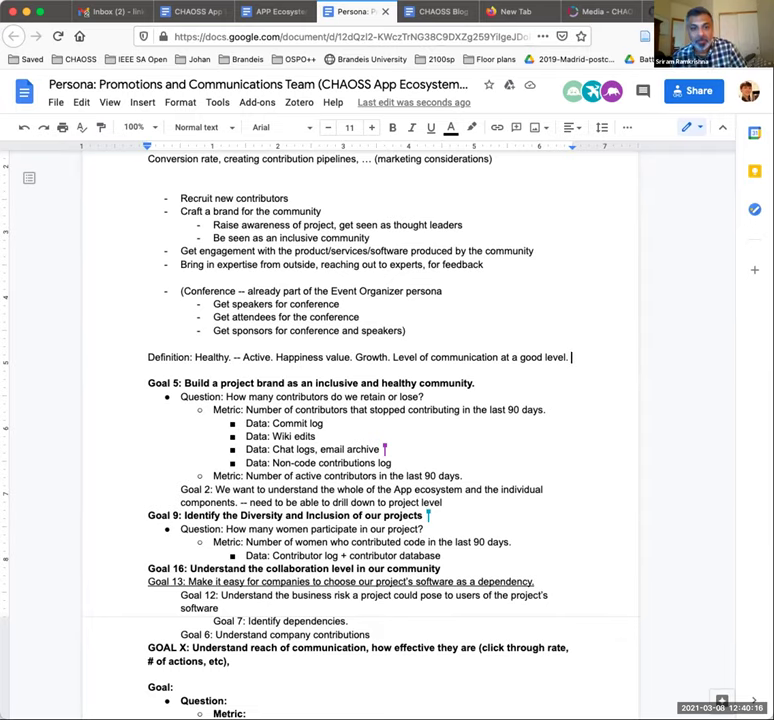
Continue the definition with "Producing quality outcomes.".
key("Return")
type("Producing ")
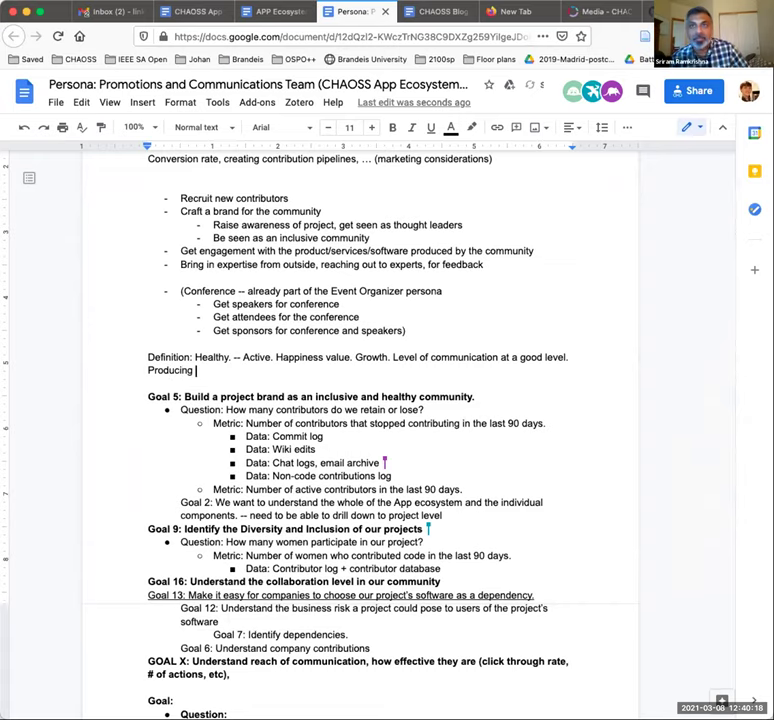
type("quality outcome.")
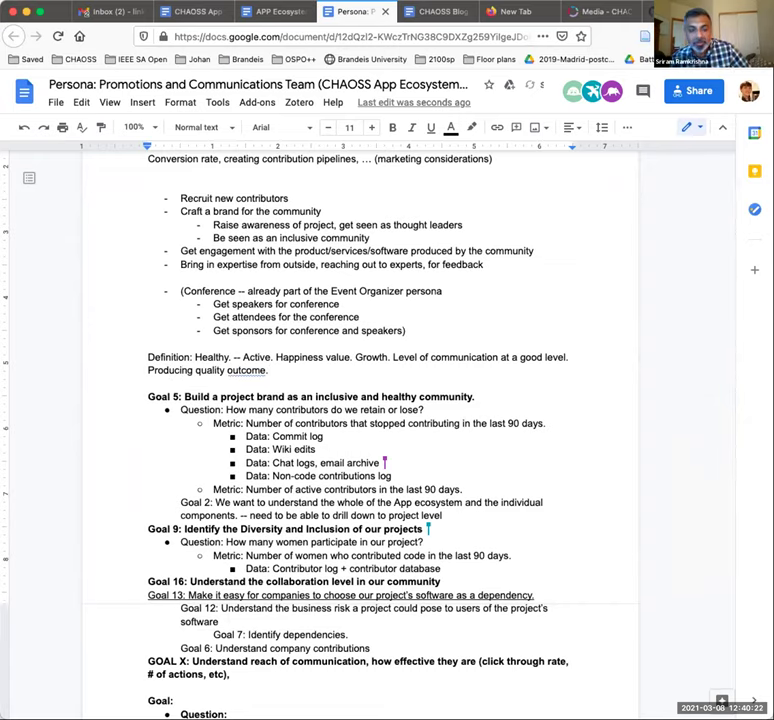
key("BackSpace")
type("s.")
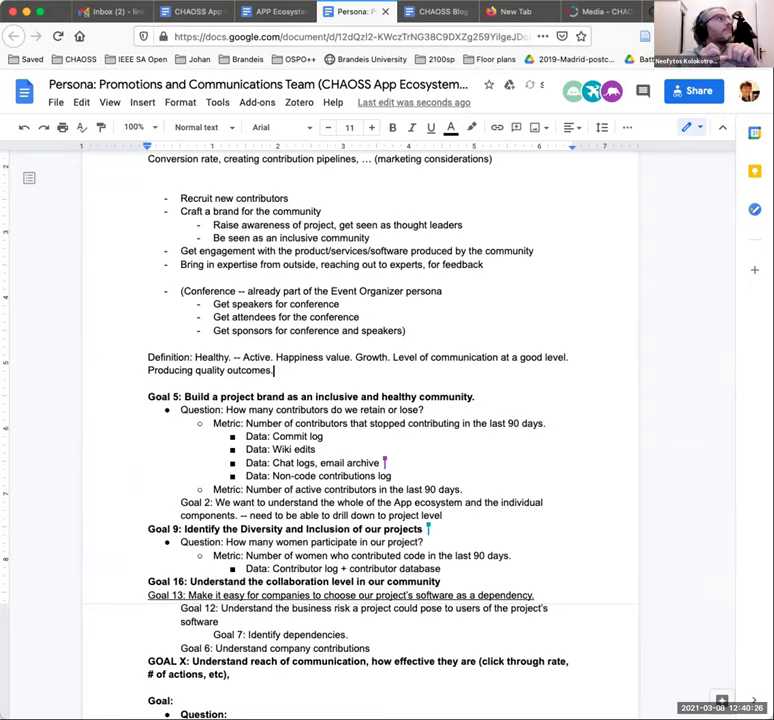
Append "Sustainable effort and resources. Values-driven. A good place people want to be." to the definition.
type(" Sustainabl")
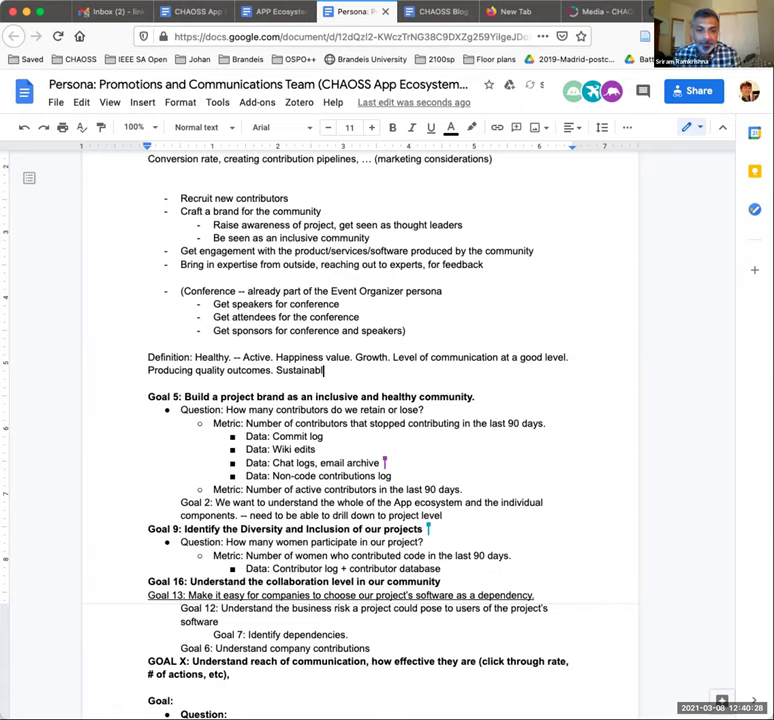
type("e effort")
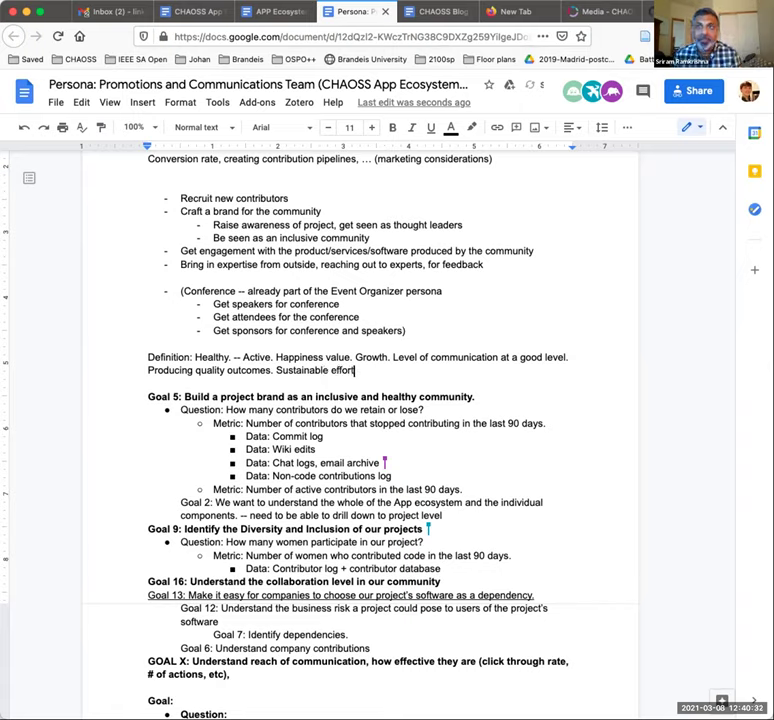
type(" and resources.")
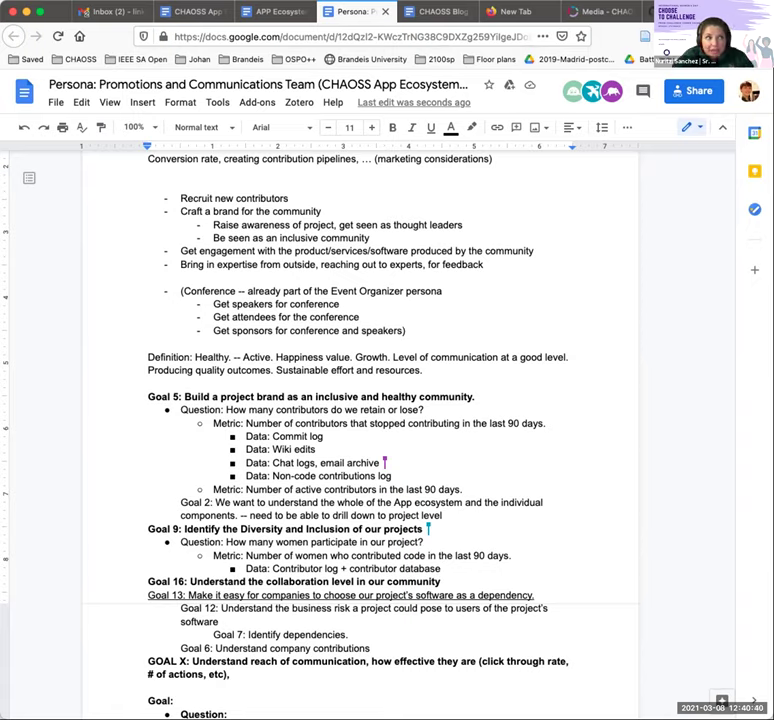
type("Values-driven.")
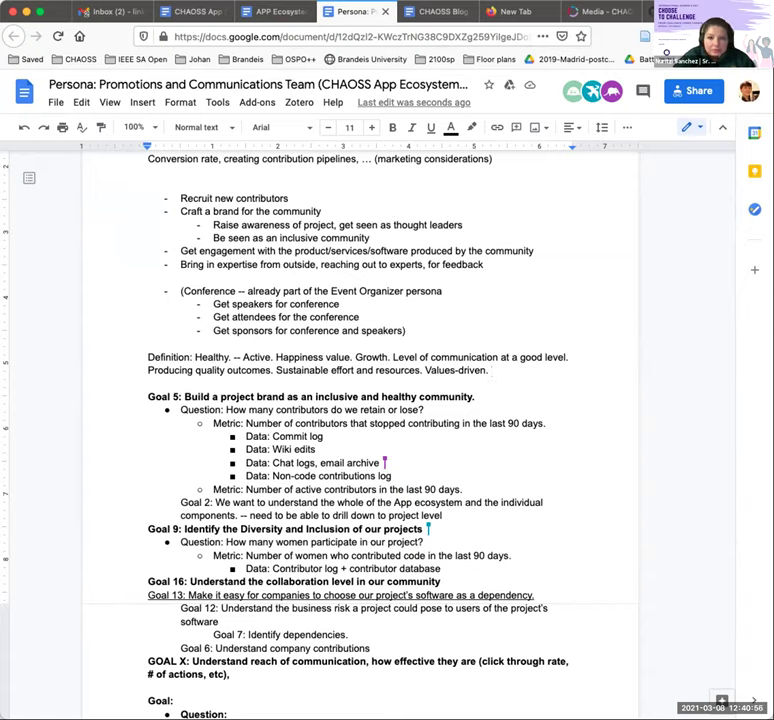
type("A g")
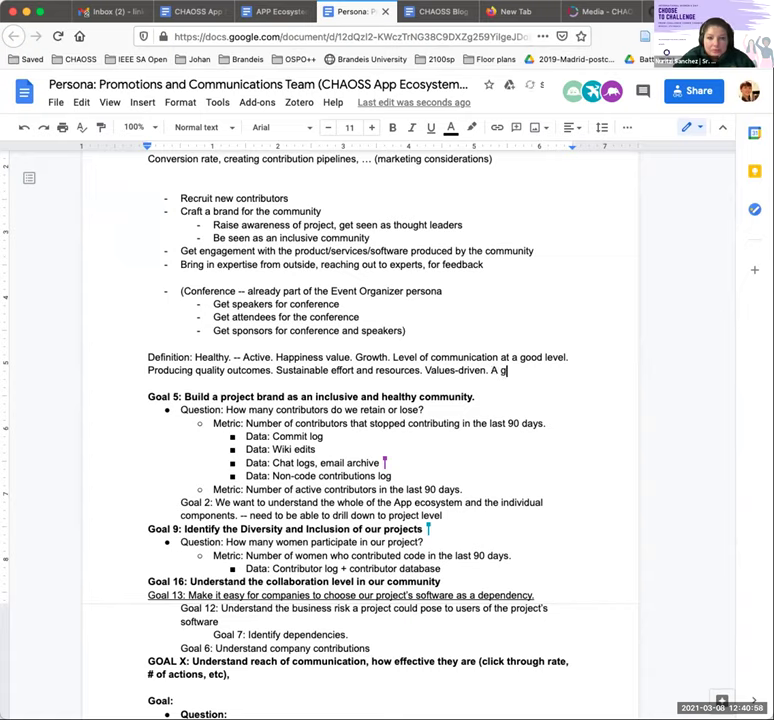
type("ood place people want to be.")
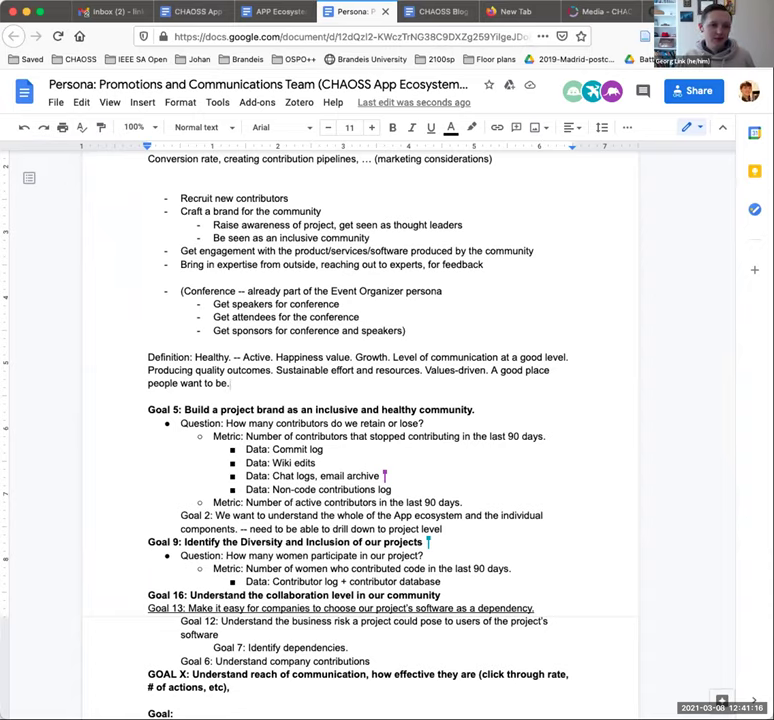
Change the beginning of the definition line to "Our -- definition".
left_click(231, 357)
left_click(148, 357)
type("Our --")
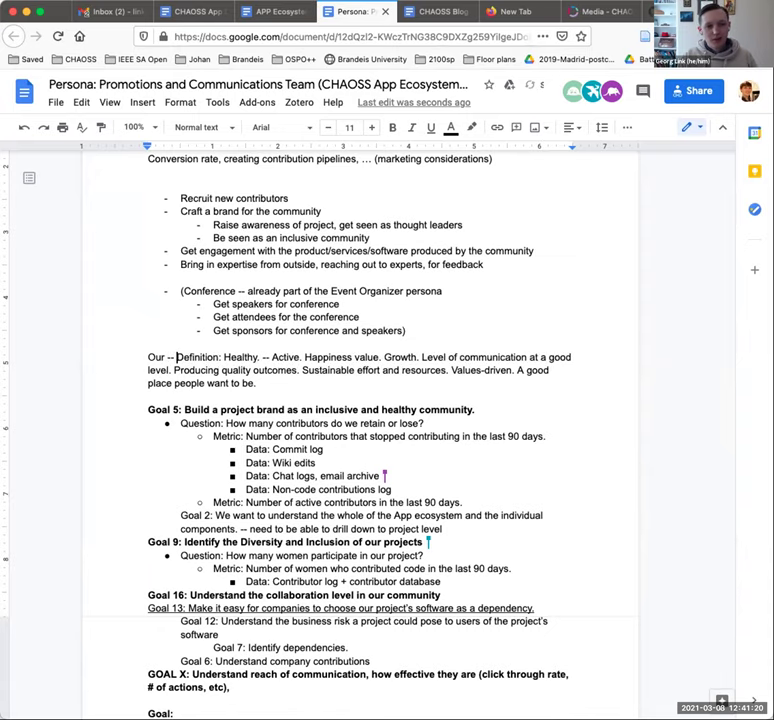
key("Delete")
type("d")
key("Down")
key("Down")
key("End")
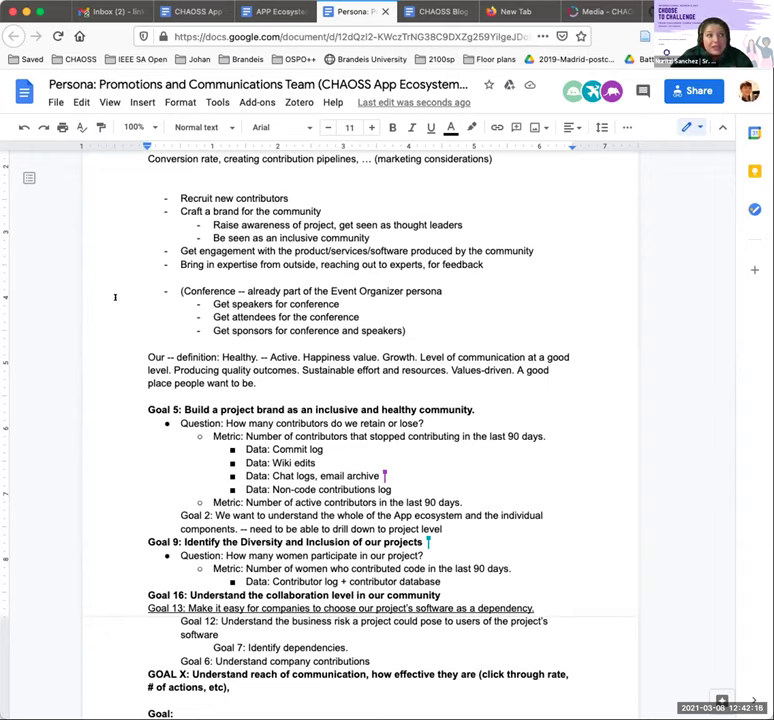
Insert "strong and recognizable" before "project brand" in Goal 5.
left_click(229, 409)
type("str")
type("onger pr")
key("BackSpace")
key("BackSpace")
type("an")
key("BackSpace")
key("BackSpace")
type("and recognizable")
Relabel Goal 5 as "Goal X".
left_click(149, 410)
left_click(175, 410)
key("BackSpace")
type("X")
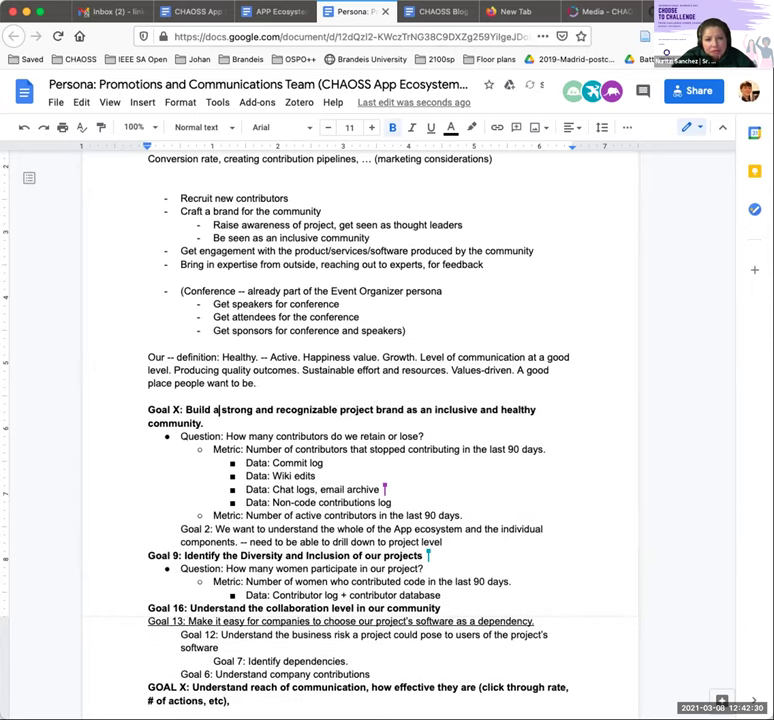
End Goal X after "project brand." and turn the remainder into a separate goal reading "Goal: Build a brand as an inclusive and healthy community.".
left_click(427, 410)
key("Left")
key("Left")
key("Left")
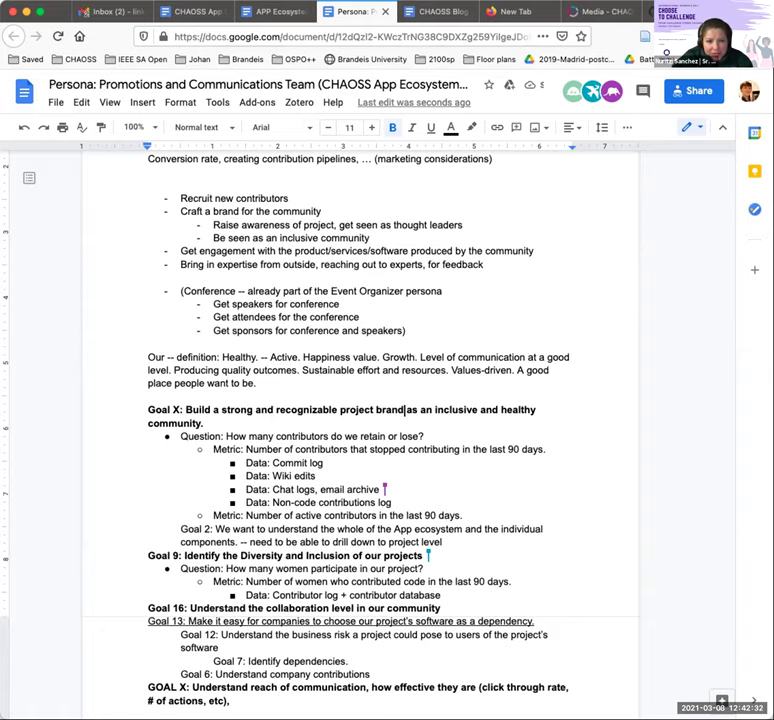
type(".")
key("Return")
key("Return")
type("Goal: Build a")
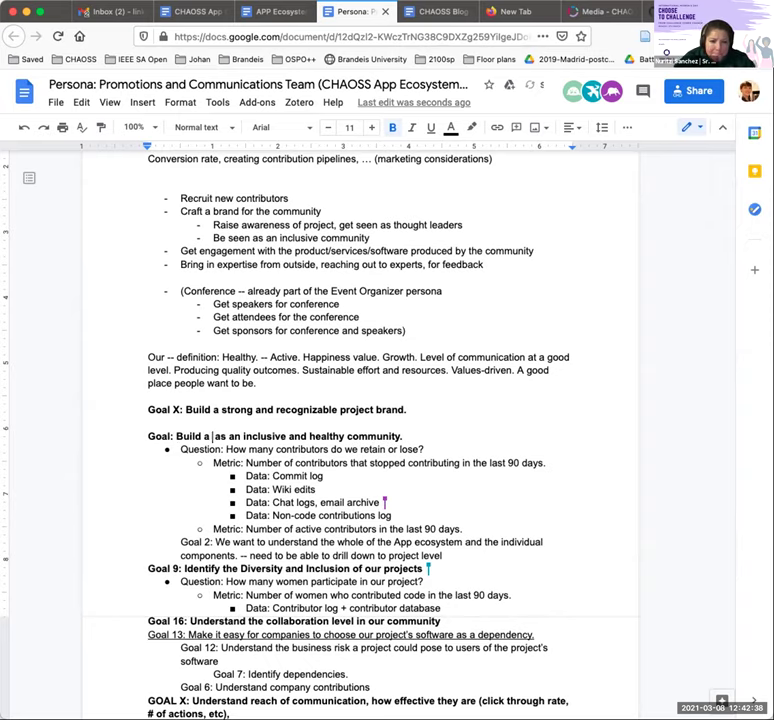
type("brand")
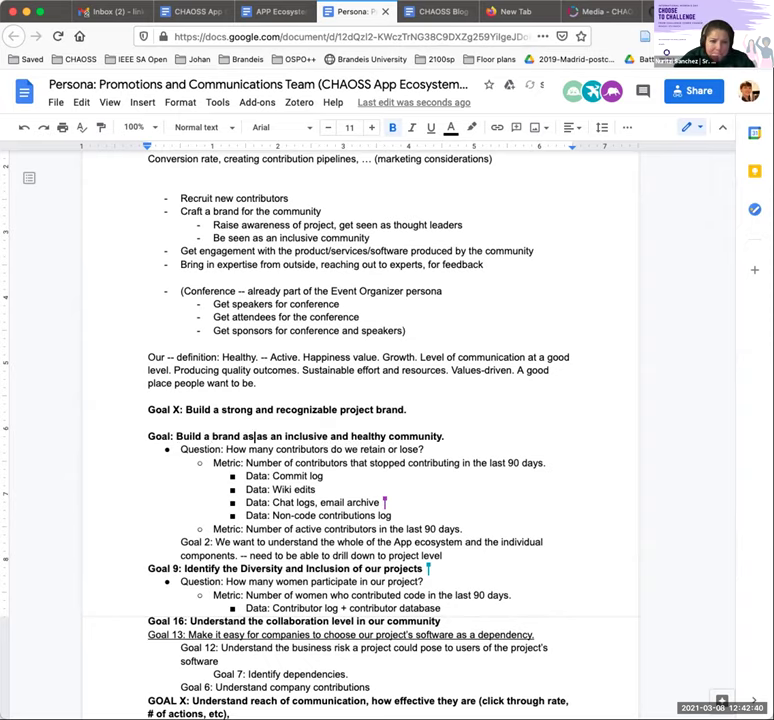
key("End")
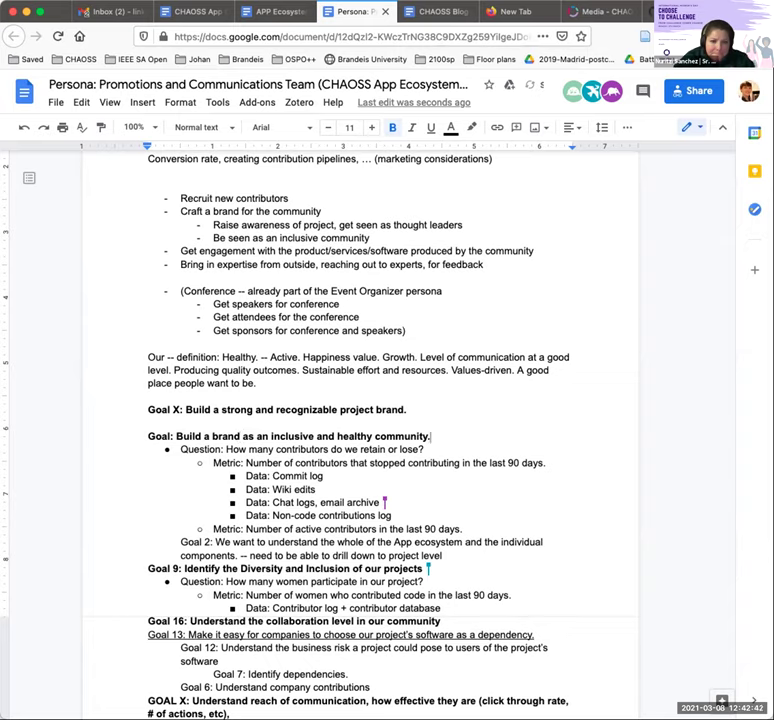
Label the new inclusive and healthy community goal as "Goal Y:".
key("Home")
key("Right")
key("Right")
key("Right")
key("Right")
key("Right")
key("BackSpace")
type("Y:")
key("End")
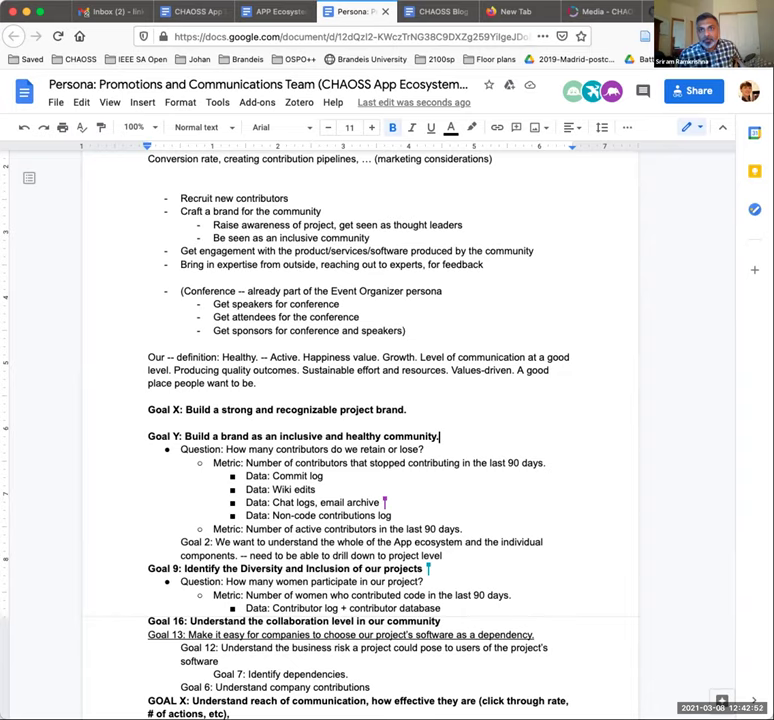
triple_click(294, 434)
double_click(295, 434)
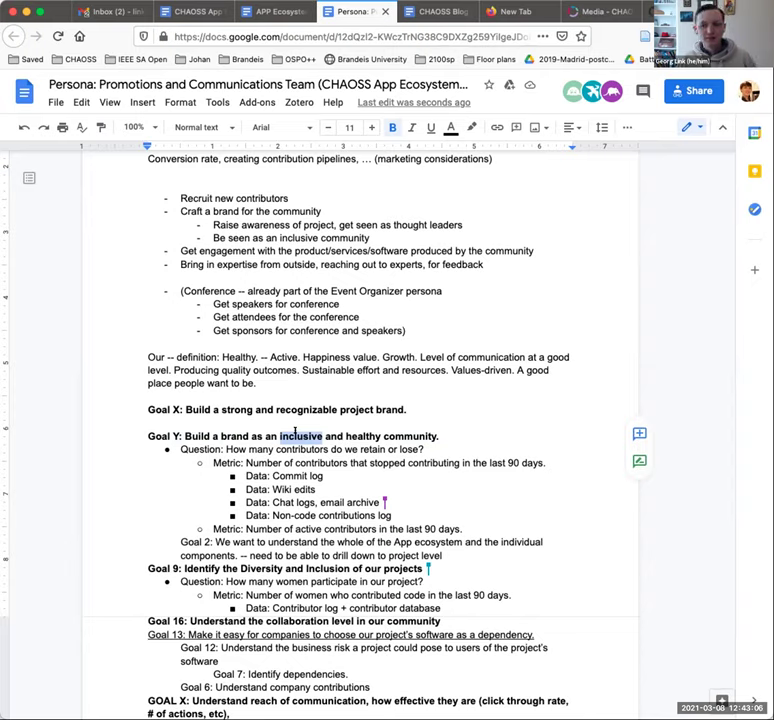
Add bullets under Goal X: "Question: How do people see the project?" and "Question: What do people associate with the project?".
scroll(294, 435, "down", 2)
left_click(230, 354)
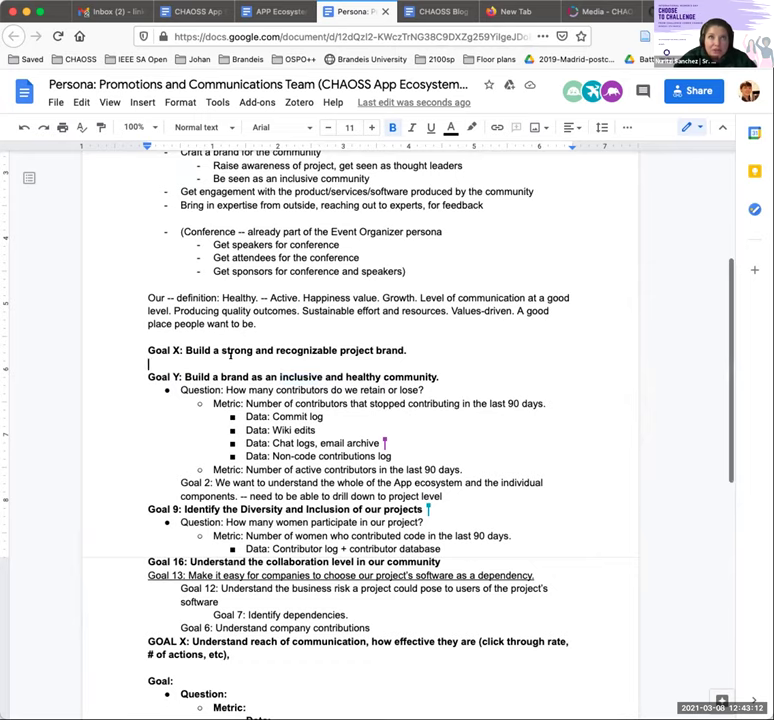
scroll(230, 354, "down", 2)
key("End")
key("Return")
key("ctrl+shift+8")
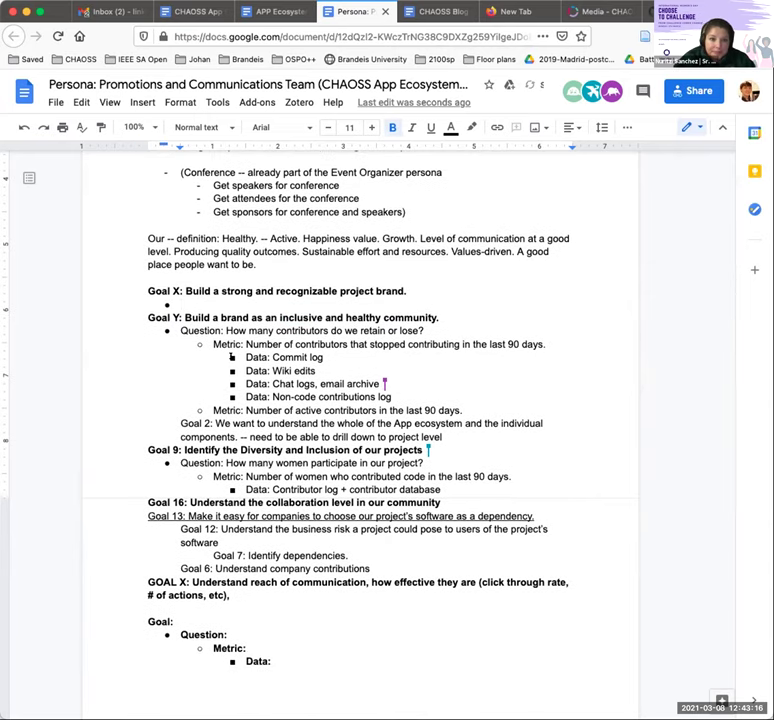
type("Question: ")
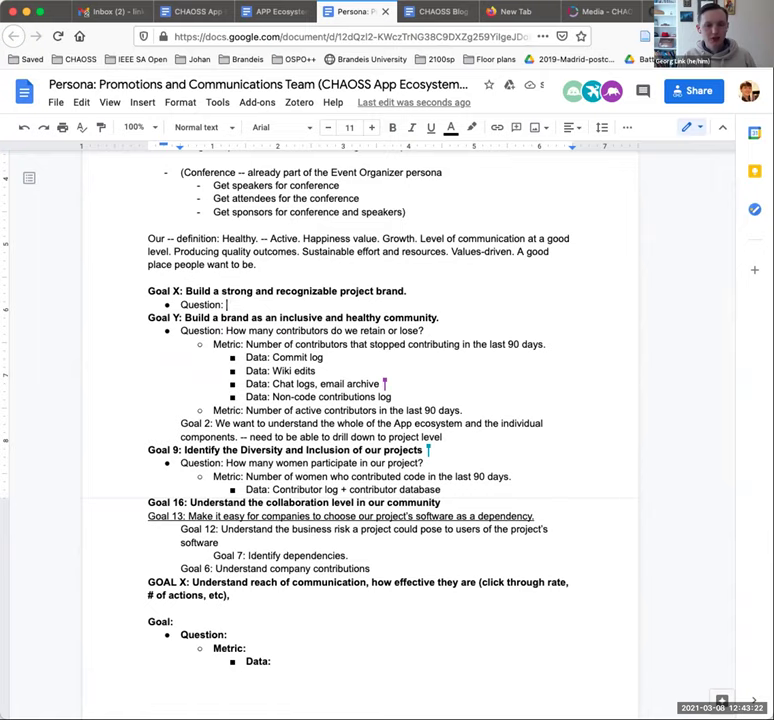
type("How do people see the project?")
key("Return")
type("Question: What do people associate with the project?")
Add a third bullet under Goal X reading "Question: How many people know about the project?".
key("Return")
type("Question:")
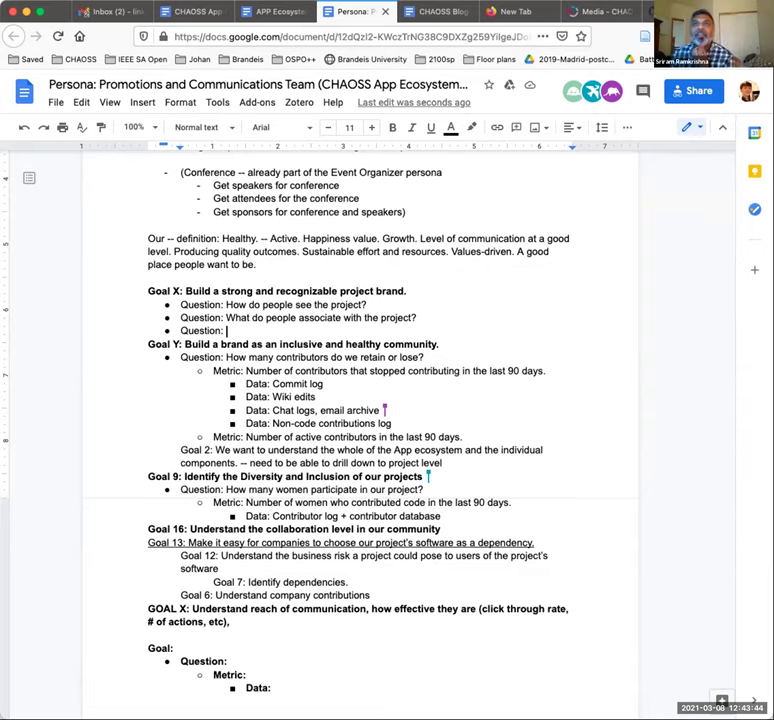
type("How many people in")
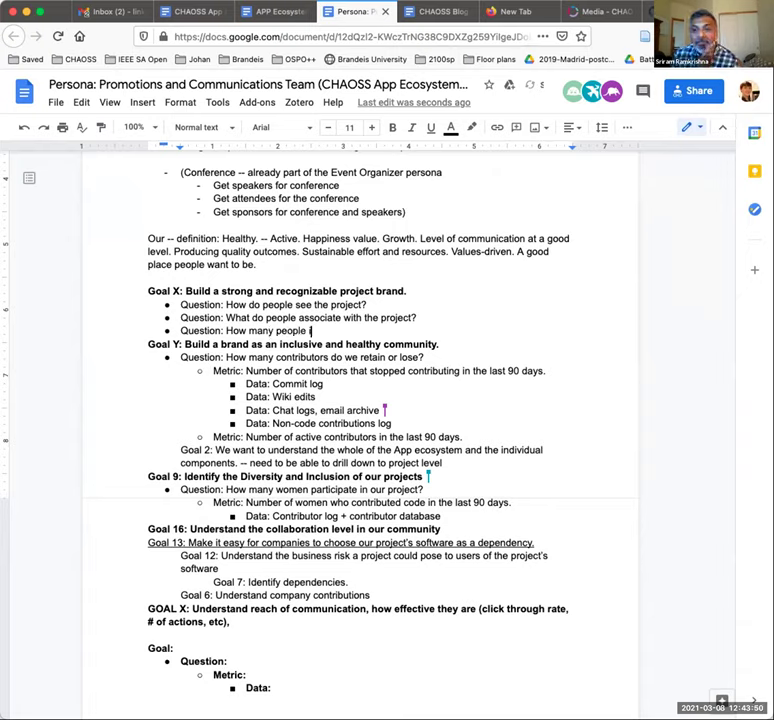
key("BackSpace")
key("BackSpace")
key("BackSpace")
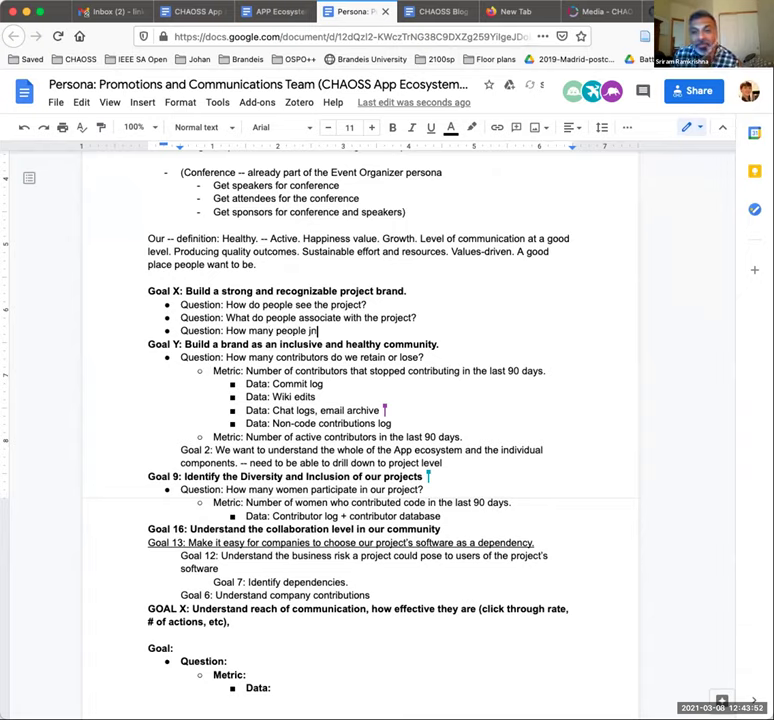
type("know abou")
key("BackSpace")
key("BackSpace")
key("BackSpace")
type("bout the")
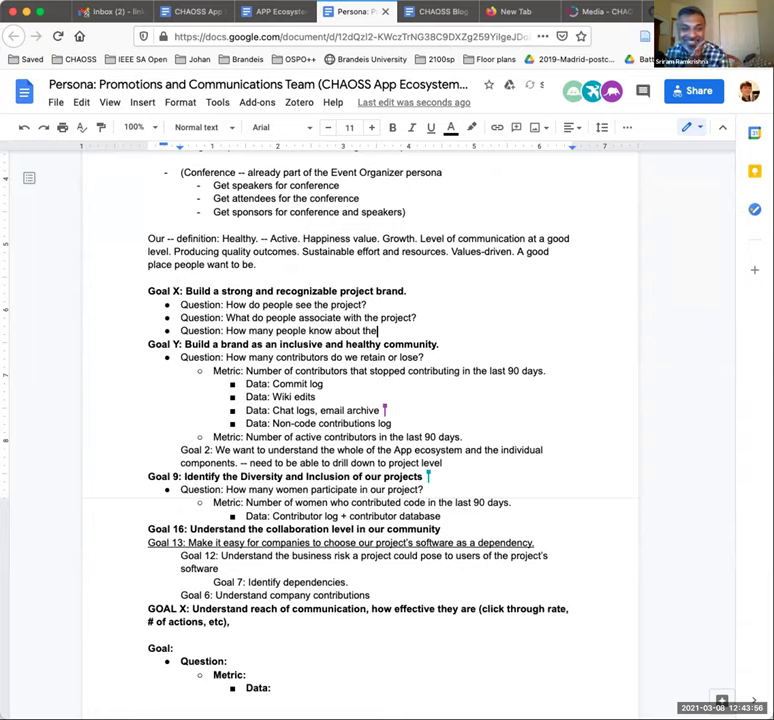
type(" project?")
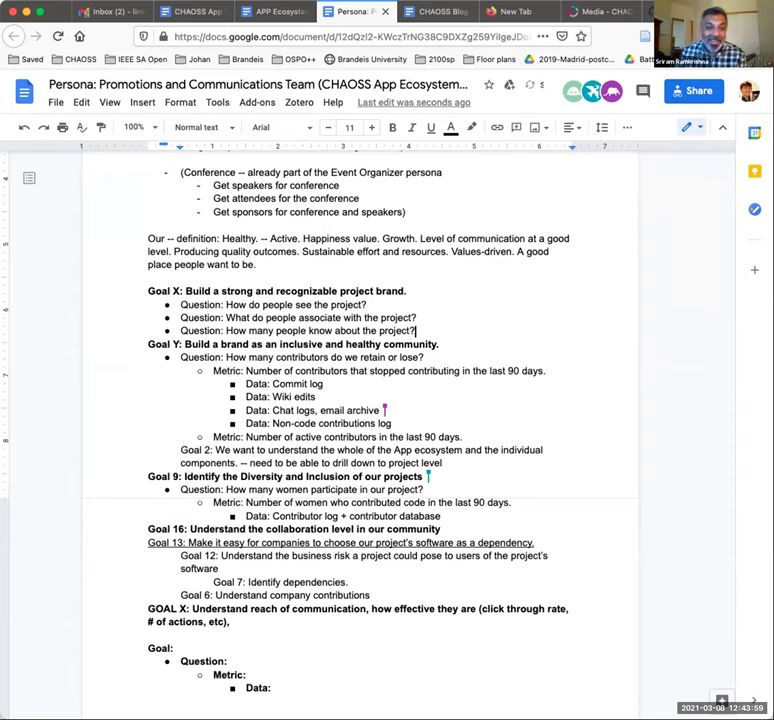
Add a fourth bullet under Goal X reading "Question: Do people like or dislike the project?".
key("Return")
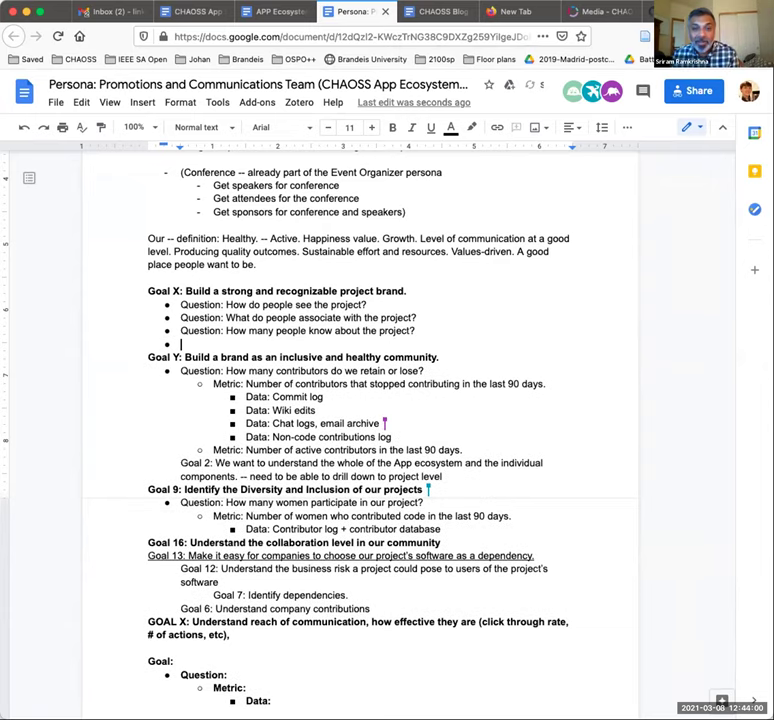
type("Question: Do")
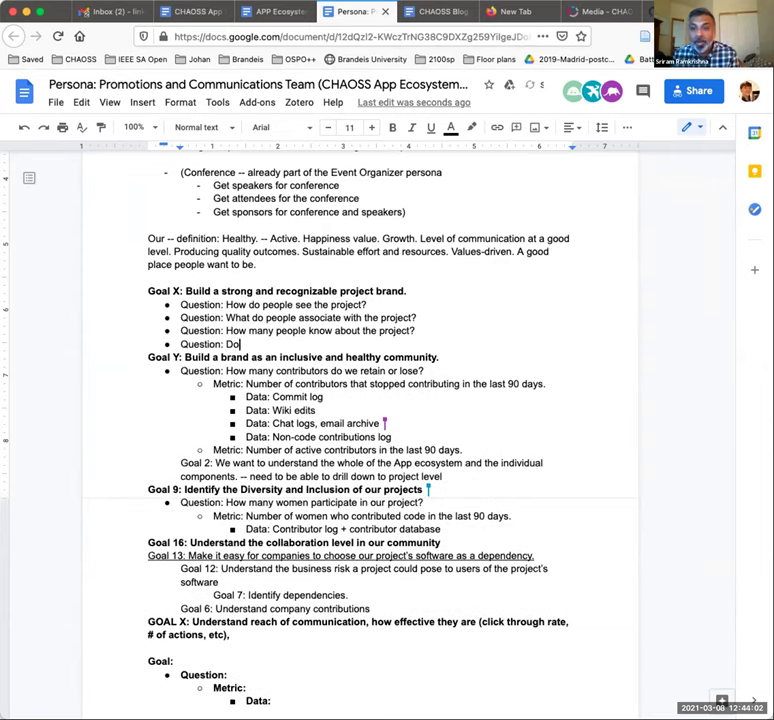
type(" people like o")
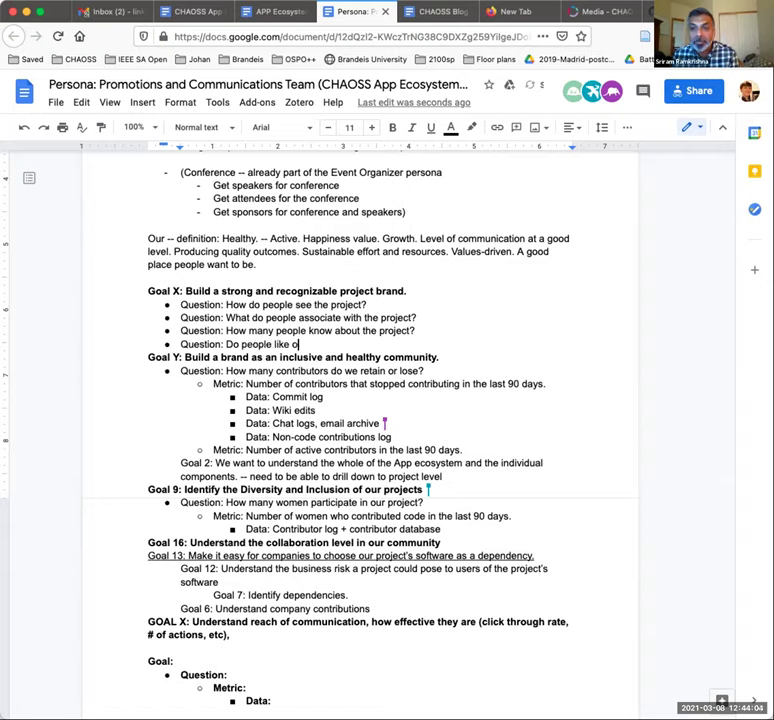
type("r dislike the proje")
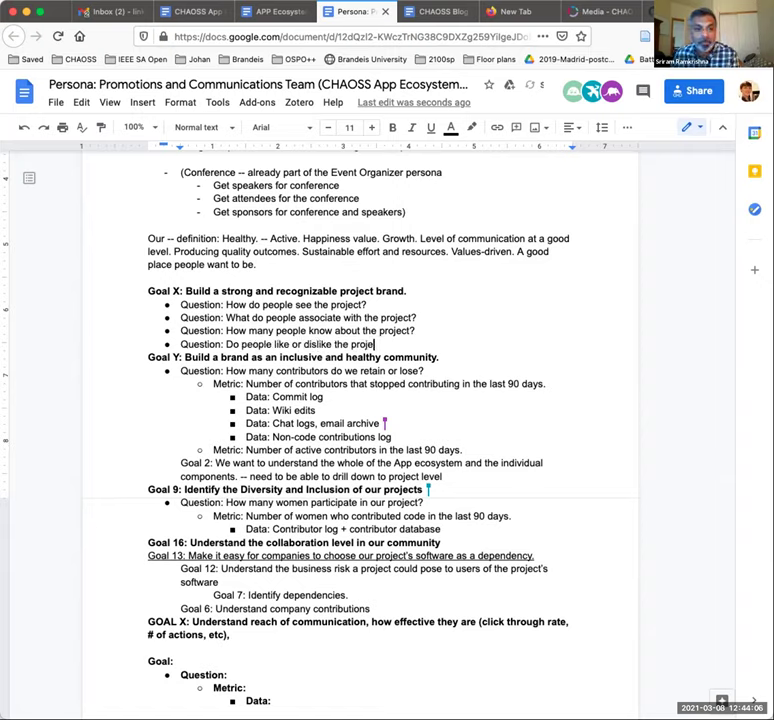
type("ct?")
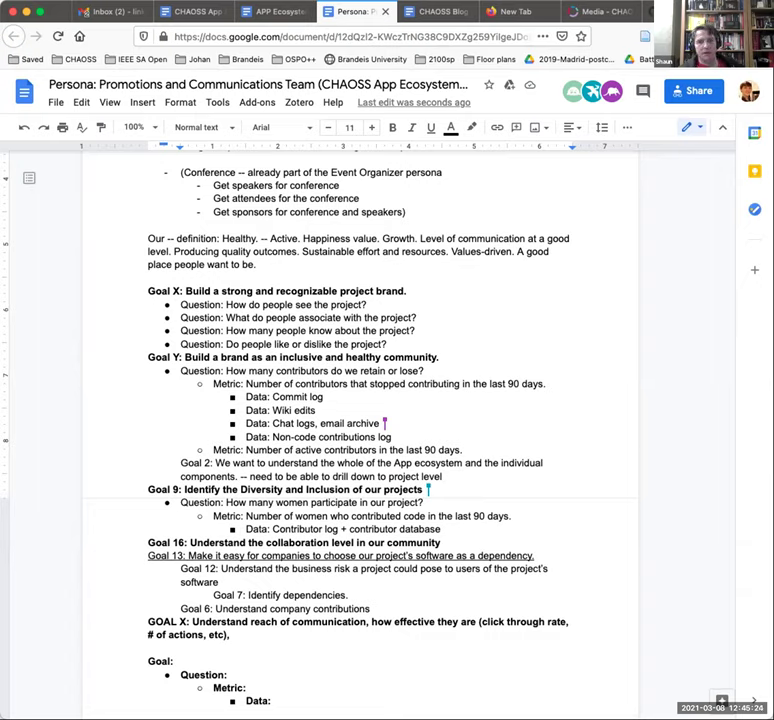
Insert a line above Goal X reading "Question: To what extend does Reddit amplify negative voices beyond what metrics show.".
key("Up")
key("Up")
key("Up")
key("Up")
key("Up")
key("Return")
type("Question: ")
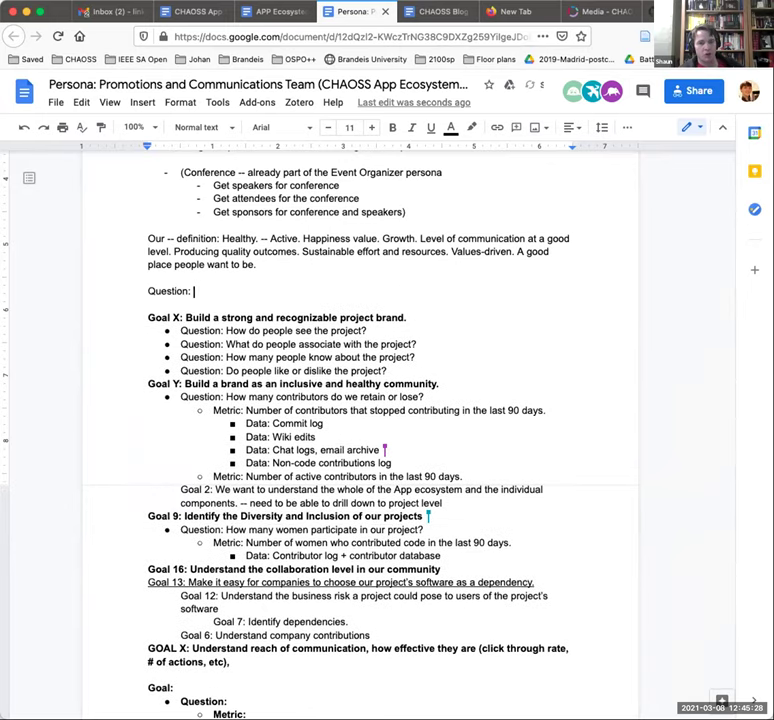
type("To what extend")
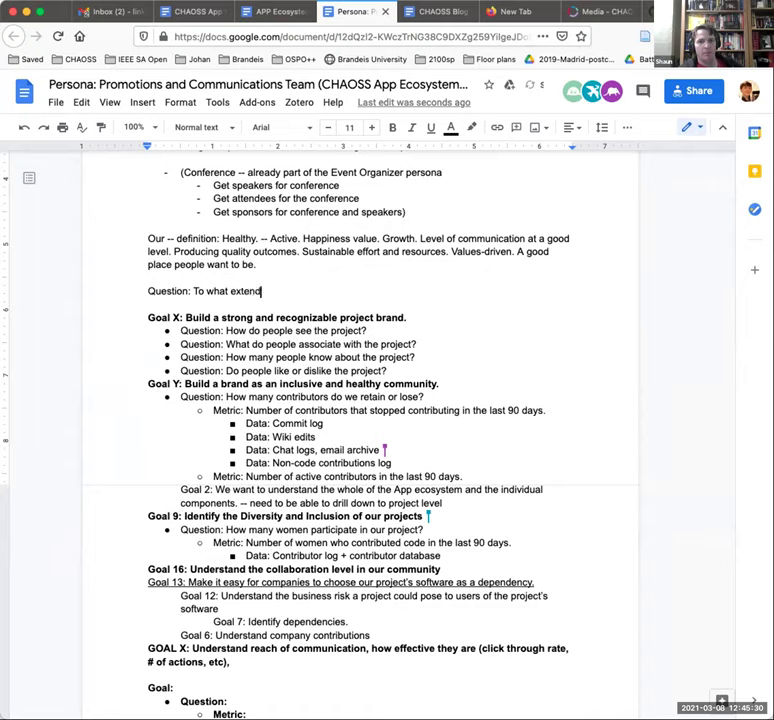
type(" does Reddit a")
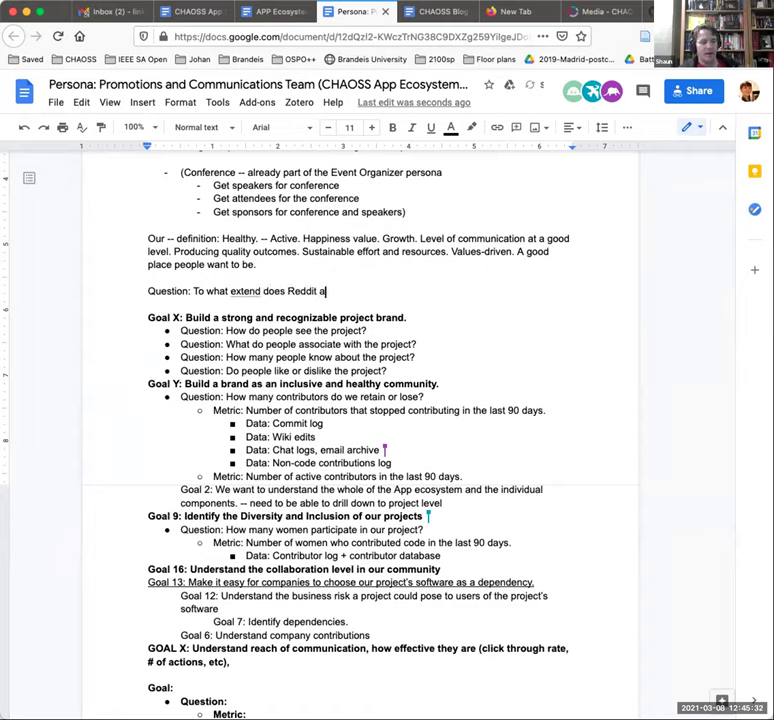
type("mplify negati")
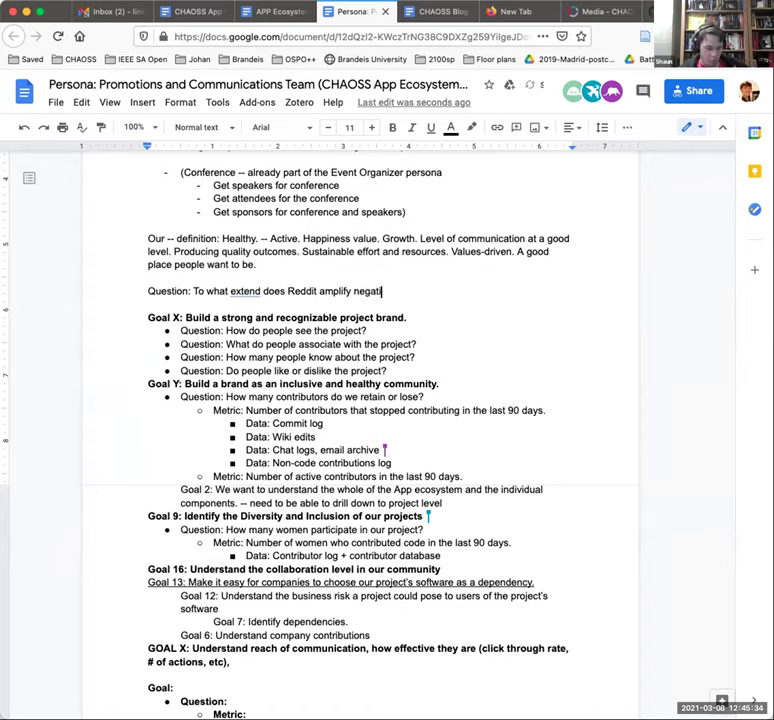
type("ve voices")
key("BackSpace")
key("BackSpace")
type("es beyond what ")
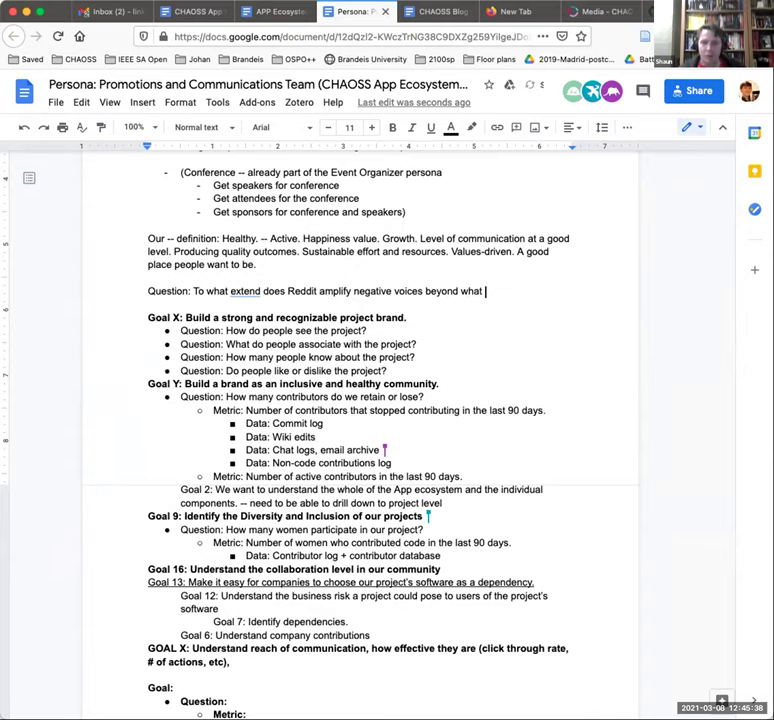
type("metrics show. ")
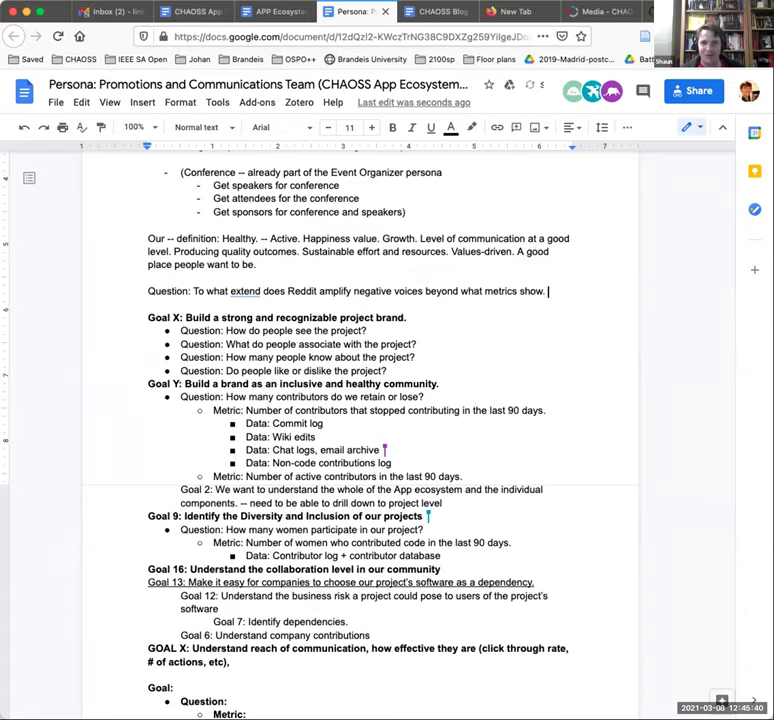
Begin a follow-up sentence with "Reddit" and replace the period ending the Reddit question with a question mark.
type("Reddit")
key("ctrl+Left")
key("ctrl+Left")
key("ctrl+Left")
key("ctrl+Right")
key("Delete")
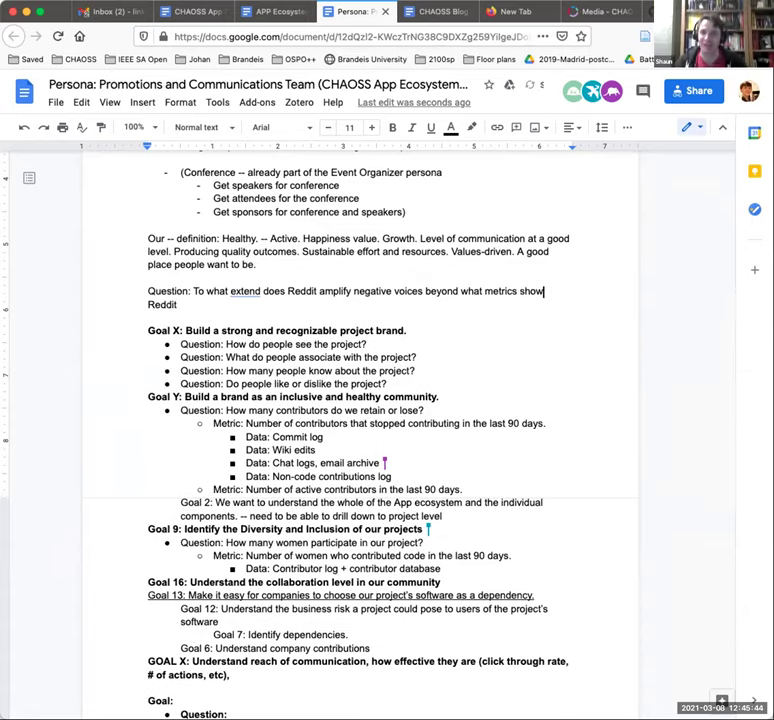
type("?")
key("Down")
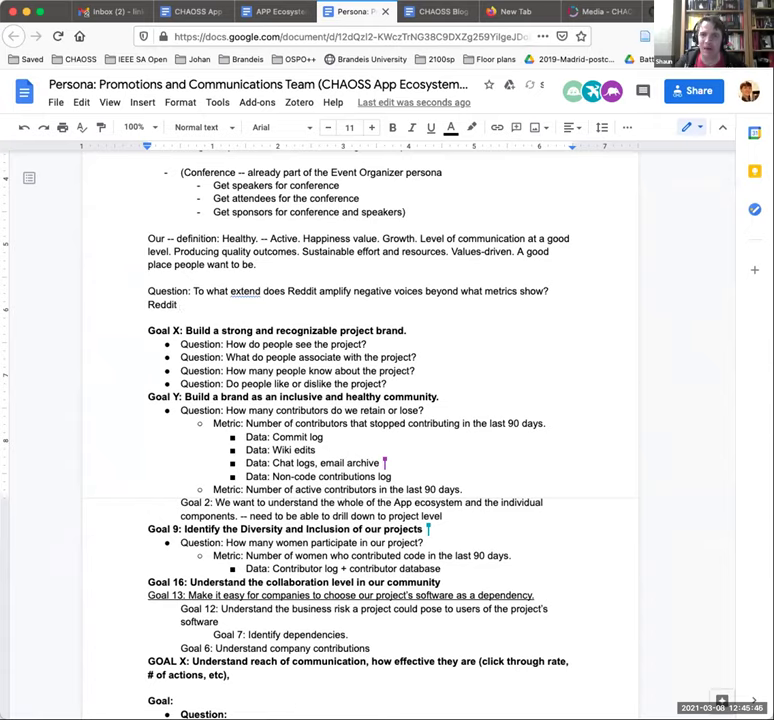
Complete the first sentence after the Reddit question as "Reddit is not an accurate representation of the overall population.".
type("is not an a")
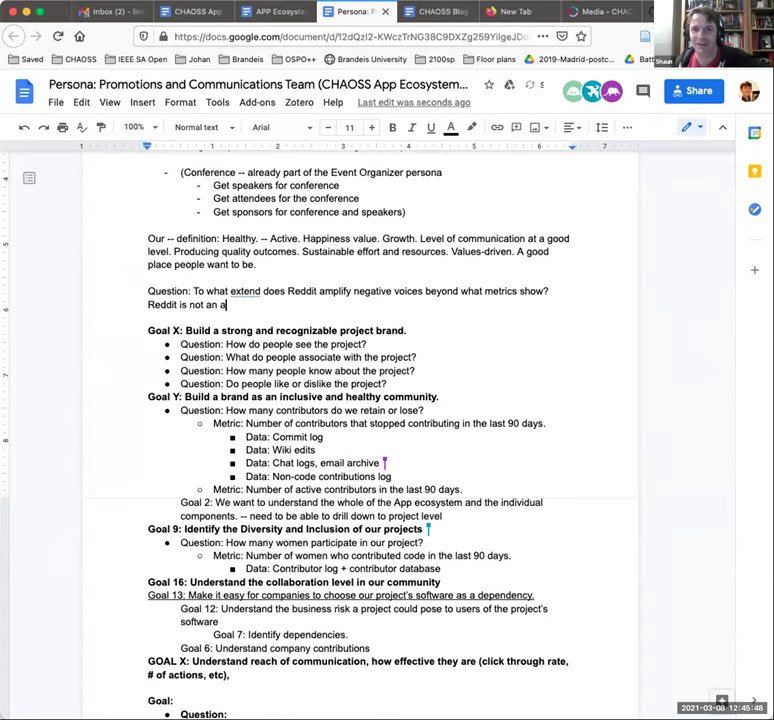
type("ccurate repres")
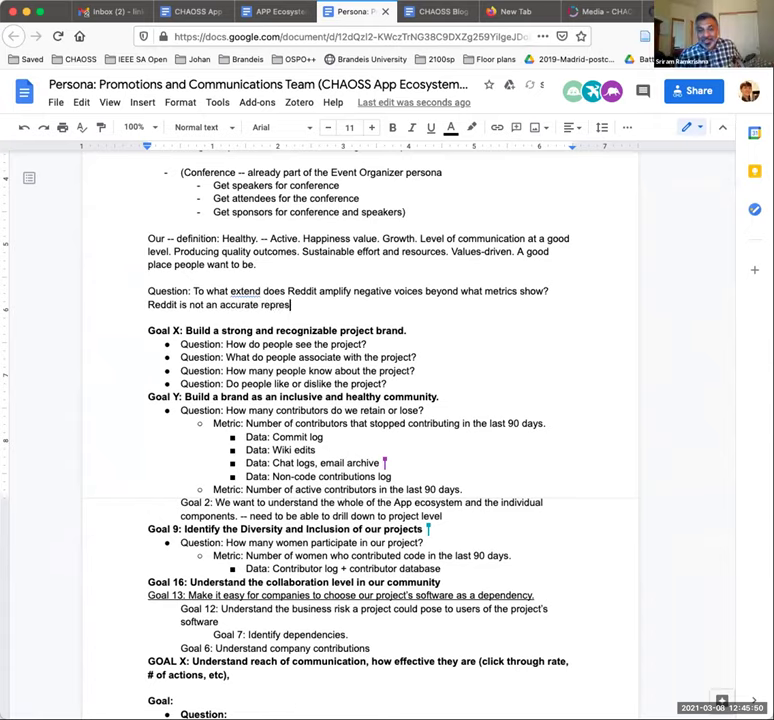
type("entation of ")
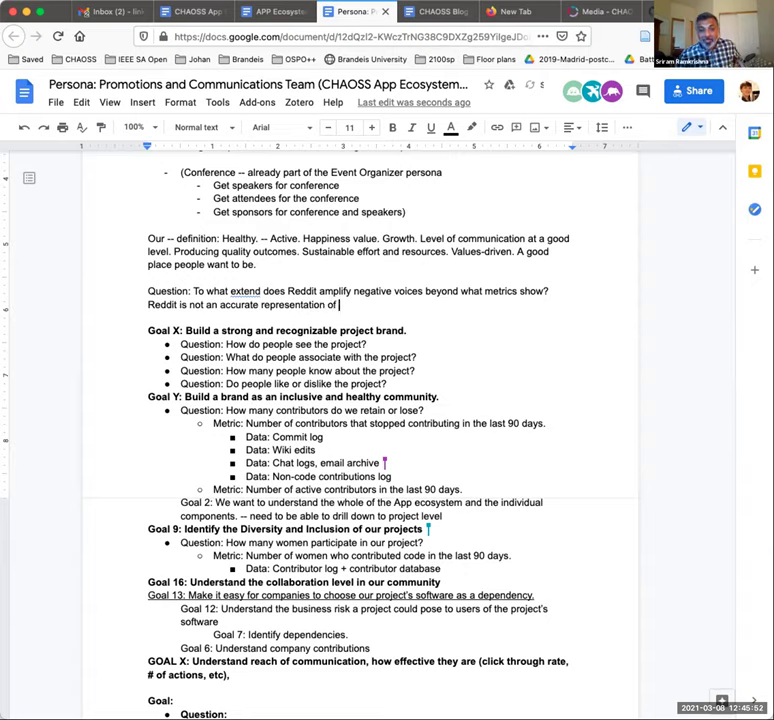
type("the overall po")
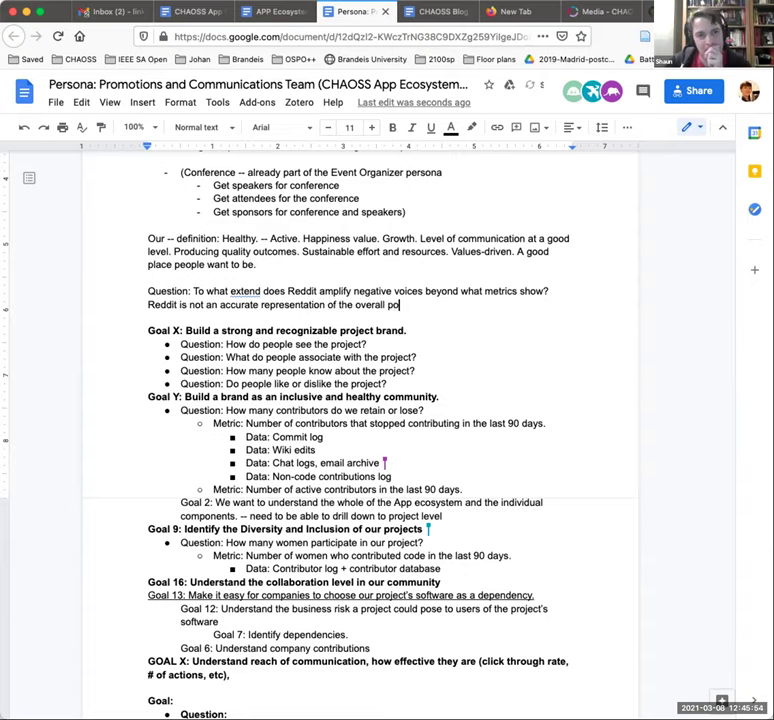
type("pulation. Readin")
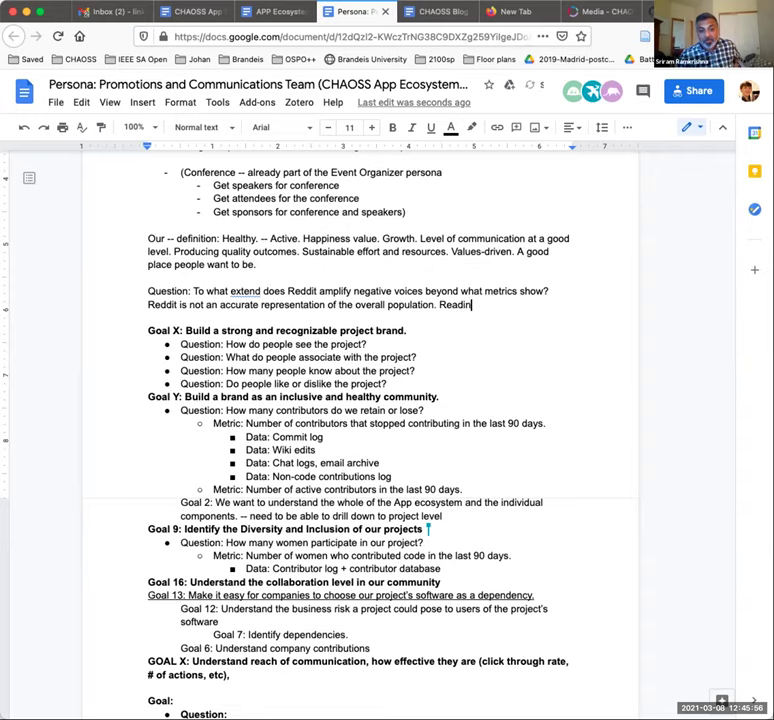
Add the sentence "Reading only Reddit tends to give you a very narrow or negative perspective of a project brand.".
type("g only Re")
type("ddit tends to g")
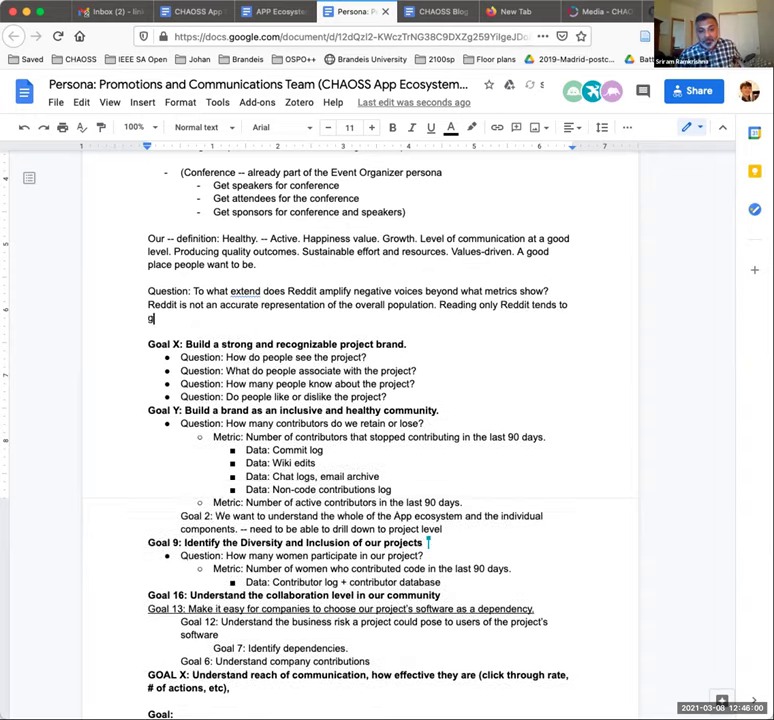
type("ive you a")
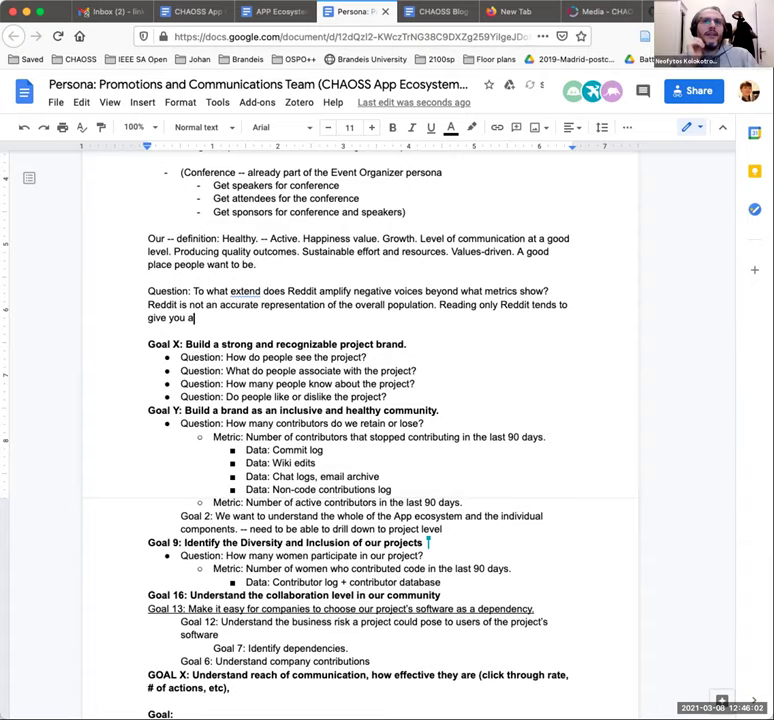
type(" very narro")
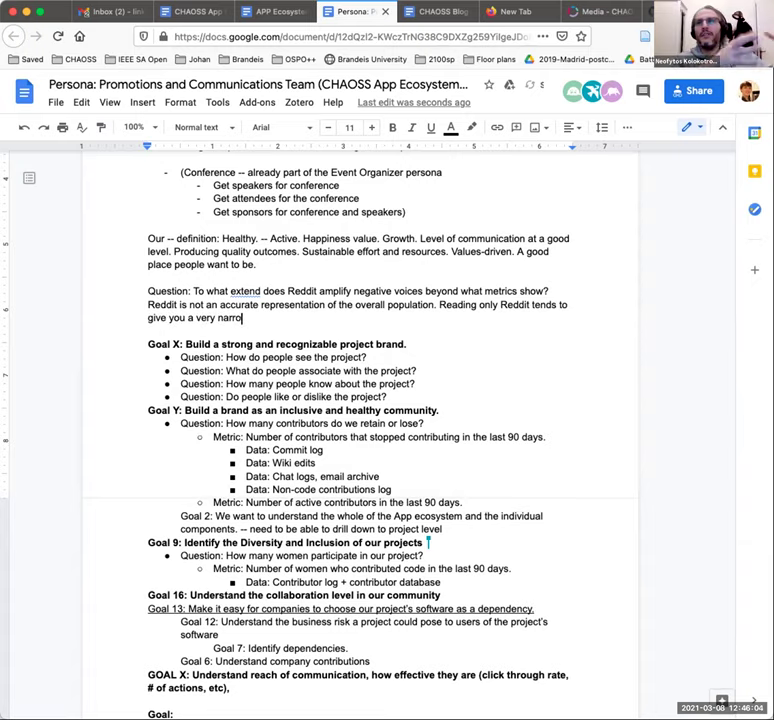
type("w or negative ")
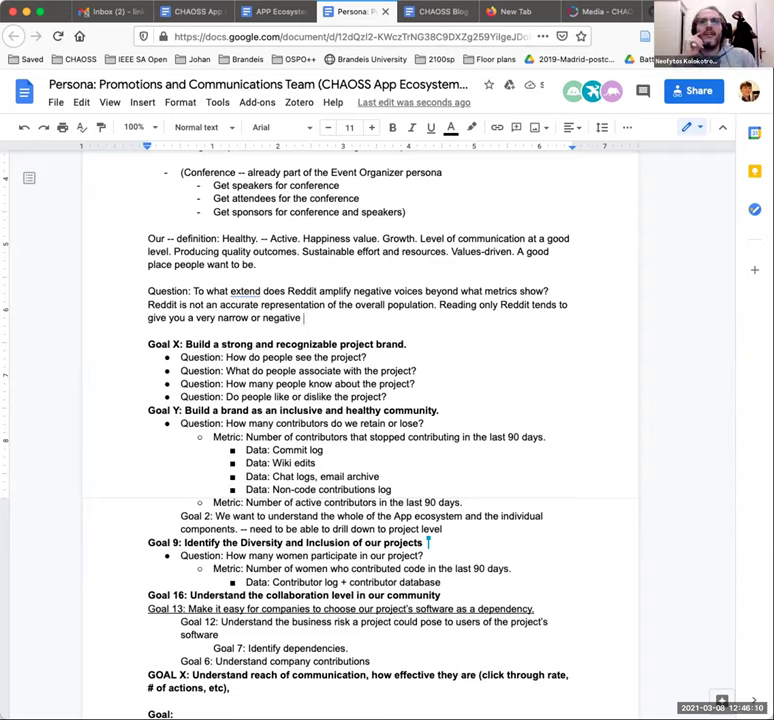
type("perspecti")
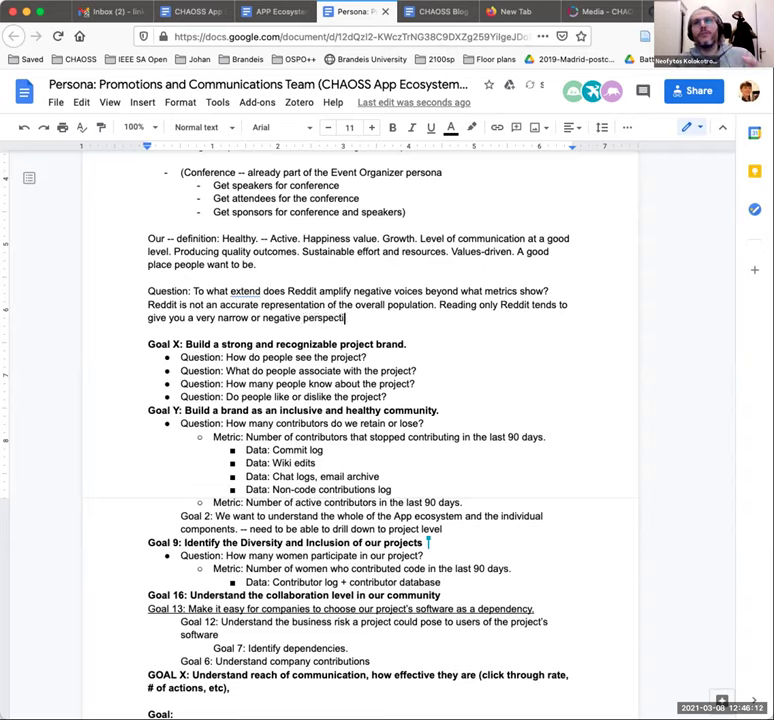
type("ve of a project ")
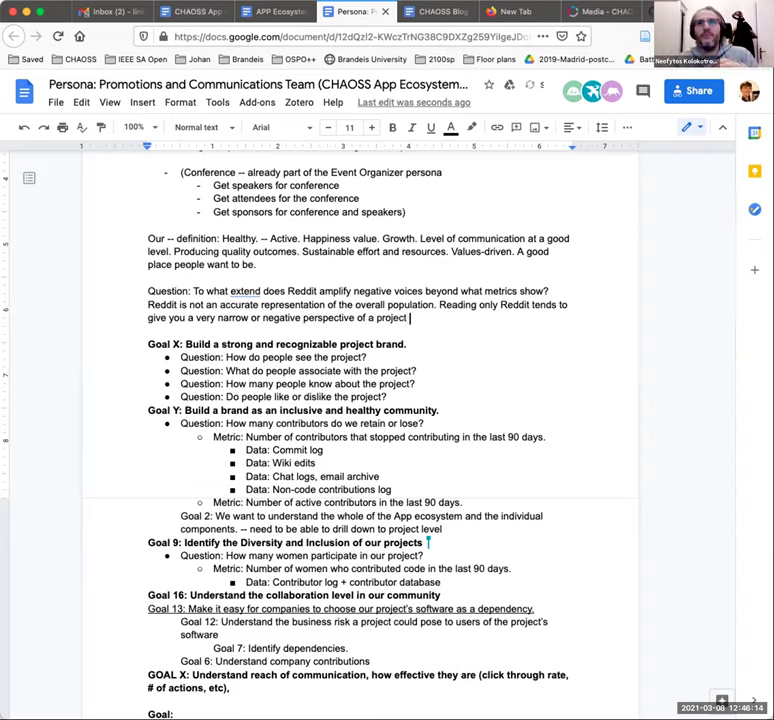
type("brand. Whe")
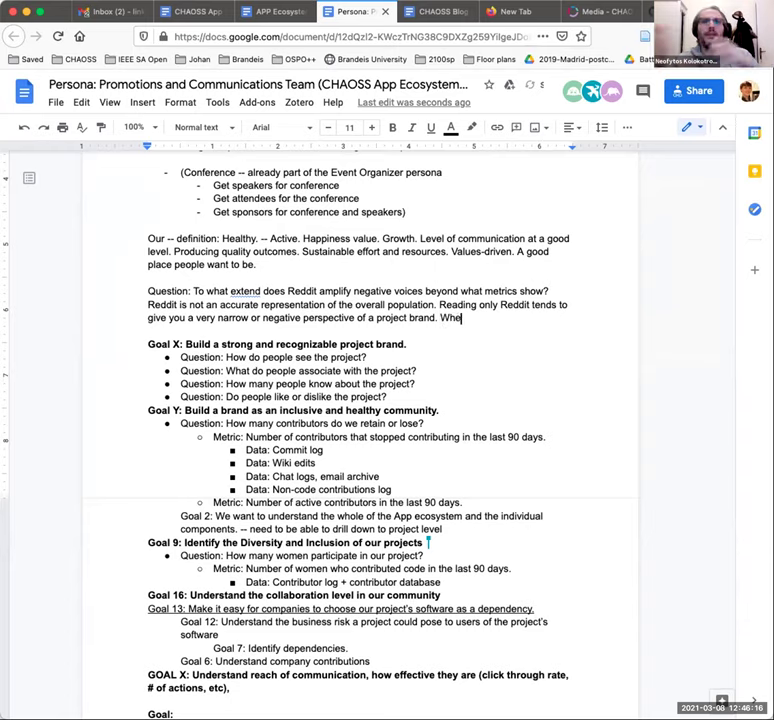
Add the sentence "When it matters or help is needed, then the community steps up and helps much more than would have been expected from reading Reddit.".
type("n it matters")
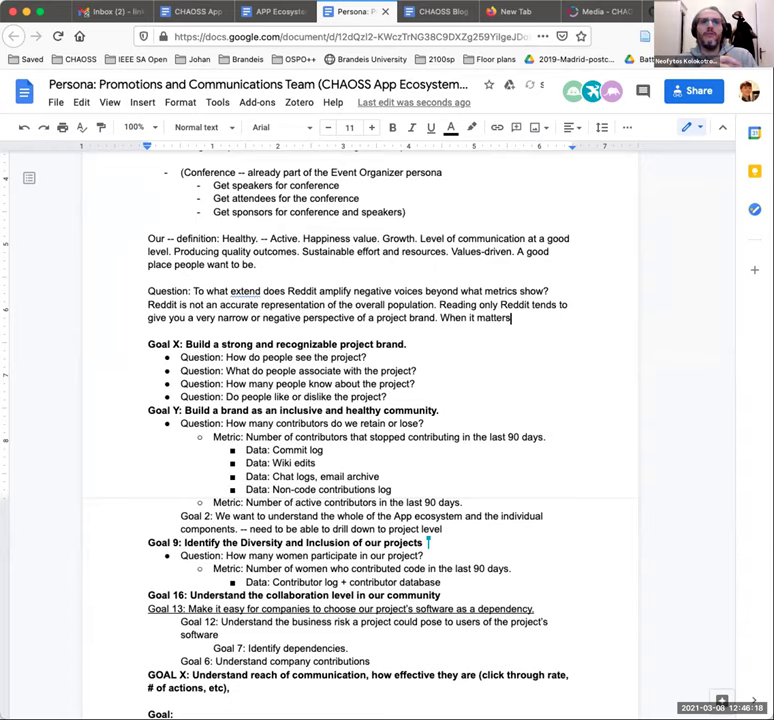
type(" or help is nee")
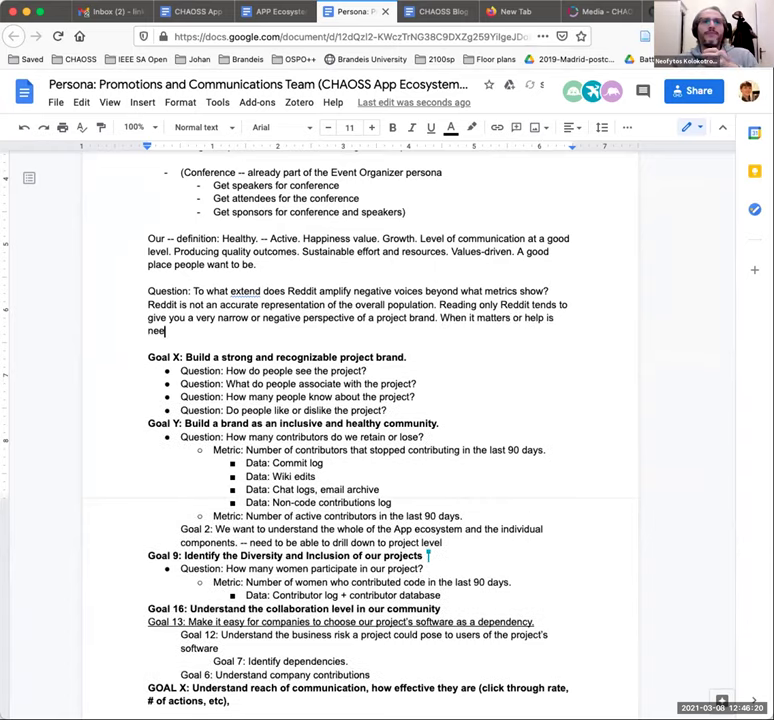
type("ded, then the comm")
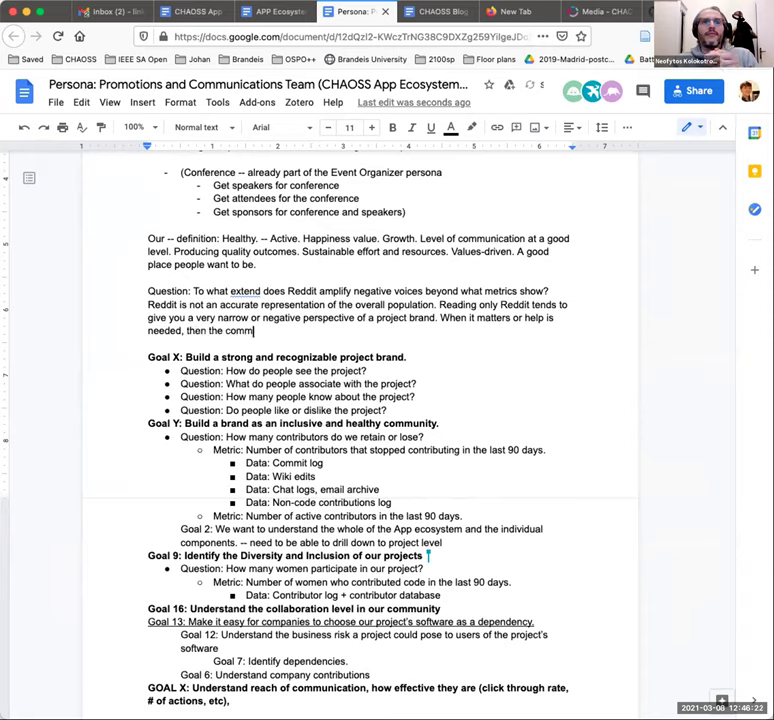
type("unity steps up ")
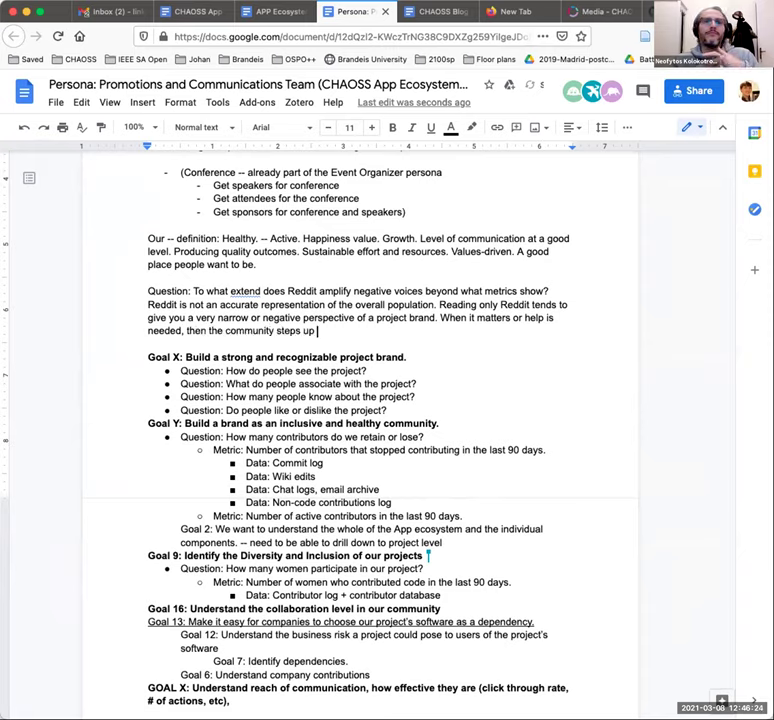
type("and helps much")
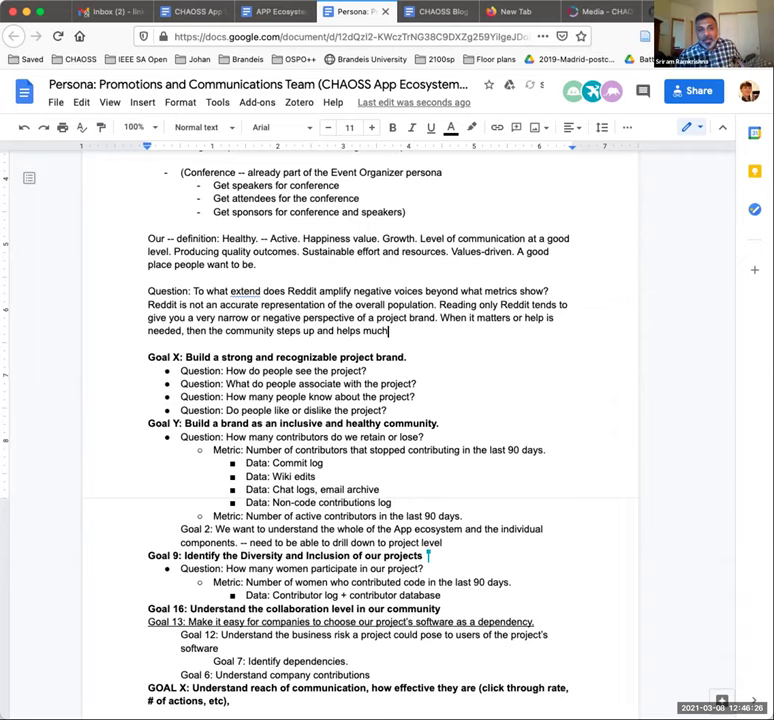
type(" more than wou")
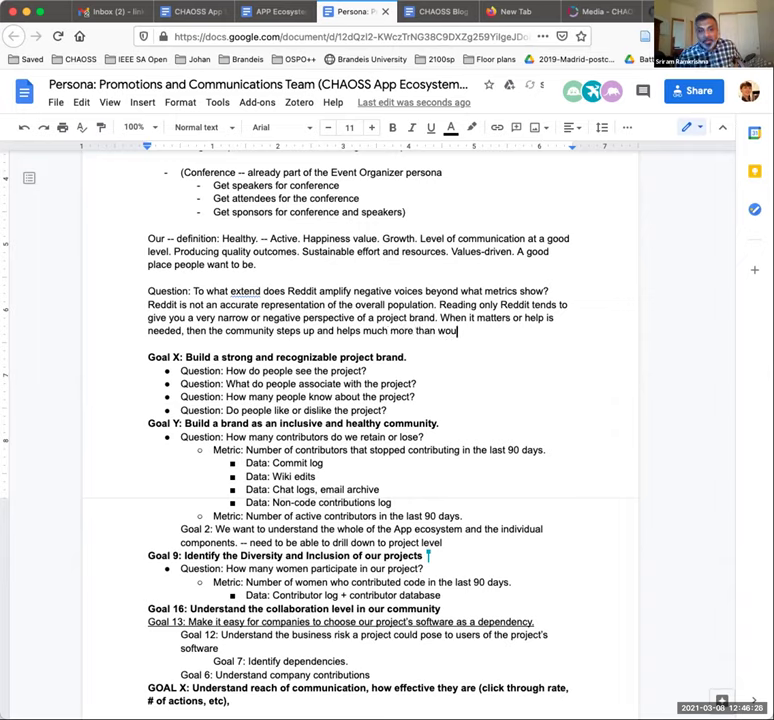
type("ld have been exp")
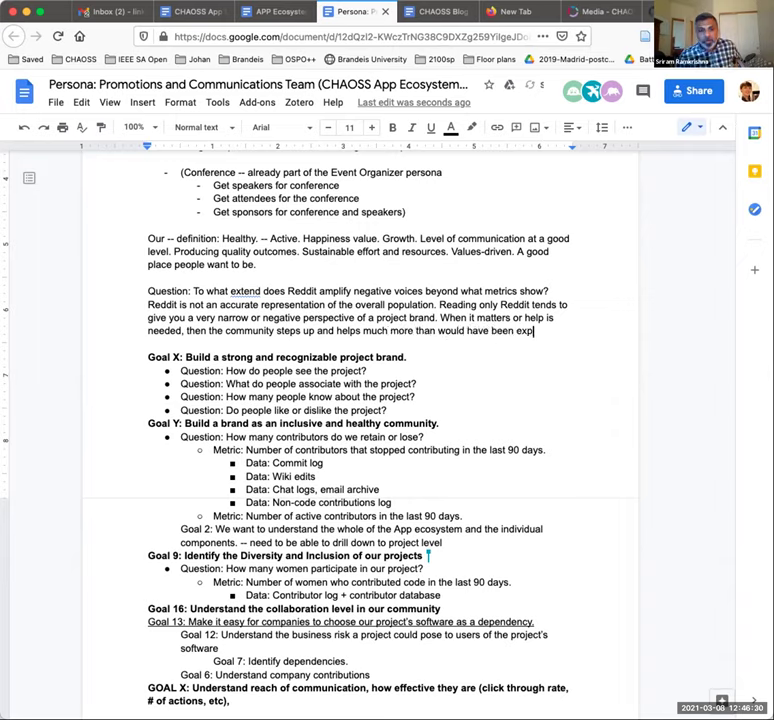
type("ected from ")
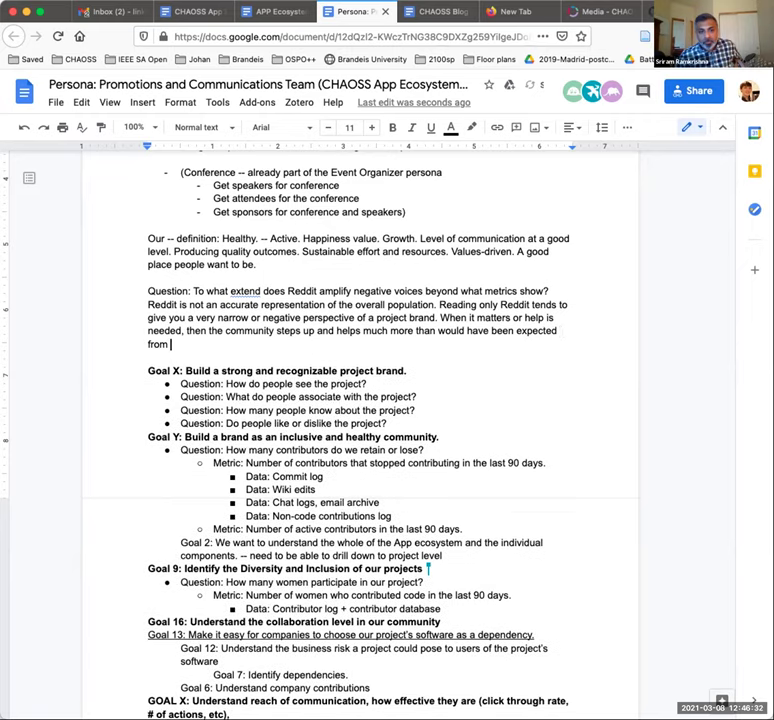
type("reading")
key("BackSpace")
type("ng Reddit. ")
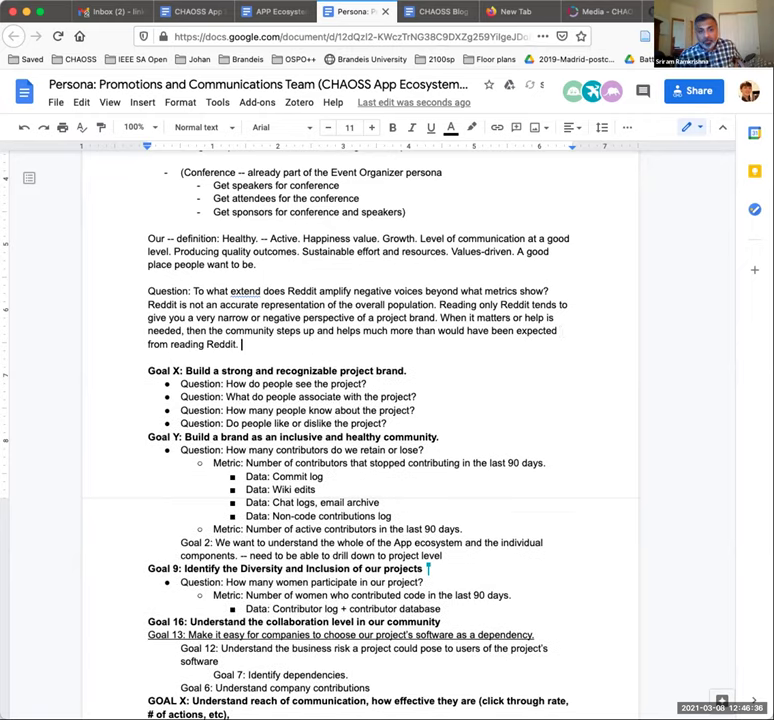
End the Reddit paragraph with the sentence "Online communities have a skew to negative and mis-information.".
type("Online communities have a q")
key("BackSpace")
type("sc")
key("BackSpace")
type("kew to")
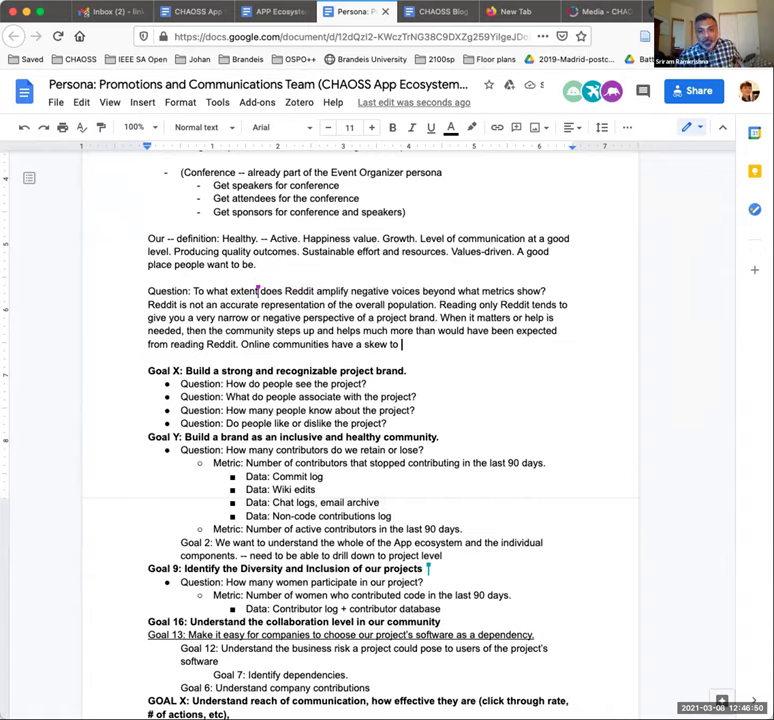
type("negative and mis-information ")
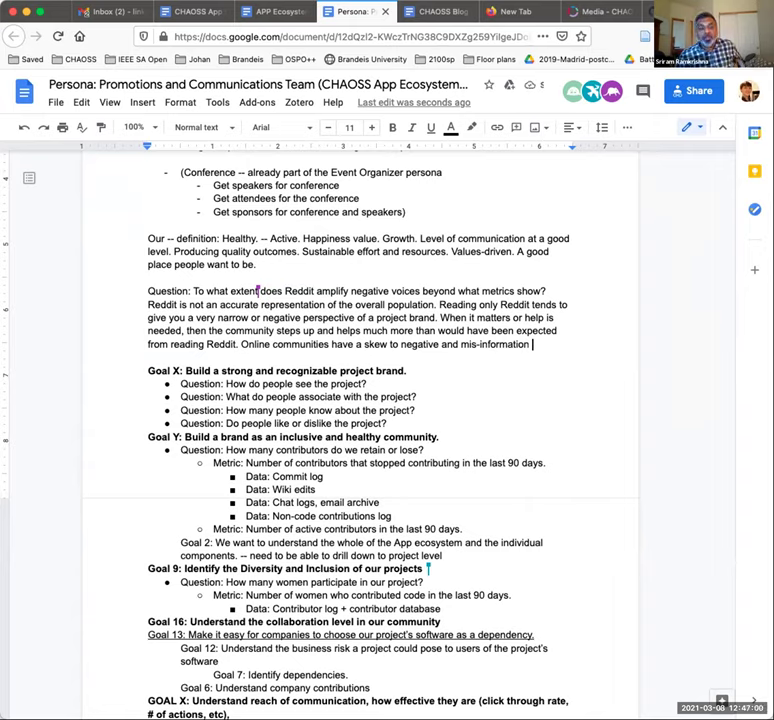
type(".")
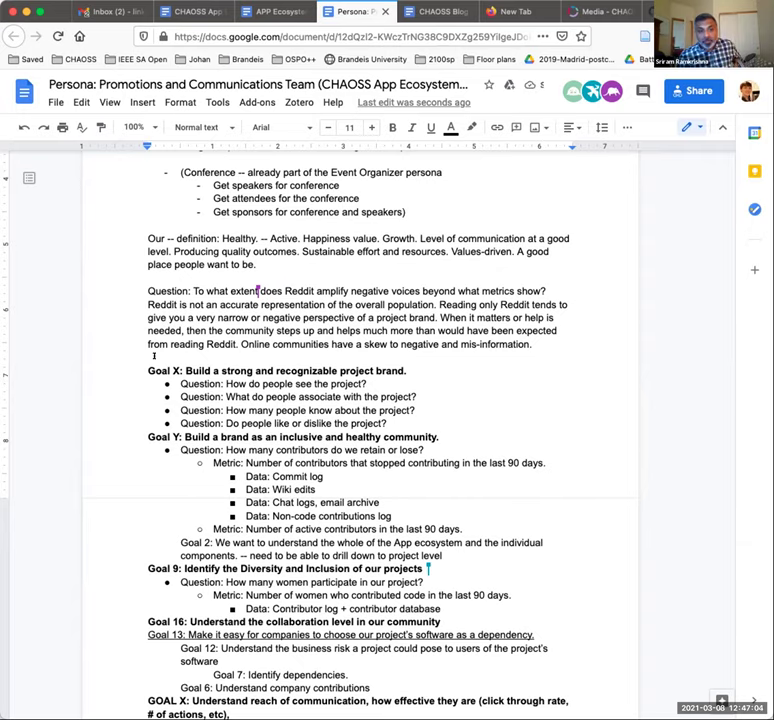
Insert the word "feelings" after "negative" in the sentence about online communities.
left_click(440, 344)
type("feelings")
key("End")
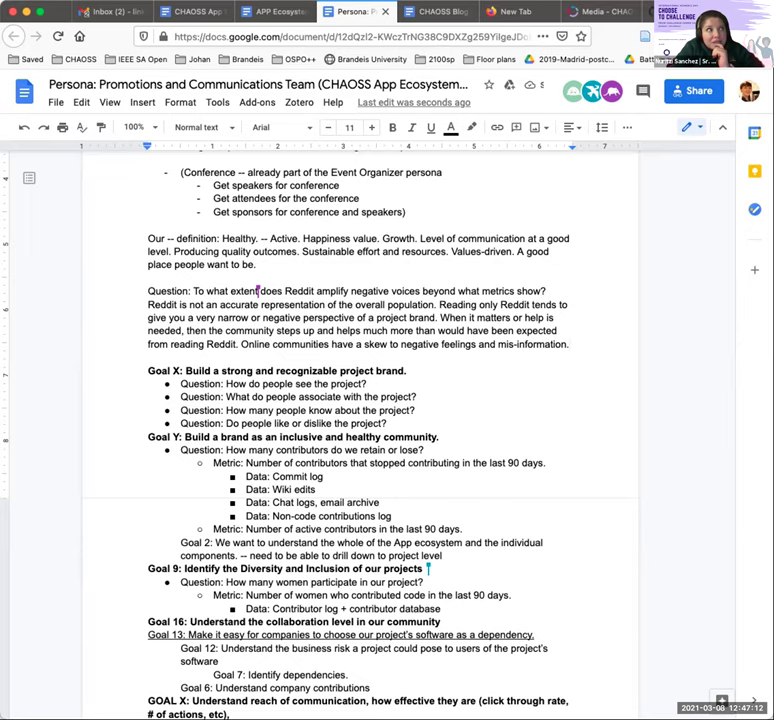
Add a bullet below the Reddit paragraph reading "Question: what channels are most important to us?" with an empty bullet after it.
key("Return")
key("ctrl+shift+8")
type("Question: what channels are most important to us?")
key("Return")
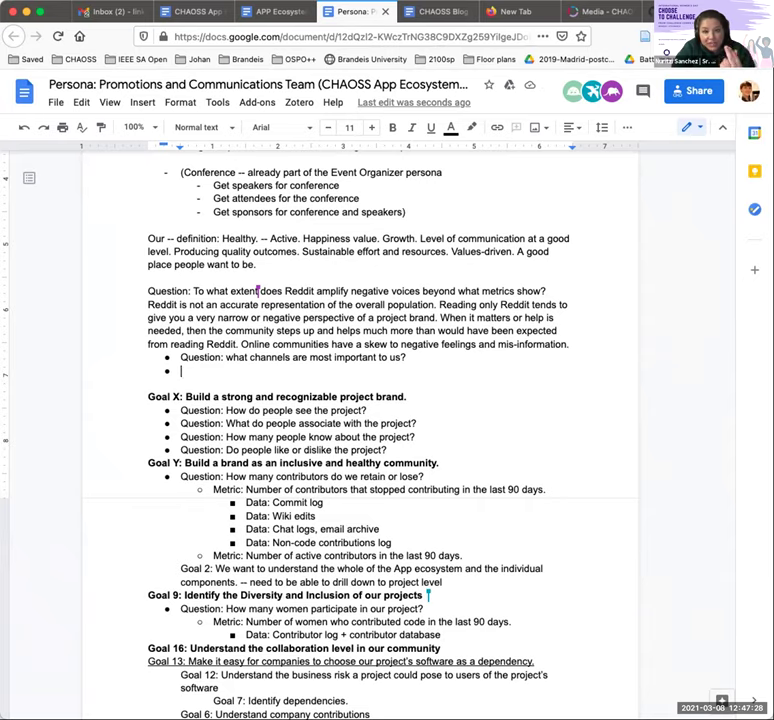
Append the note "-- Not instagram, likely. Maybe twitter?" to the question about the most important channels.
key("Left")
type("-- N")
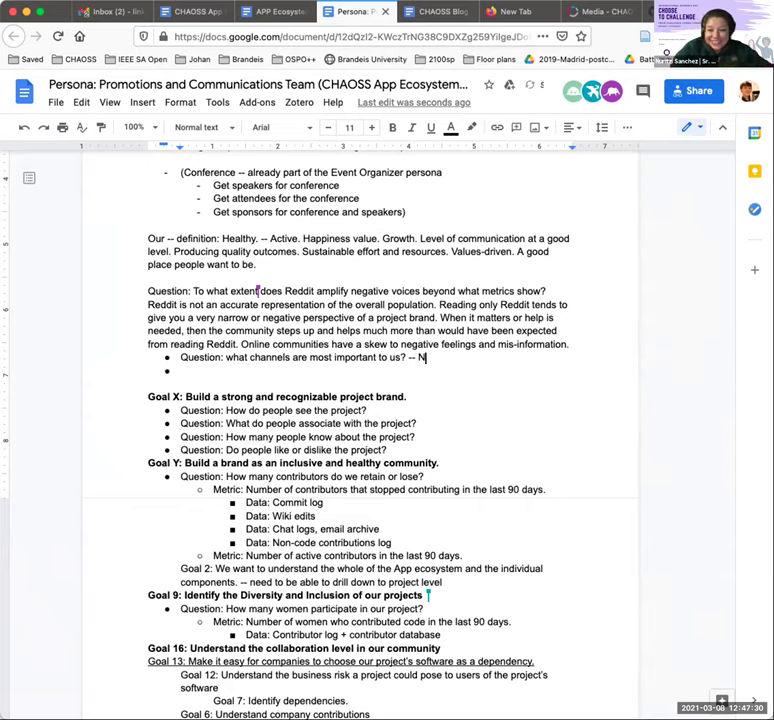
type("ot instagrm")
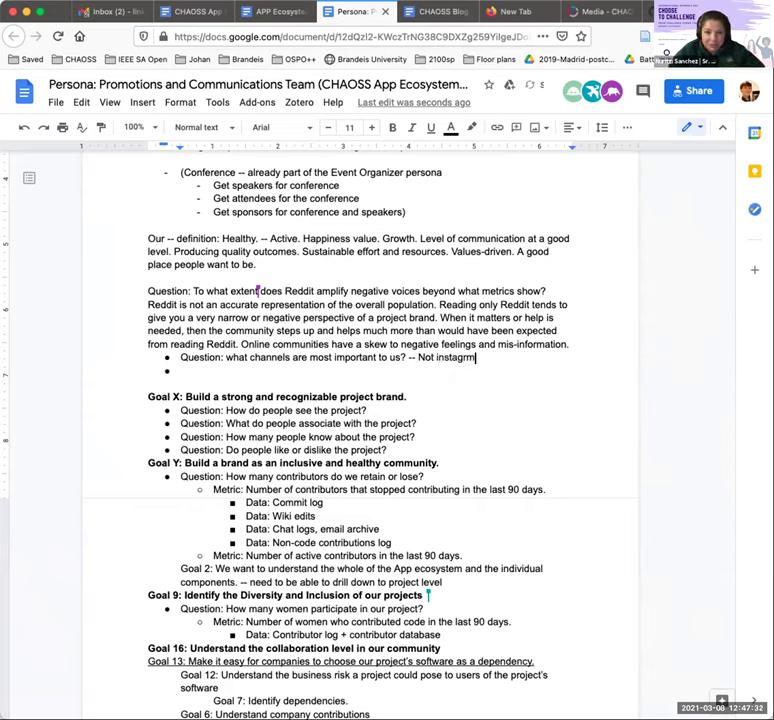
key("BackSpace")
key("BackSpace")
type("am, liekl")
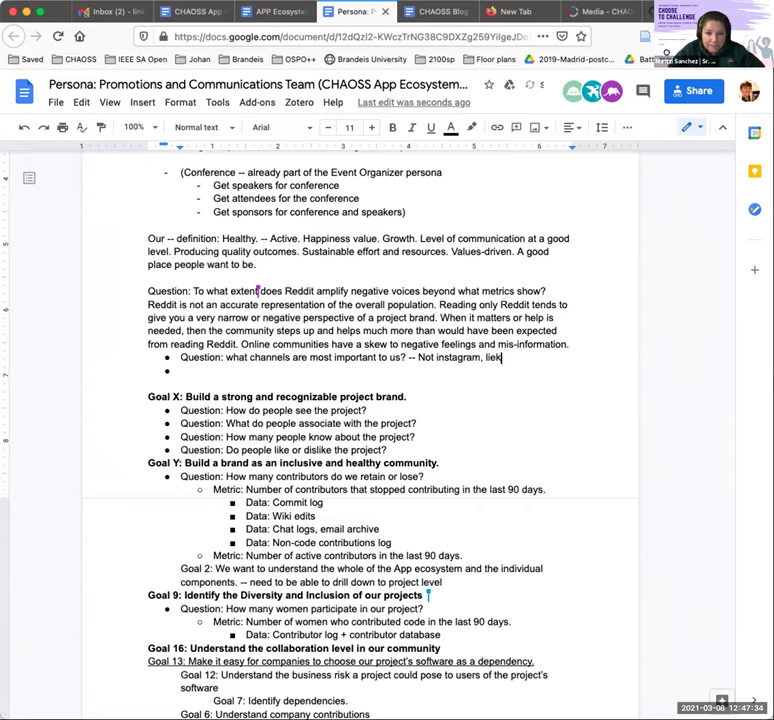
key("BackSpace")
key("BackSpace")
key("BackSpace")
type("kely. ")
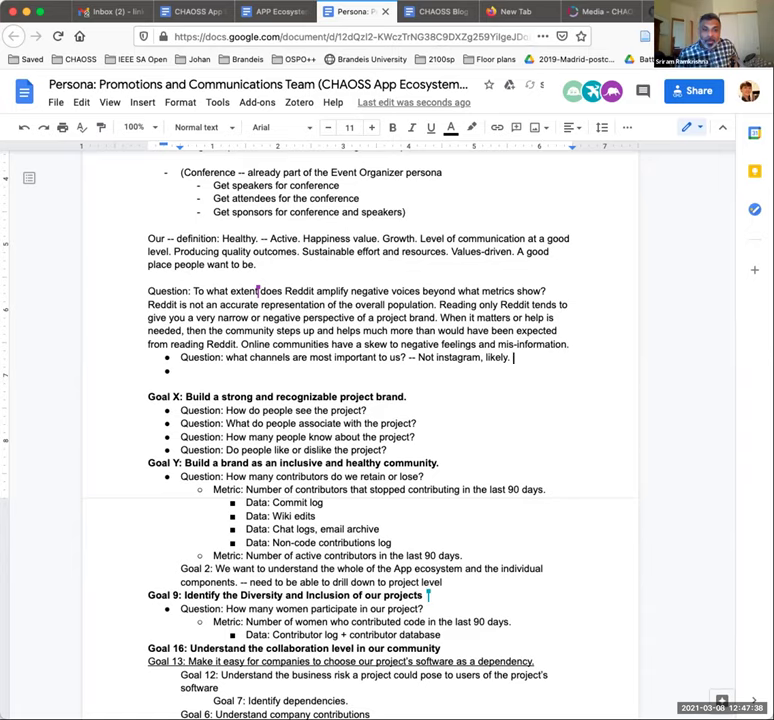
type("Maybe twitt")
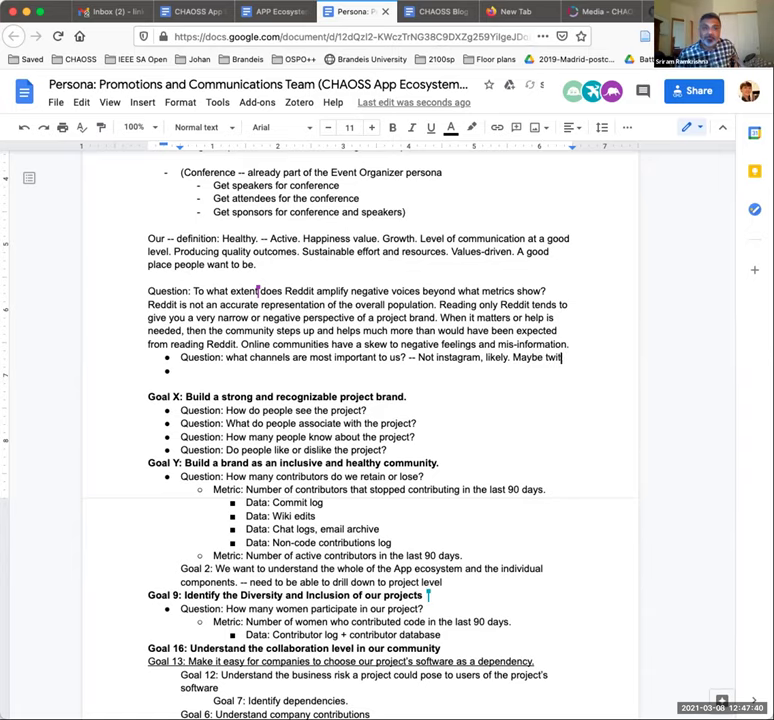
type("er?")
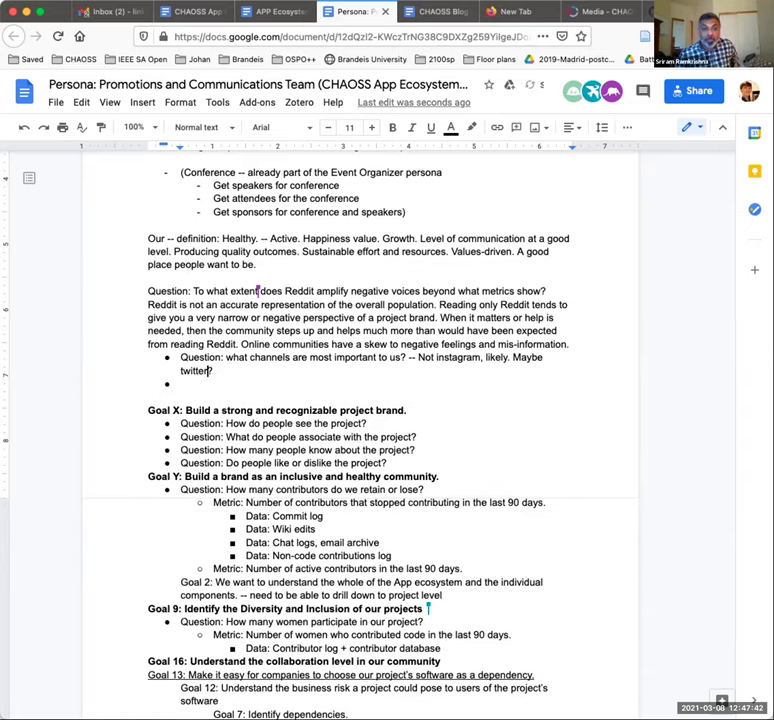
Capitalize "Twitter" and "Instagram" in the note on the channels question.
double_click(197, 371)
type("Twitter")
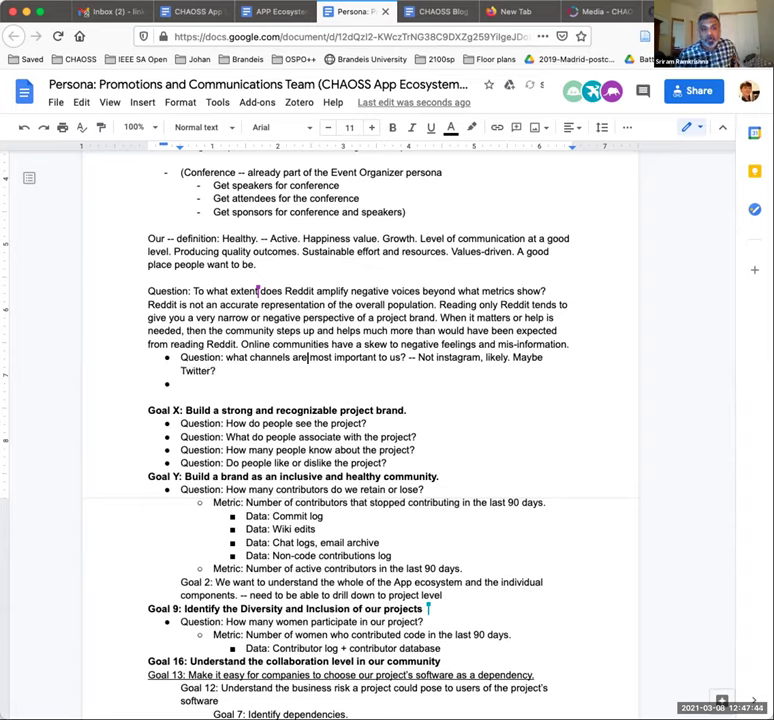
double_click(450, 357)
type("Instagram")
left_click(216, 371)
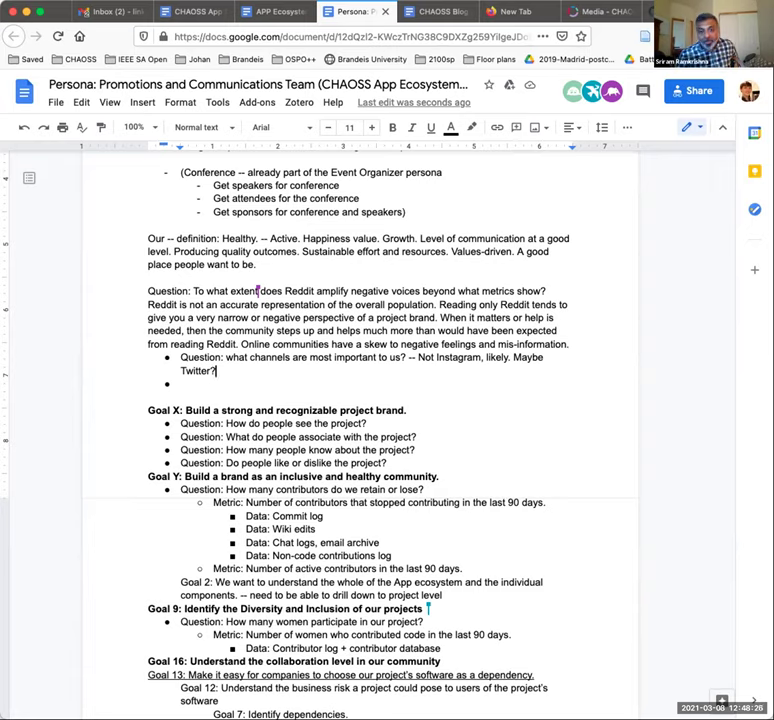
Turn the explanatory Reddit paragraph into an indented bullet beneath its question, at the same level as the channels bullet.
left_click(438, 291)
left_click(148, 304)
key("ctrl+shift+8")
key("BackSpace")
key("Tab")
key("Down")
key("Down")
key("Down")
key("Down")
key("Down")
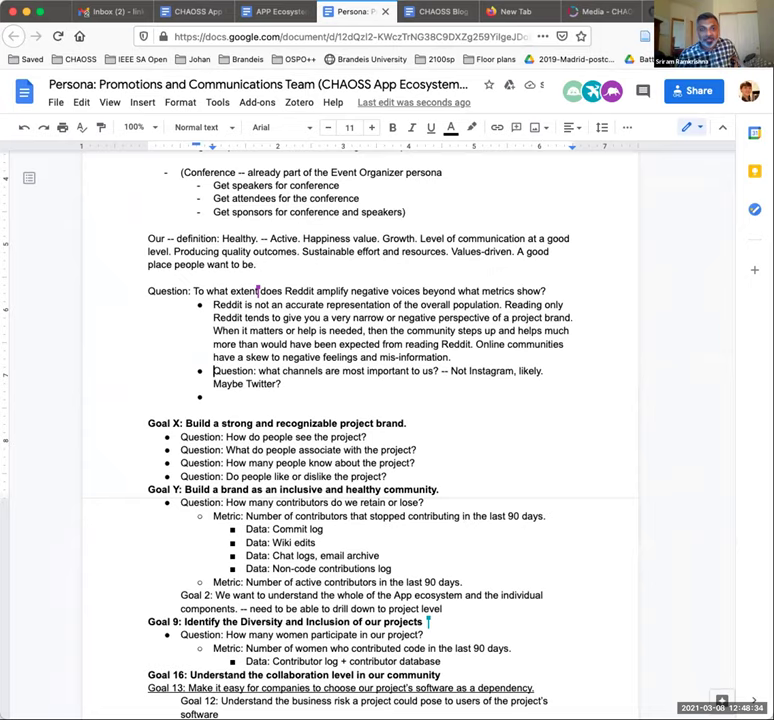
Nest the question about the most important channels under the Reddit explanation, and move the Reddit bullet out one level.
key("Tab")
key("Up")
key("Up")
key("Up")
key("Up")
key("Up")
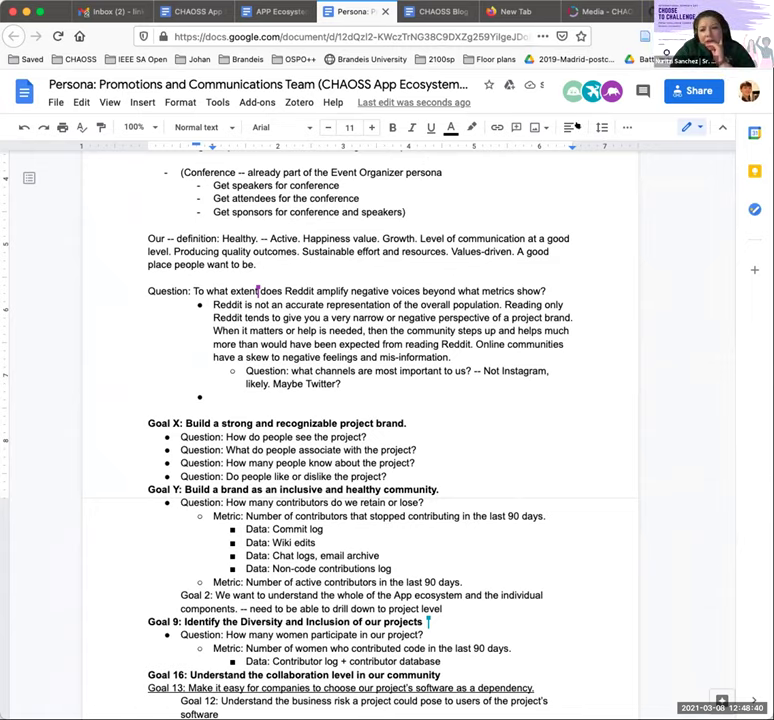
left_click(627, 127)
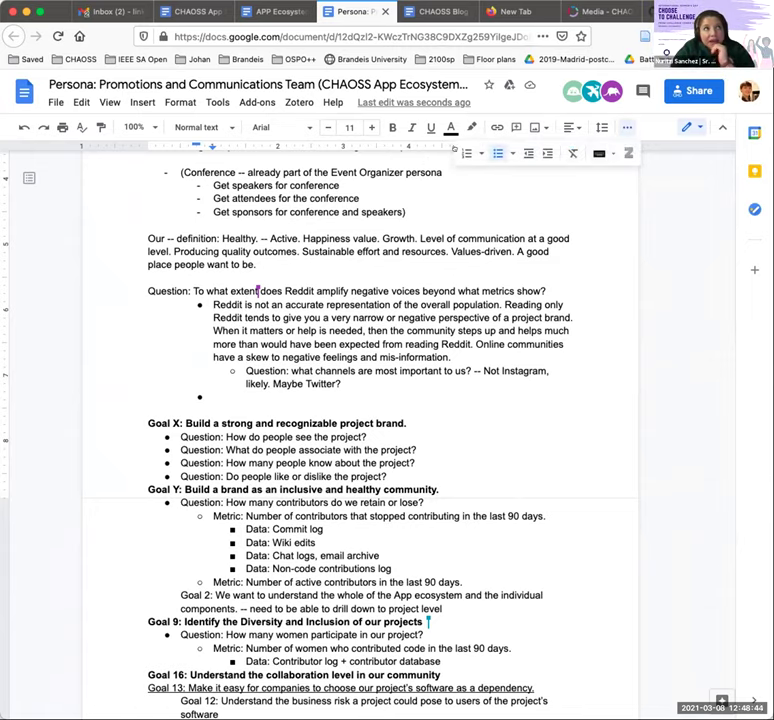
key("shift+Tab")
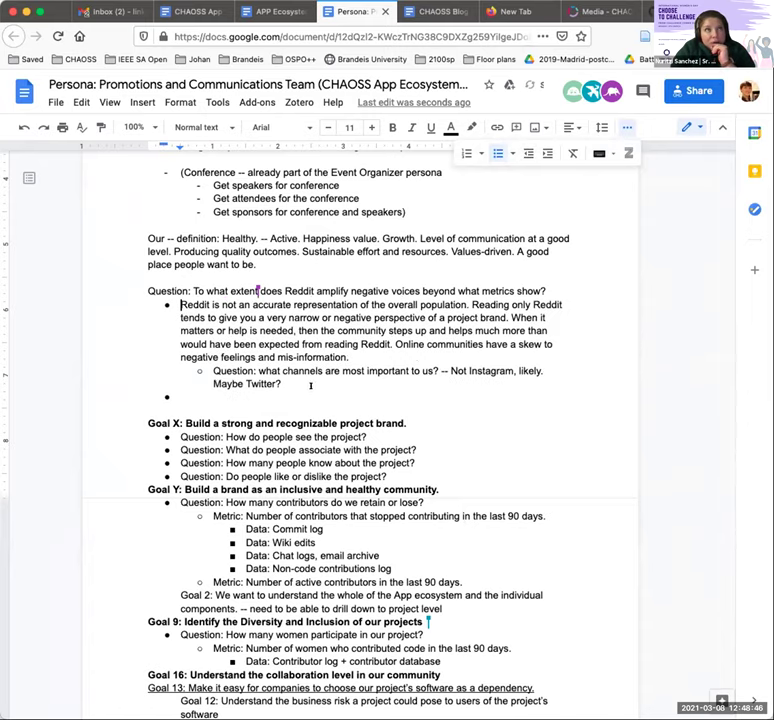
Add a sub-bullet below the channels question reading "How do measure our sentiment on a variety of different channels. How do we collect data from those channels?".
left_click(308, 384)
key("Down")
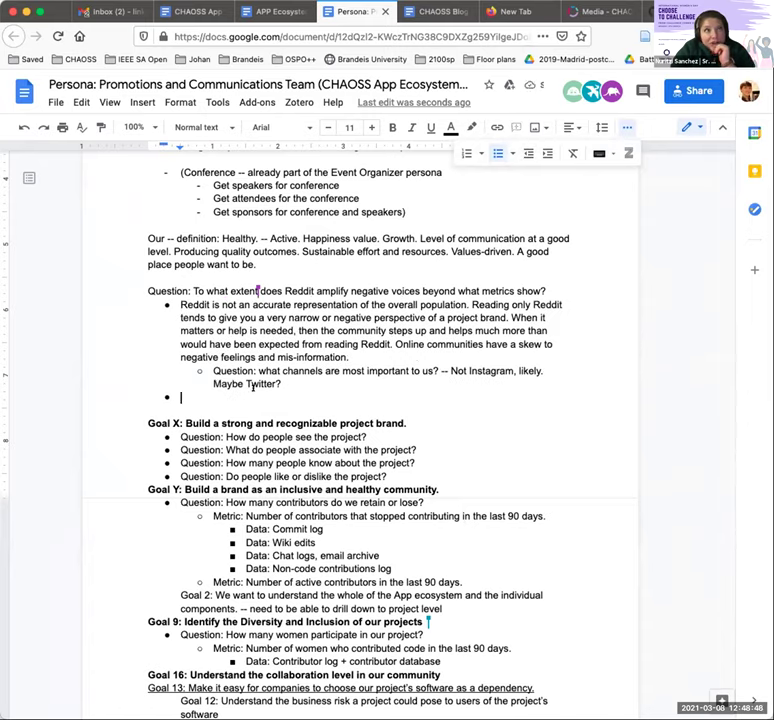
key("Tab")
type("How do ")
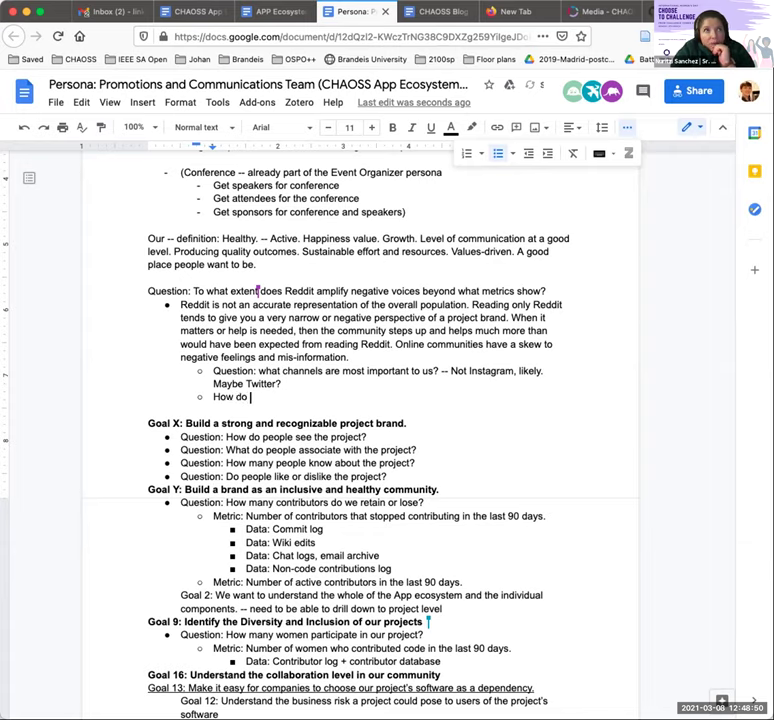
type("measure our senti")
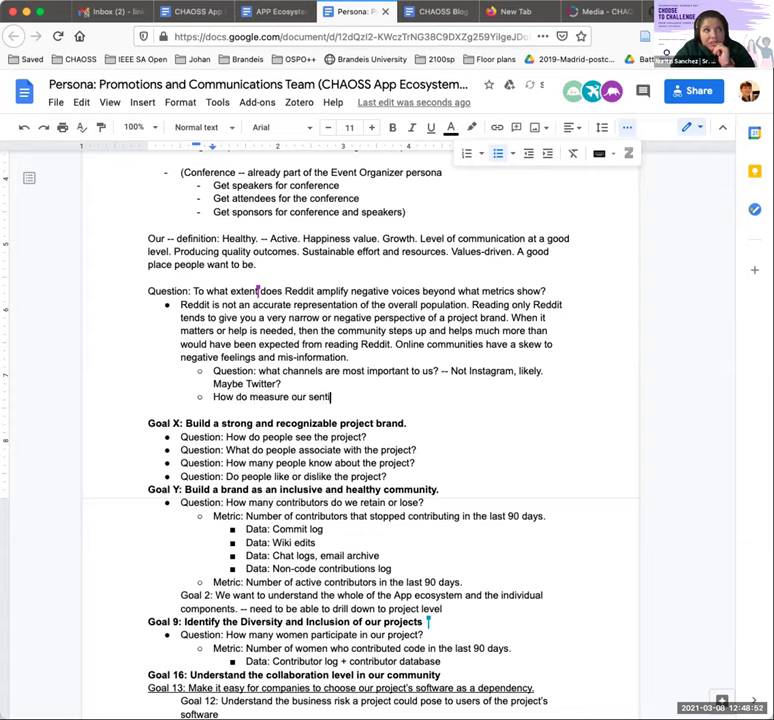
type("ment on a variety ")
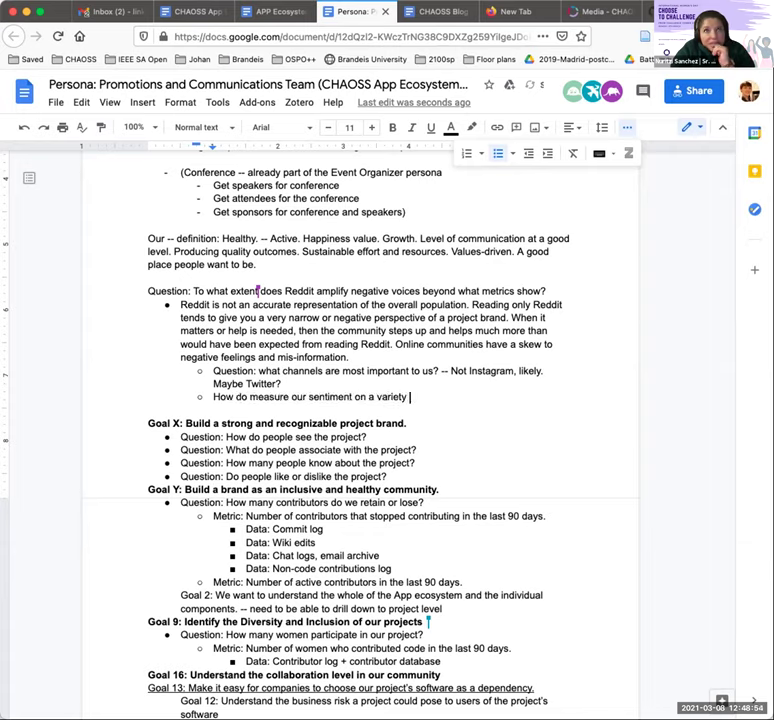
type("of different chann")
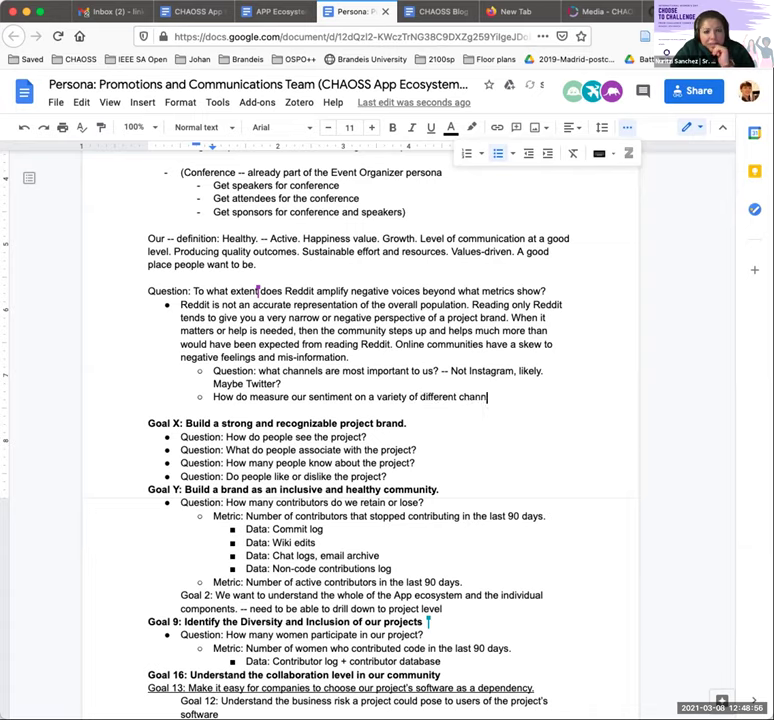
type("els. How do we ")
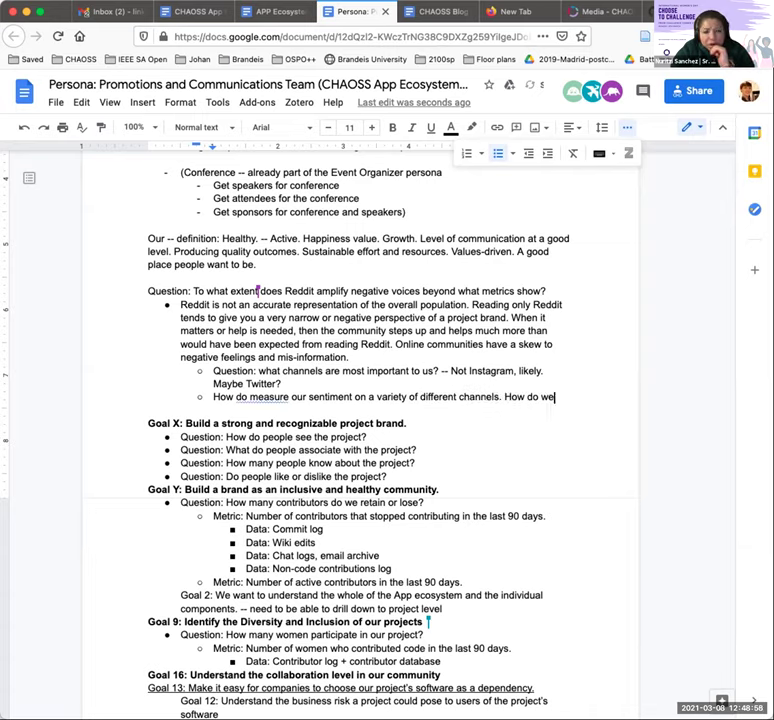
type("collect data")
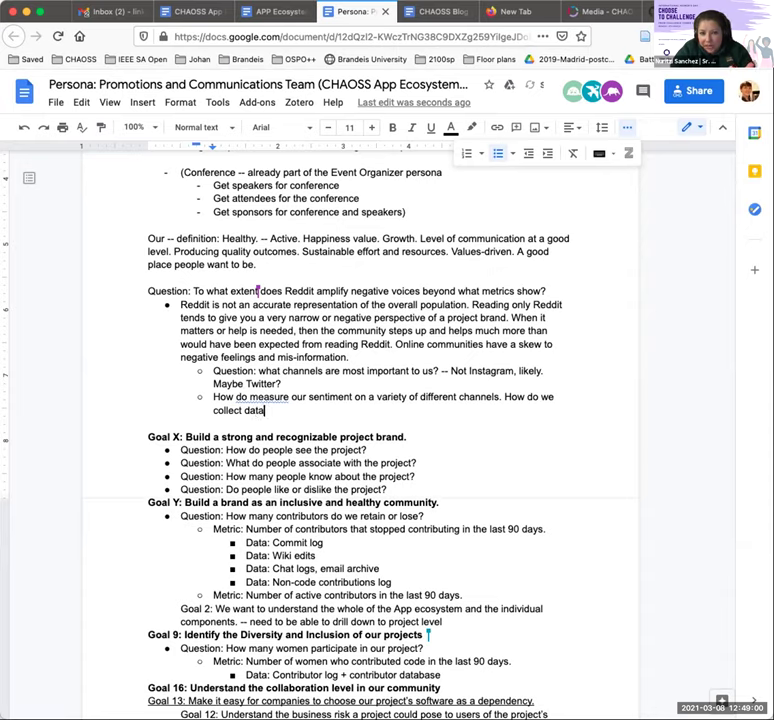
type(" from those chann")
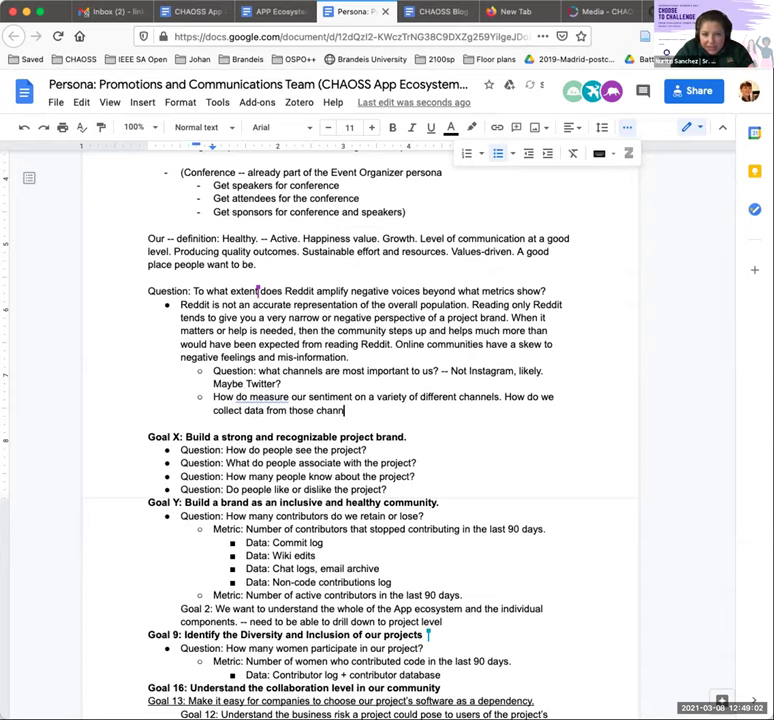
type("els?")
Replace the period after "different channels" with a question mark and start a new bullet beneath the sentiment question.
left_click(457, 397)
key("BackSpace")
type("?")
left_click(362, 410)
key("Return")
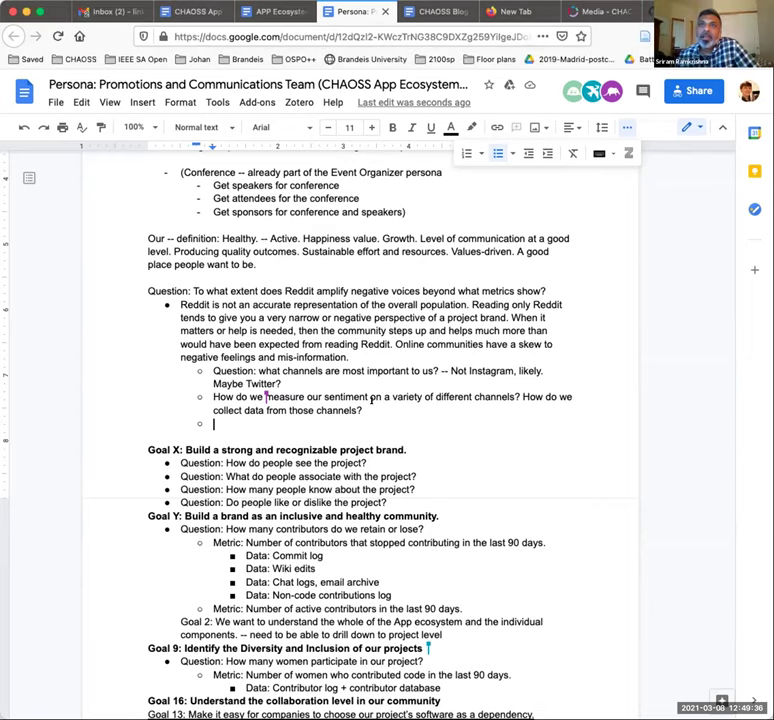
key("Return")
key("Tab")
type("CHAOSS metric: Social Listening --")
type("https://podcast.chaoss.community/2")
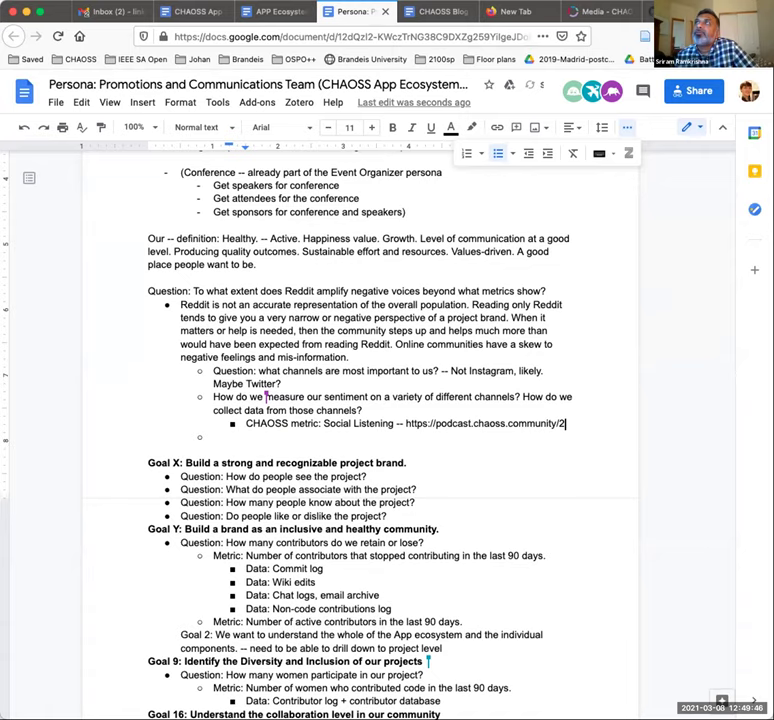
Insert "(was: Social Currency Metric System)" after "Social Listening" in the CHAOSS metric bullet.
mouse_move(566, 423)
left_mouse_down()
mouse_move(246, 423)
mouse_move(562, 423)
left_mouse_up()
key("Left")
key("Left")
key("Left")
key("Left")
key("Left")
key("Left")
key("Left")
key("Left")
key("Left")
key("Left")
key("Left")
key("Left")
key("Left")
key("Left")
key("Left")
key("Left")
key("Left")
key("Left")
key("Left")
key("Left")
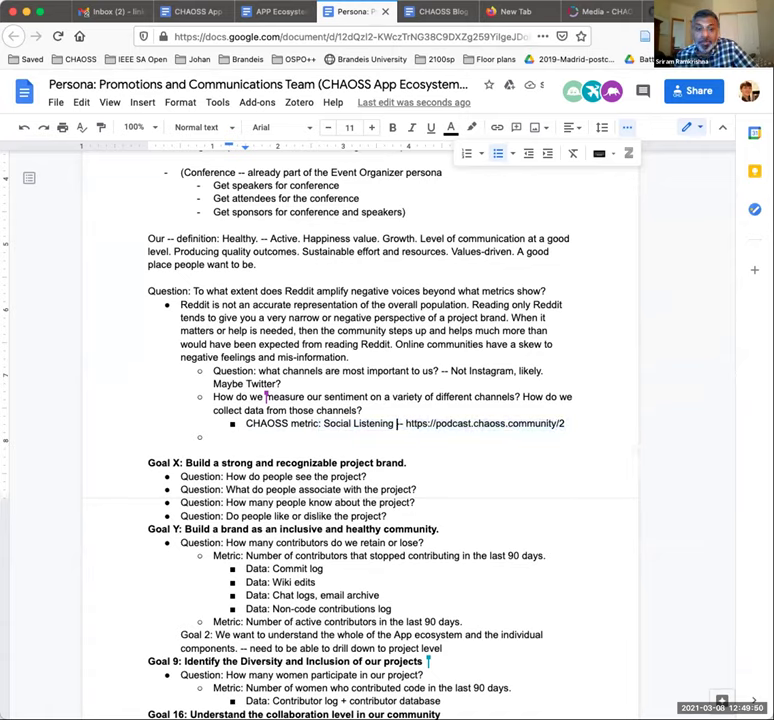
type("(was: ")
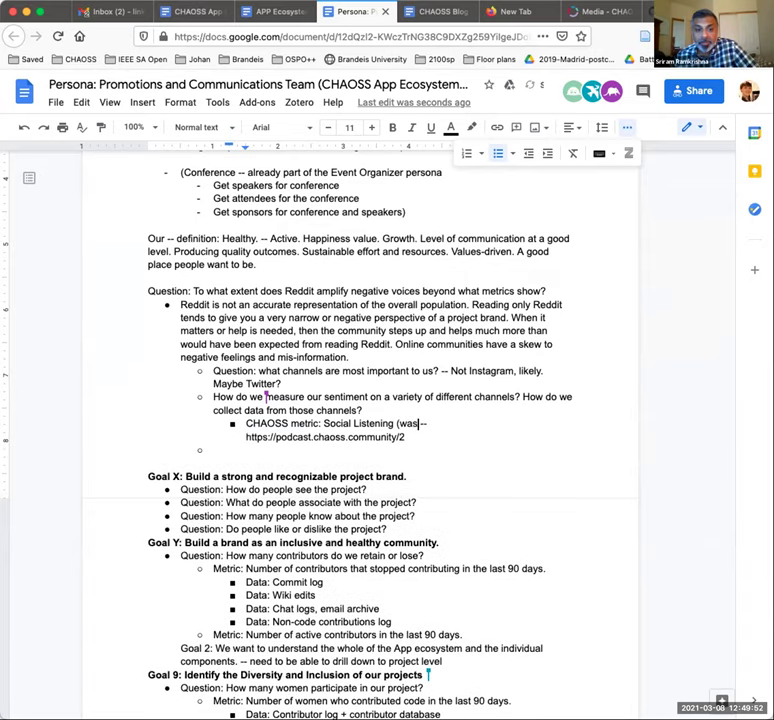
type("social")
key("BackSpace")
key("BackSpace")
key("BackSpace")
key("BackSpace")
key("BackSpace")
key("BackSpace")
type("Social Currency")
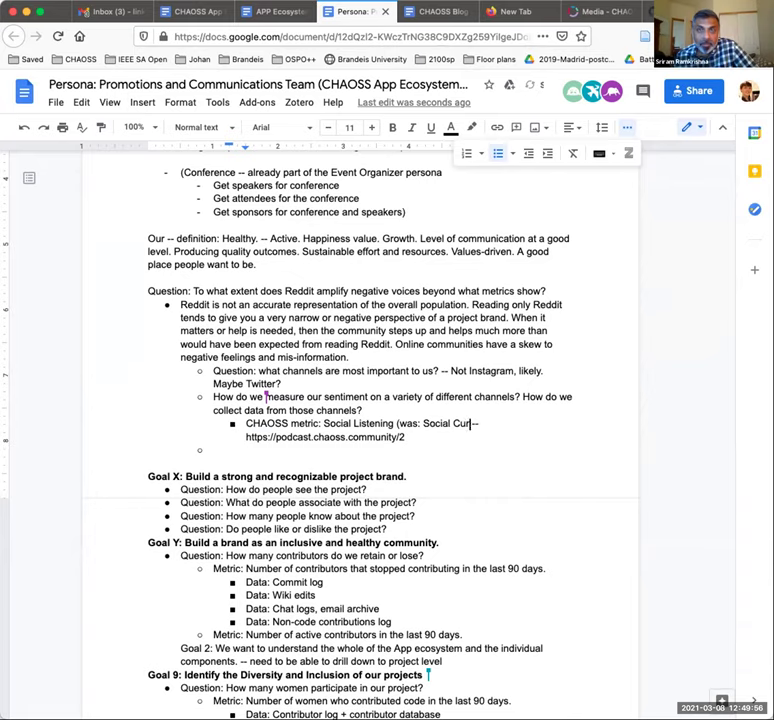
type(" Metric System")
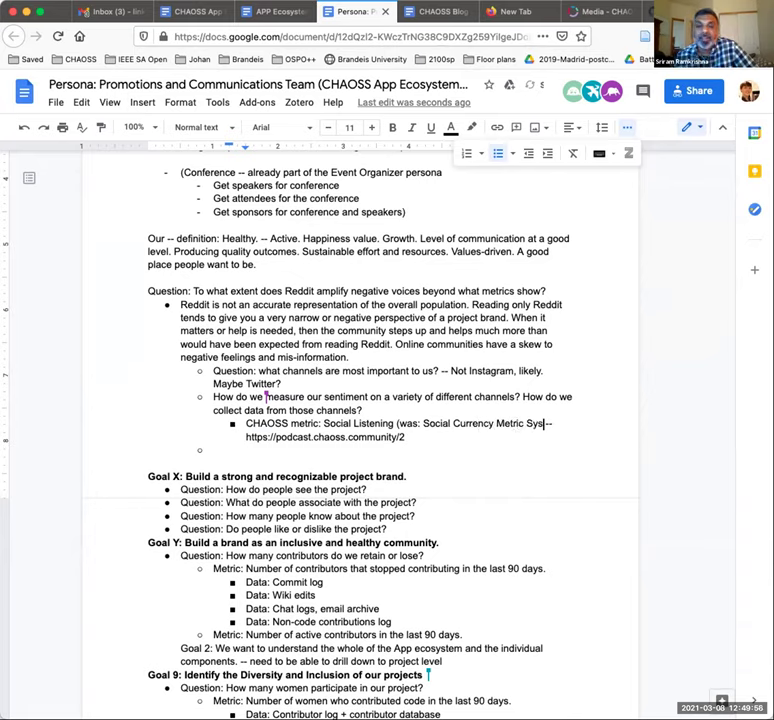
type(")")
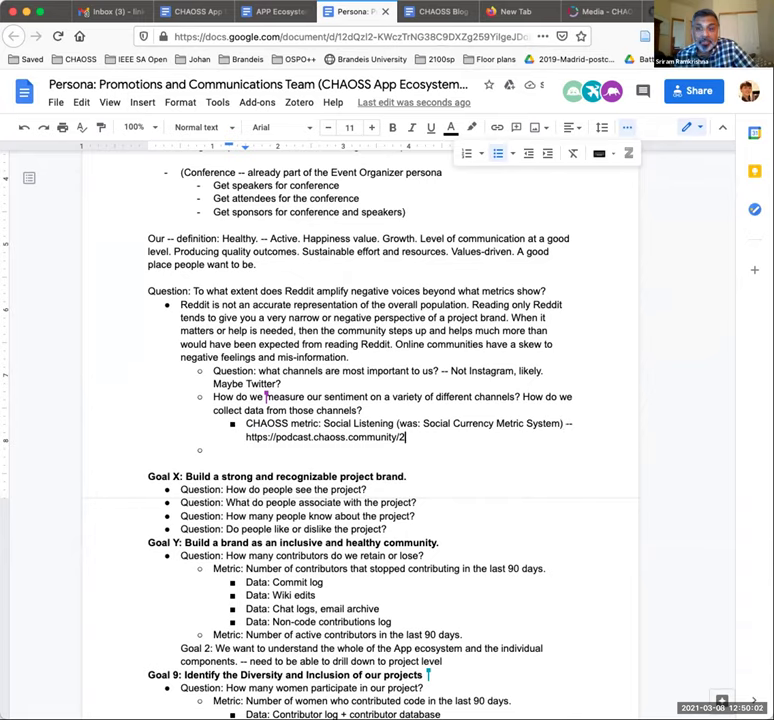
Turn the podcast address in the Social Listening bullet into a hyperlink.
key("shift+Home")
key("ctrl+k")
key("Return")
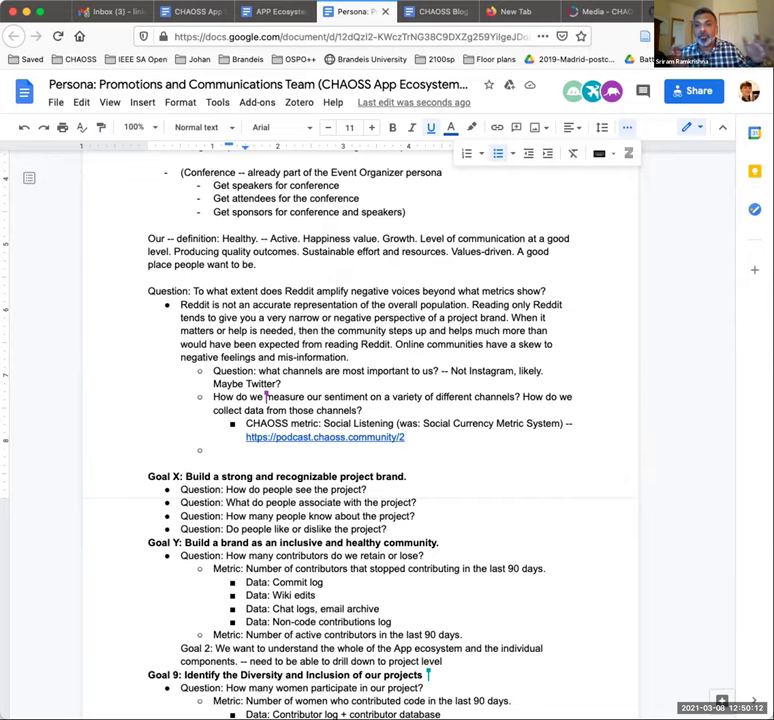
Replace the empty bullet with a paragraph: "How long does it take to merge a pull request. Even after an approach was agreed upon, there could be endless discussion or adjustments.".
left_click(150, 455)
key("shift+Tab")
key("BackSpace")
key("Return")
type("How long does it take to merge a pull r")
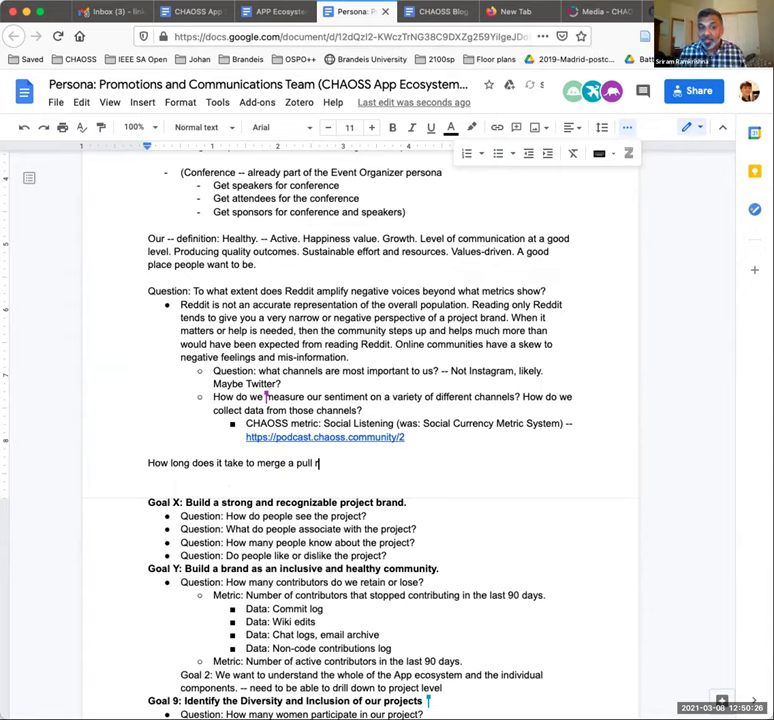
type("euqest. Even e")
key("BackSpace")
type("aver")
key("BackSpace")
key("BackSpace")
key("BackSpace")
type("fter an approach was agreed upon, there could be")
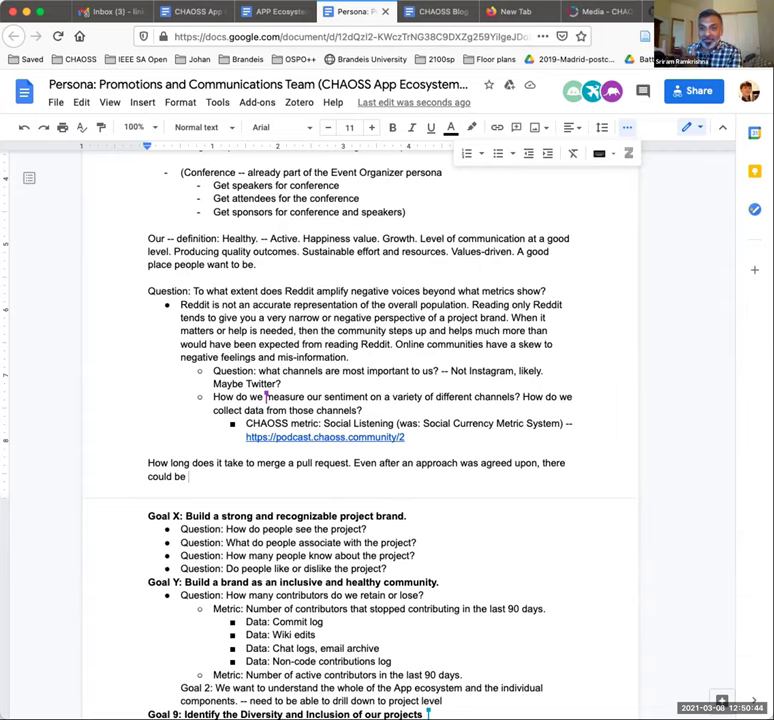
type("endless discussion")
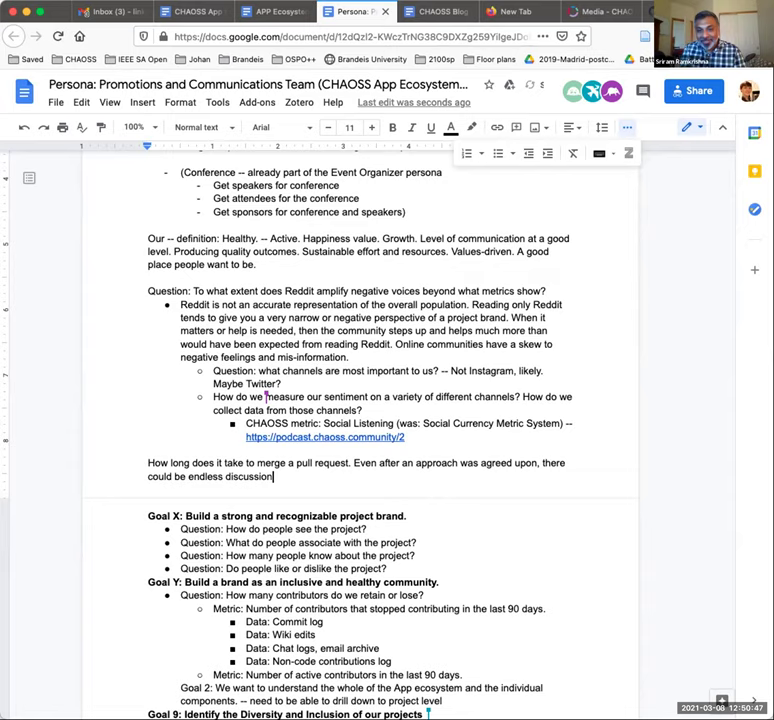
type(" or d")
type("djustments.")
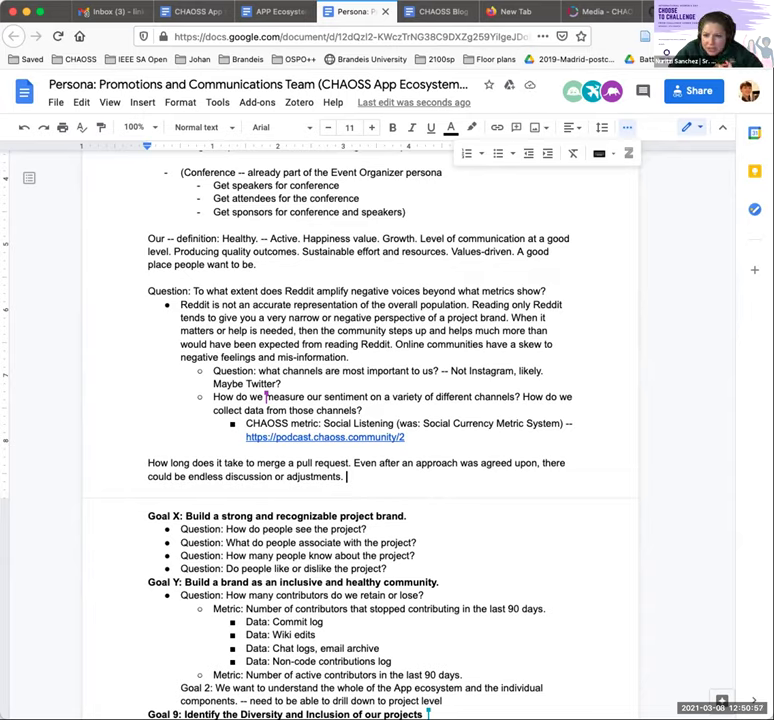
Append "-- responsiveness or duration of PR's open is a measure of inclusiveness?" to the pull request paragraph.
type("-- responsiveness or l")
key("BackSpace")
type("duration of ")
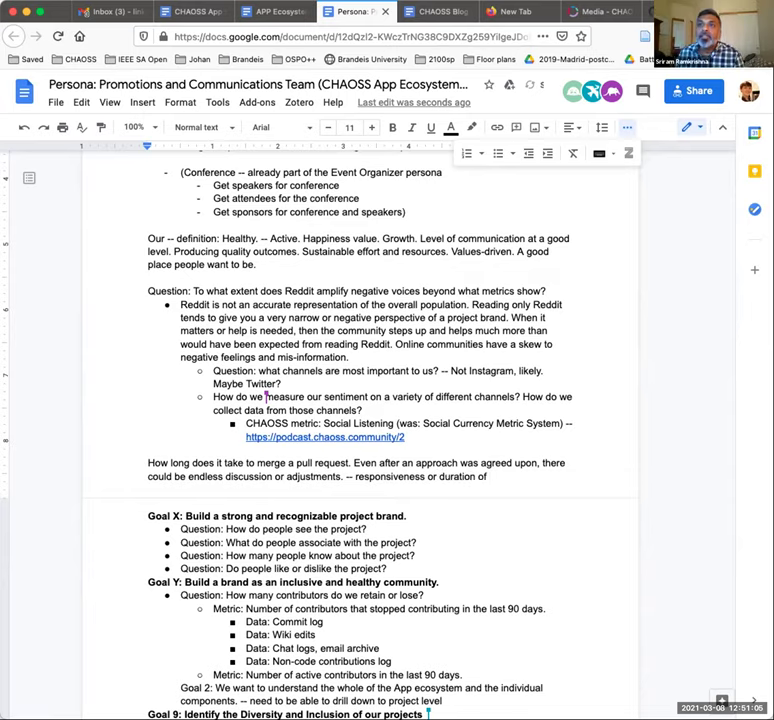
type("PR's")
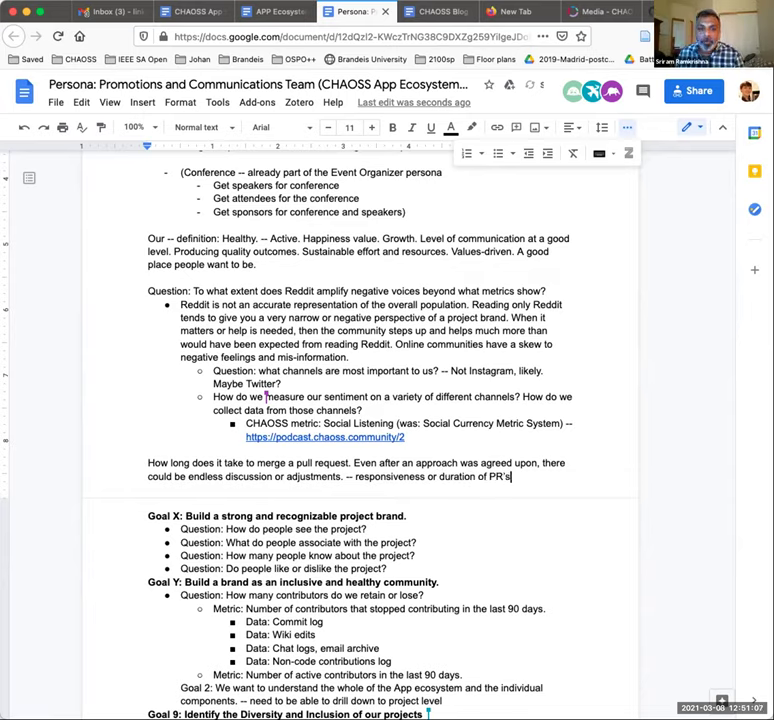
type(" open is a m")
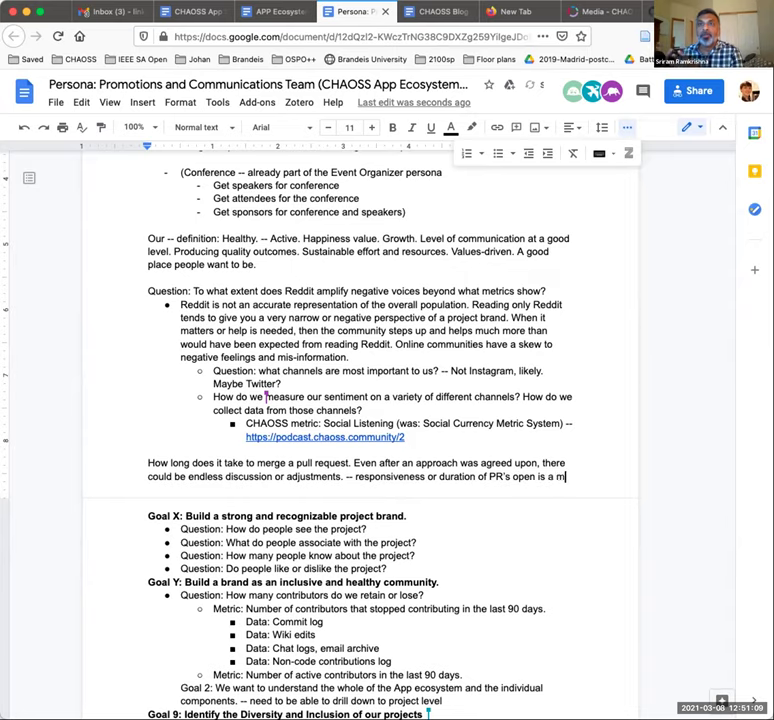
type("easure of inc")
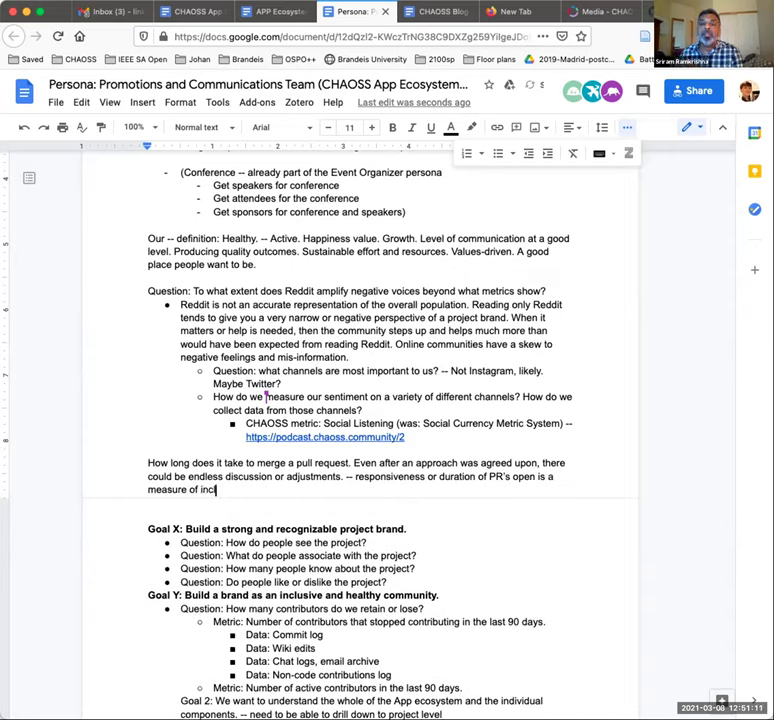
type("lusiveness?")
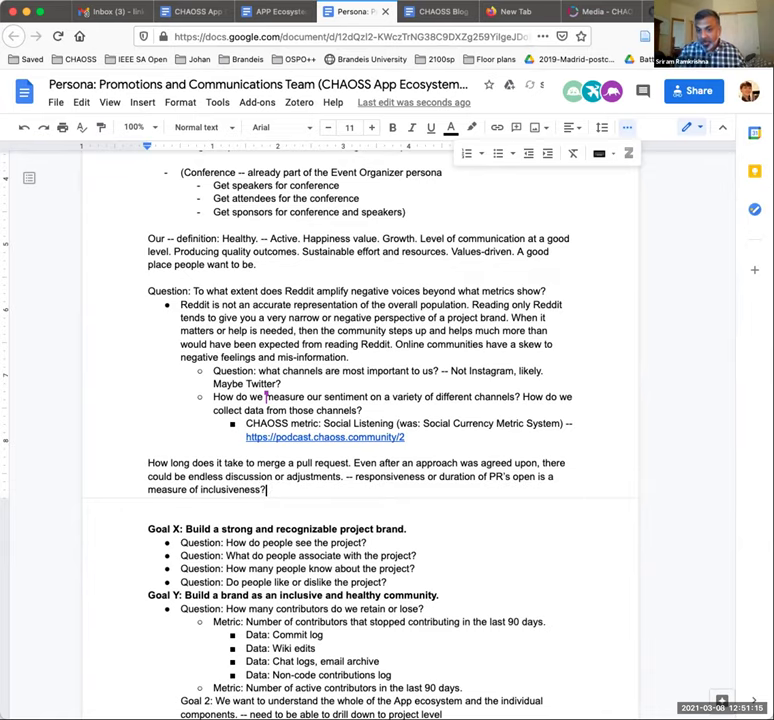
Start rewording the inclusiveness note as a question by inserting "I" before "responsiveness" and removing "is" before "a measure".
key("ctrl+Right")
key("ctrl+Right")
key("ctrl+Right")
key("ctrl+Right")
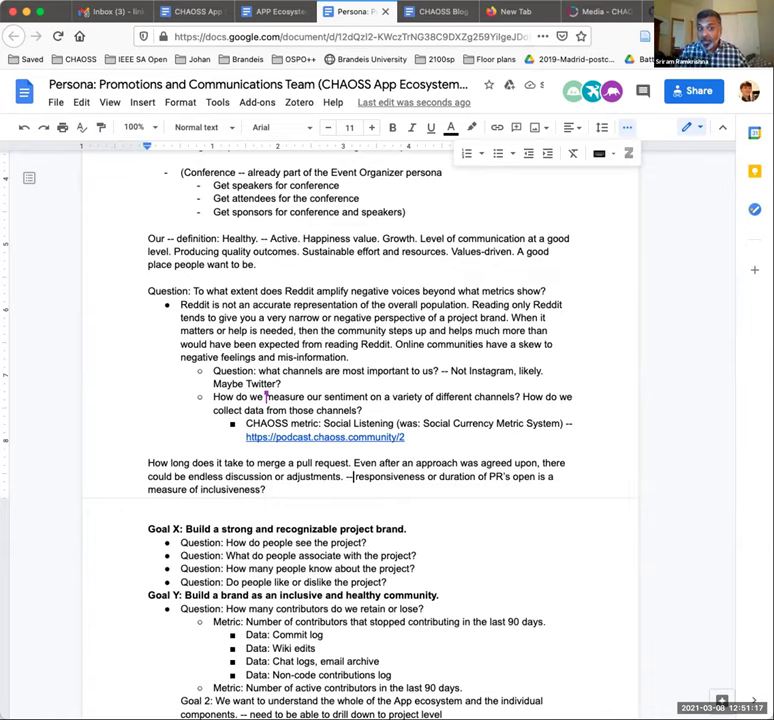
type("I")
key("ctrl+Right")
key("ctrl+Right")
key("ctrl+Right")
key("ctrl+Right")
key("ctrl+Right")
key("ctrl+Right")
key("Delete")
key("ctrl+BackSpace")
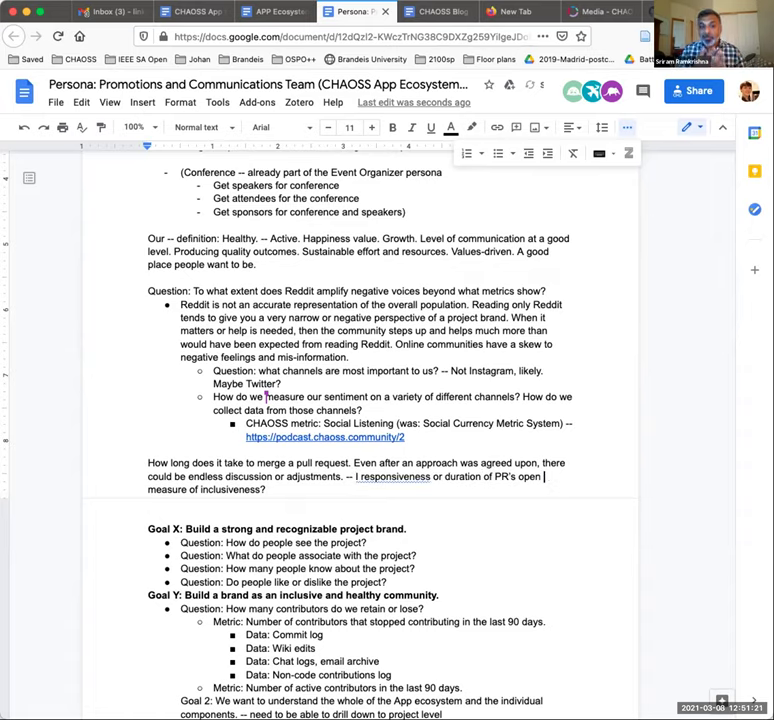
type("a")
Insert "for someone who's outside from the community" after "inclusiveness", before the closing question mark.
key("ctrl+Right")
key("ctrl+Right")
key("ctrl+Right")
type("for s")
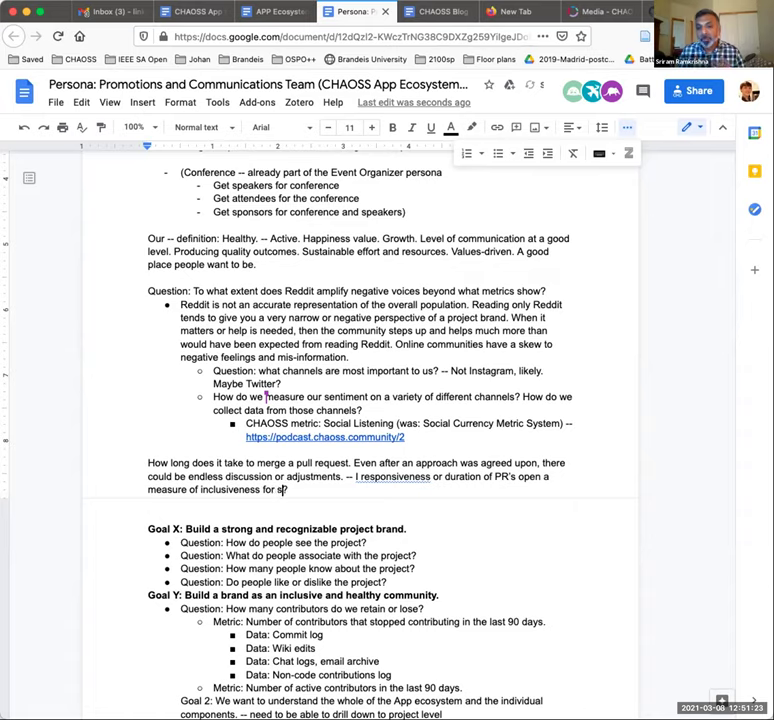
type("omeone who's out")
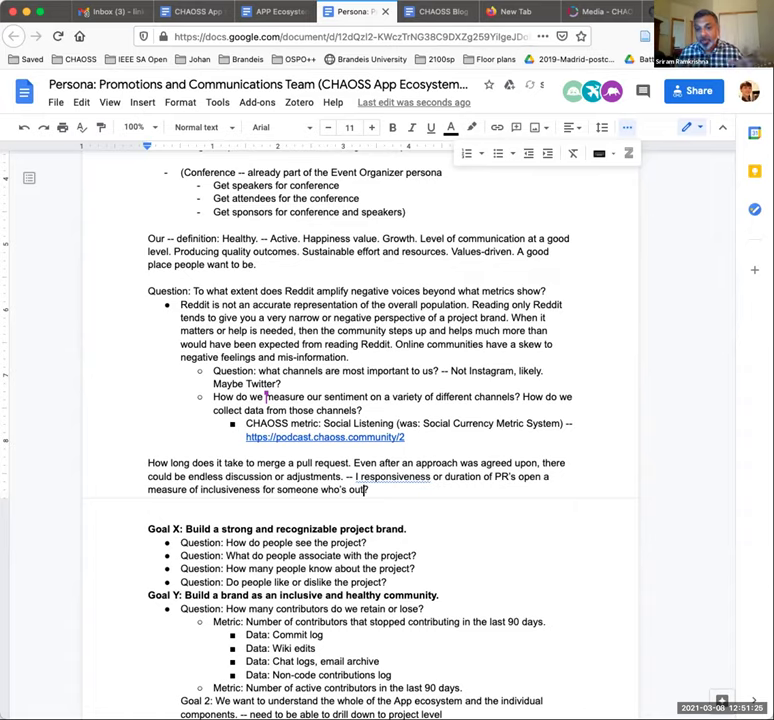
key("BackSpace")
key("BackSpace")
key("BackSpace")
type("outside")
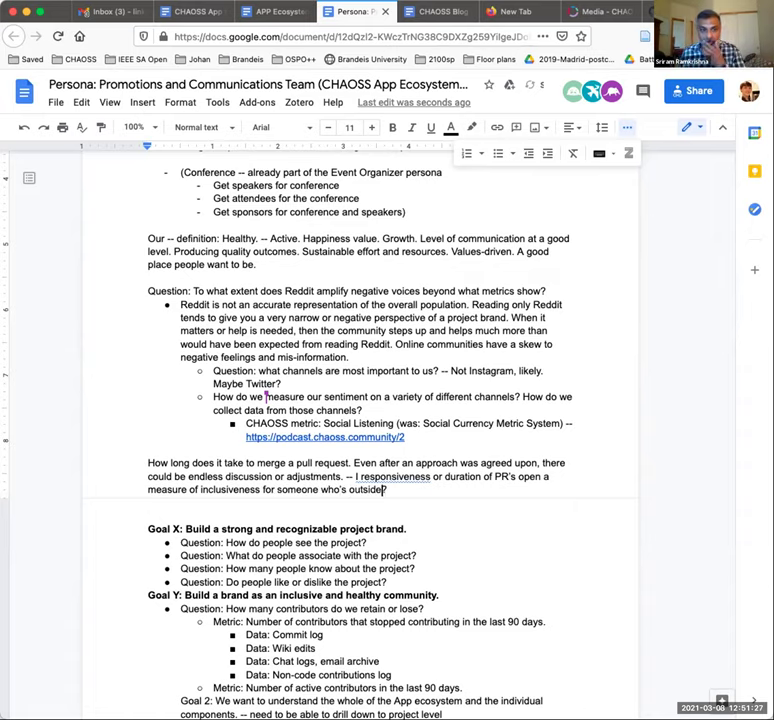
type(" from the comm")
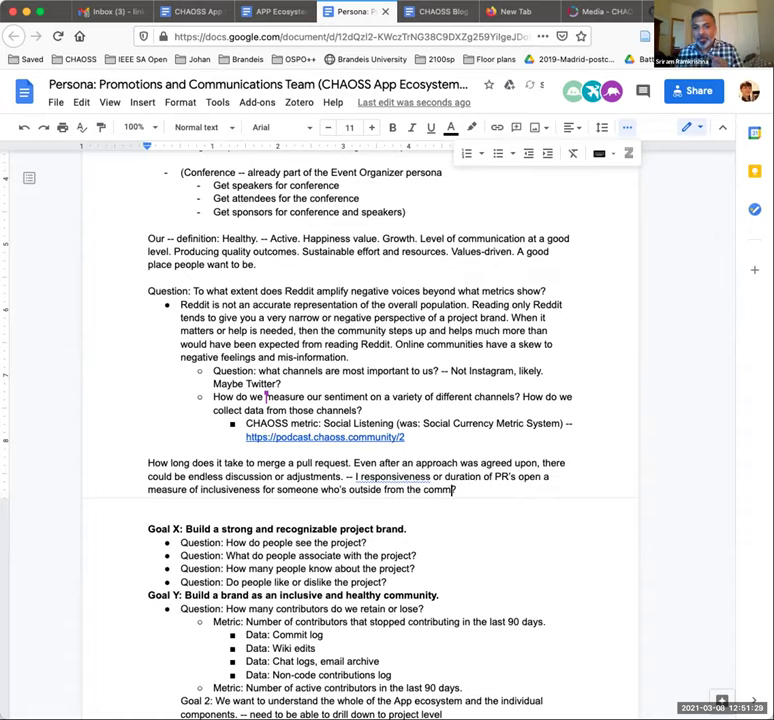
type("unity")
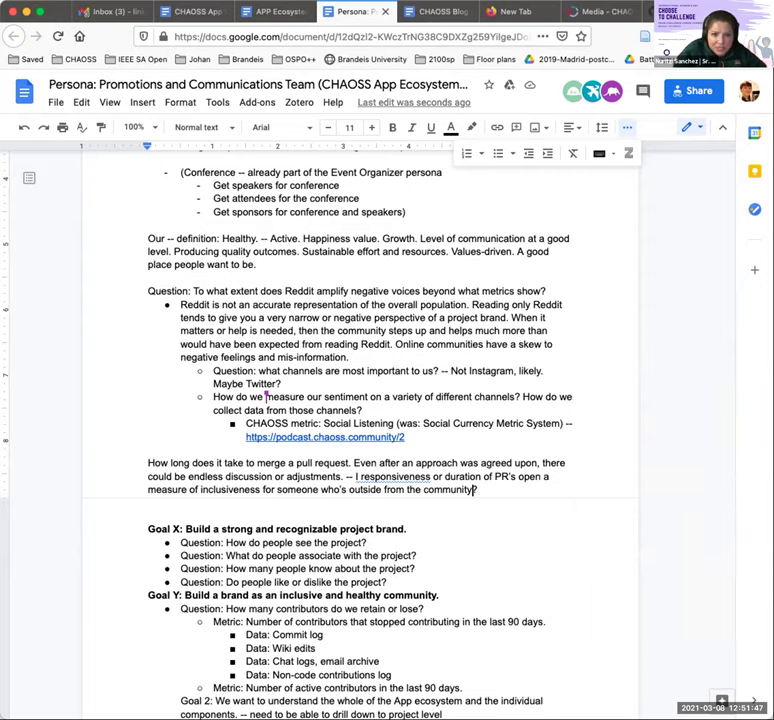
Append "-- People's perception of a brand comes from first contribution experiences." to the end of the pull request paragraph.
scroll(484, 452, "down", 5)
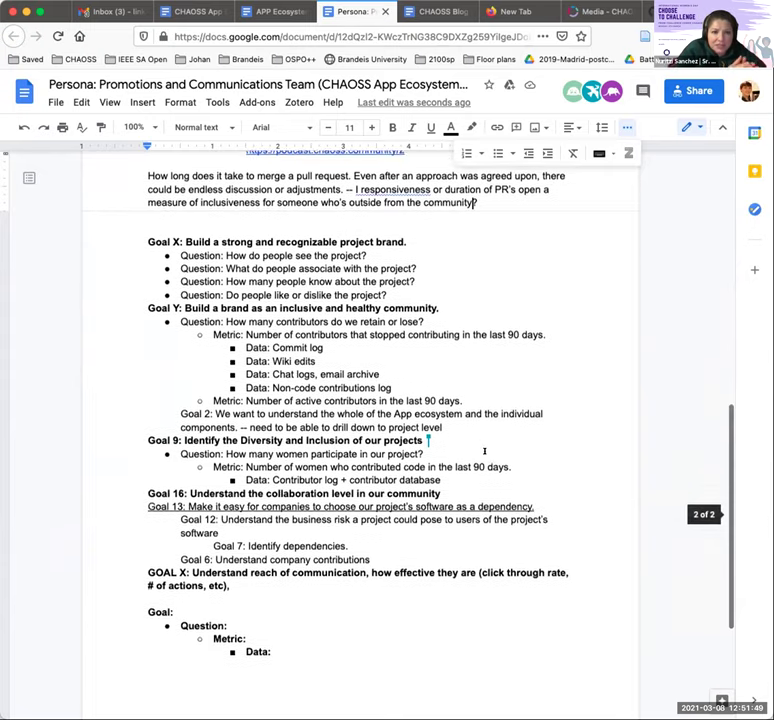
scroll(484, 450, "up", 7)
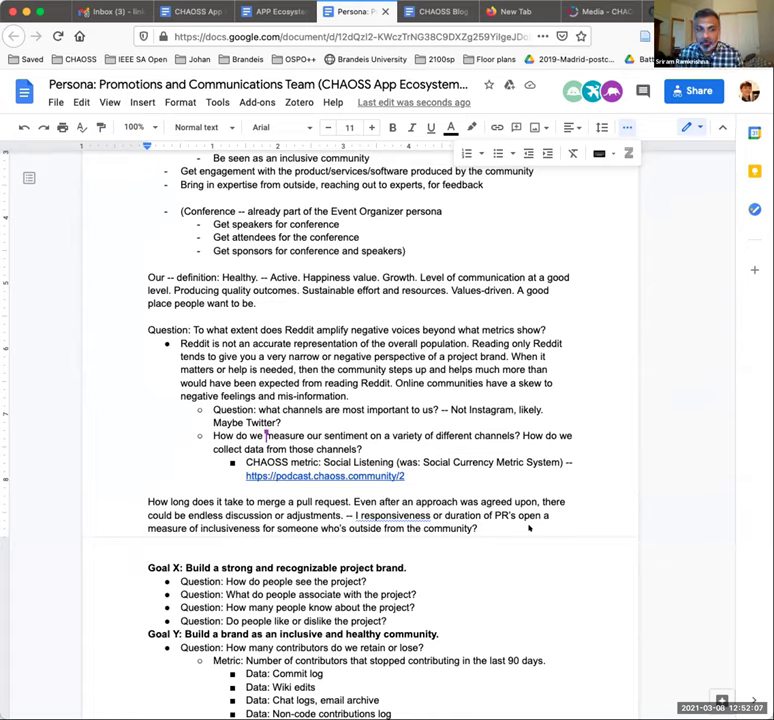
type("-- Peop")
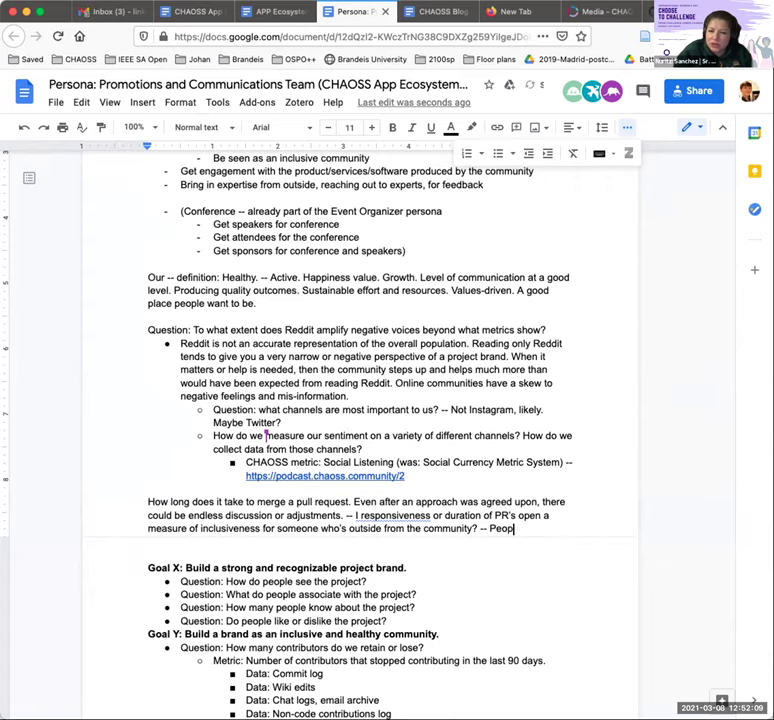
type("le's percepti")
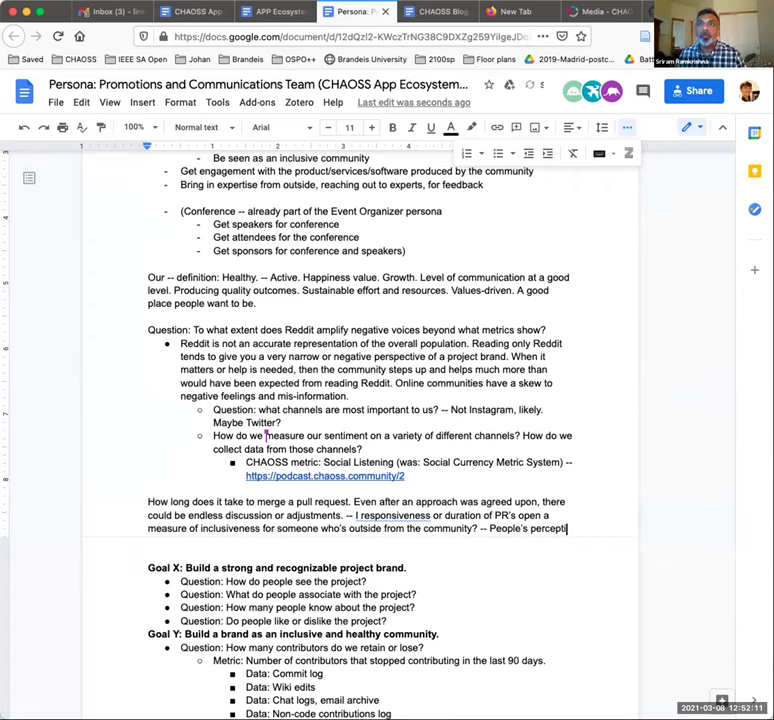
type("on of a brand ")
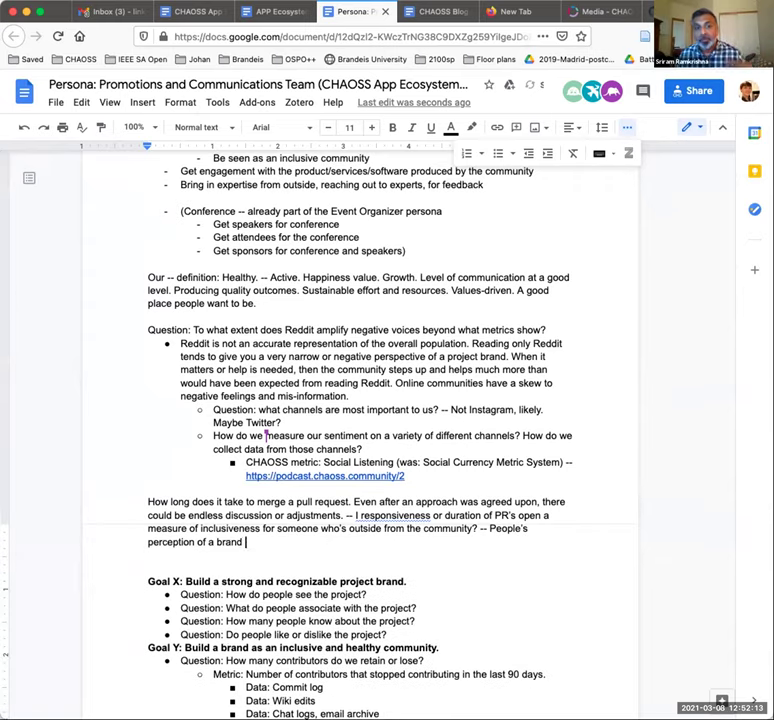
type("comes from first i")
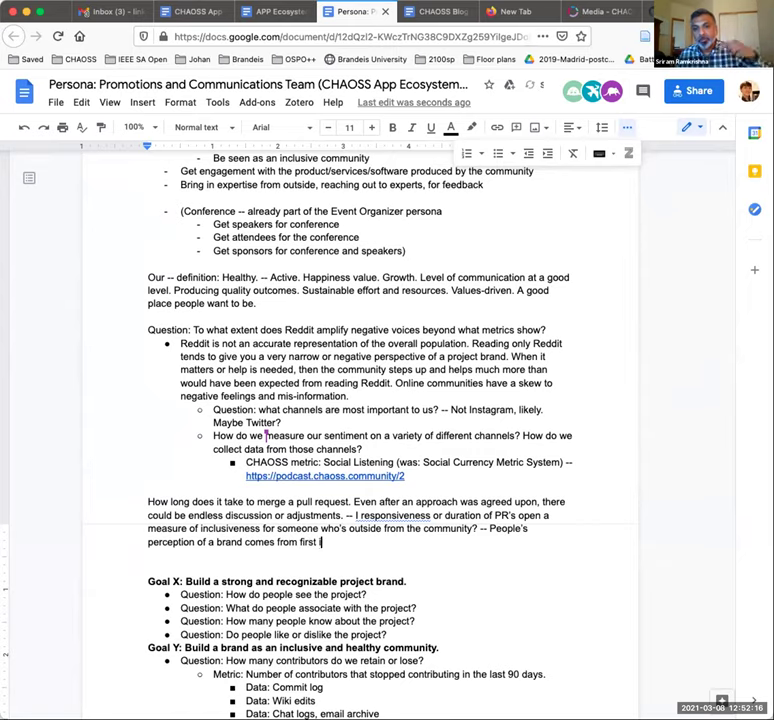
key("BackSpace")
type("contribution")
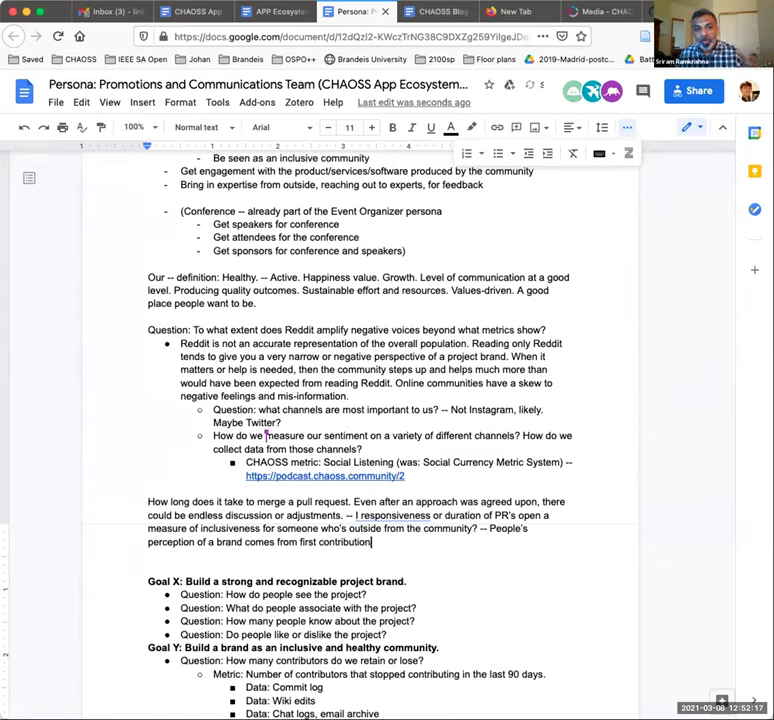
type(" experiences.")
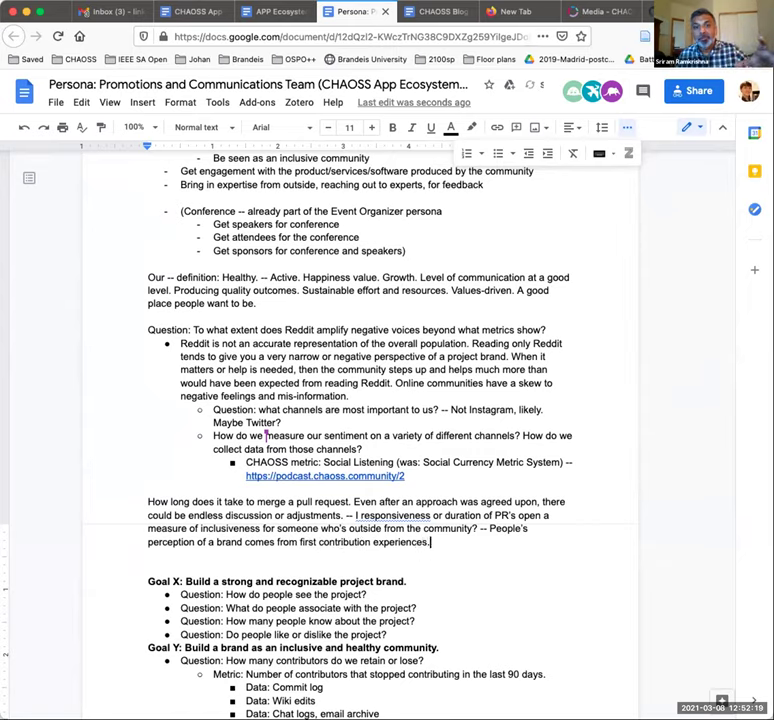
Continue the pull request paragraph with "If your first interaction (contribution workflow) was lengthy, time consuming, and rejected,".
type(" If your ")
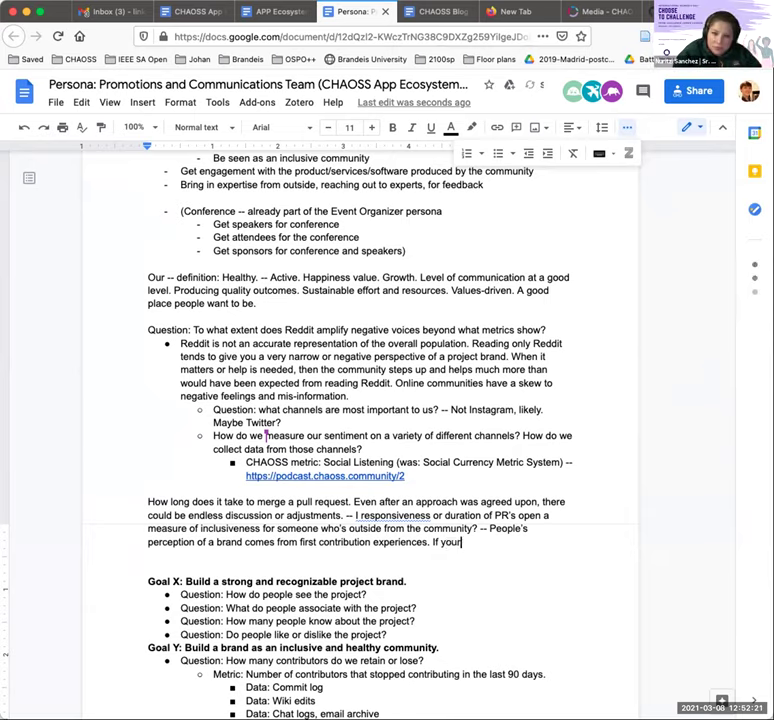
type("first intera")
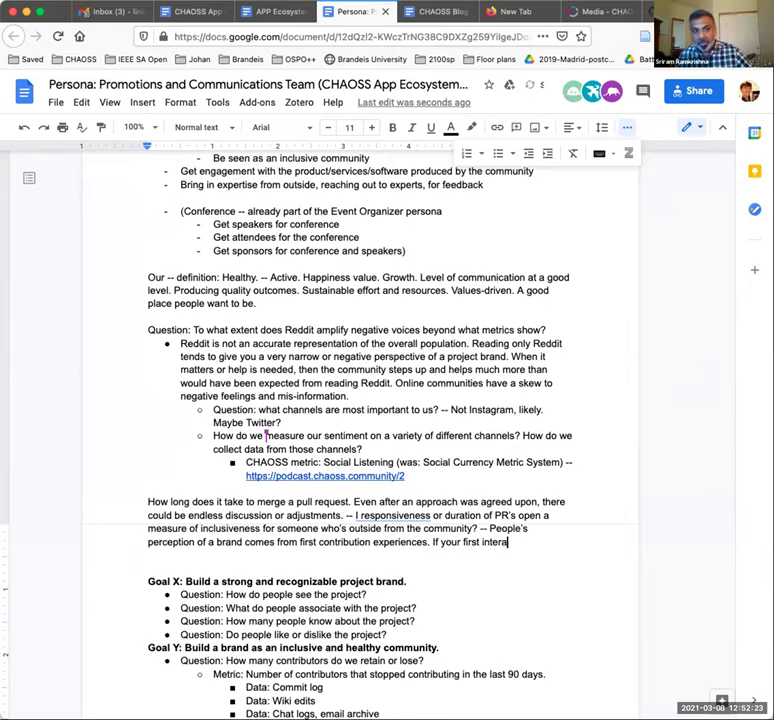
type("ction (fi")
key("BackSpace")
key("BackSpace")
type("contribution wor")
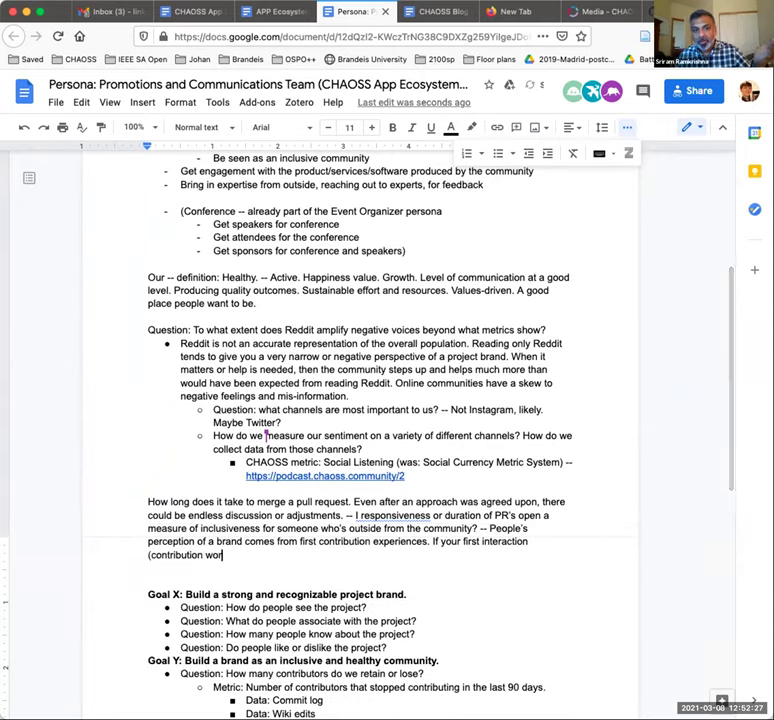
type("kflow) was ")
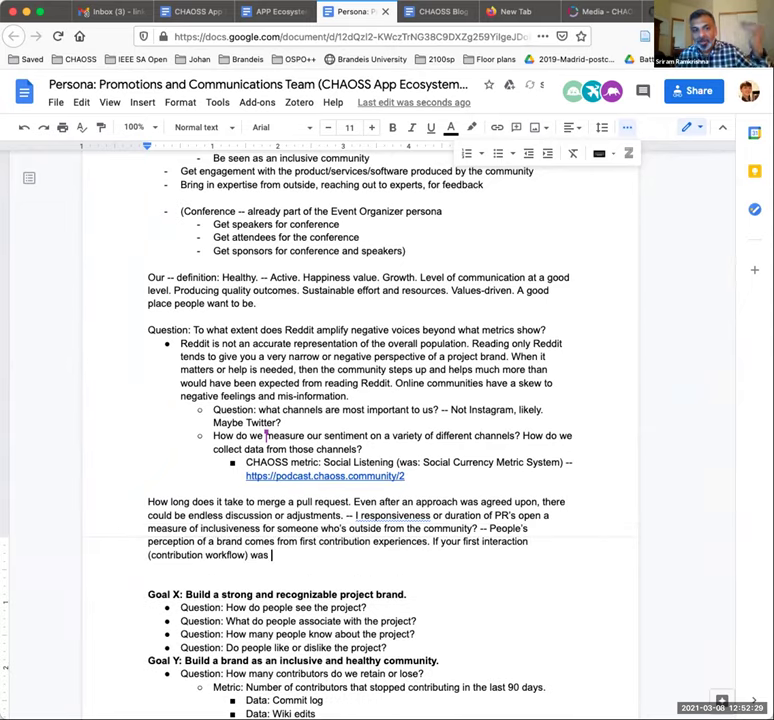
type("length")
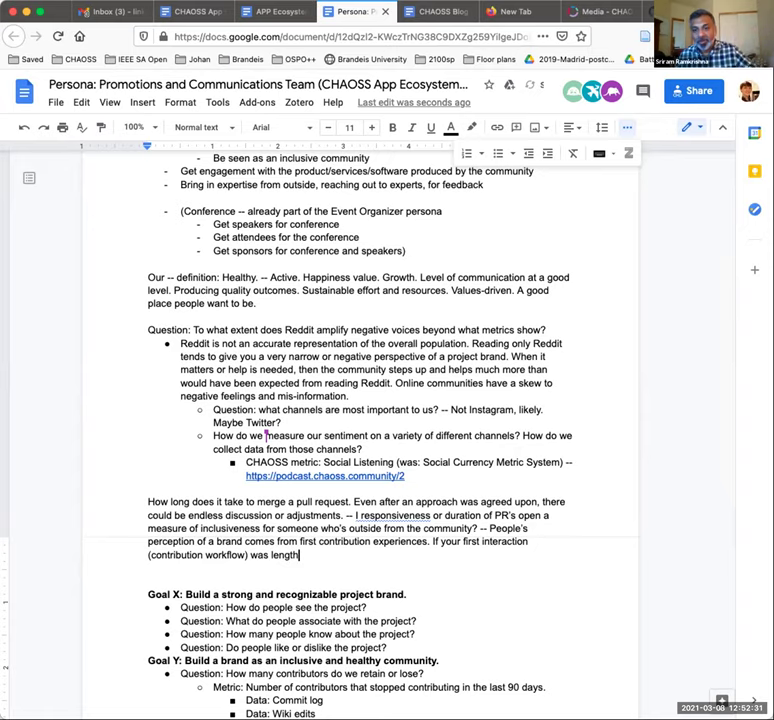
type("y, time consu")
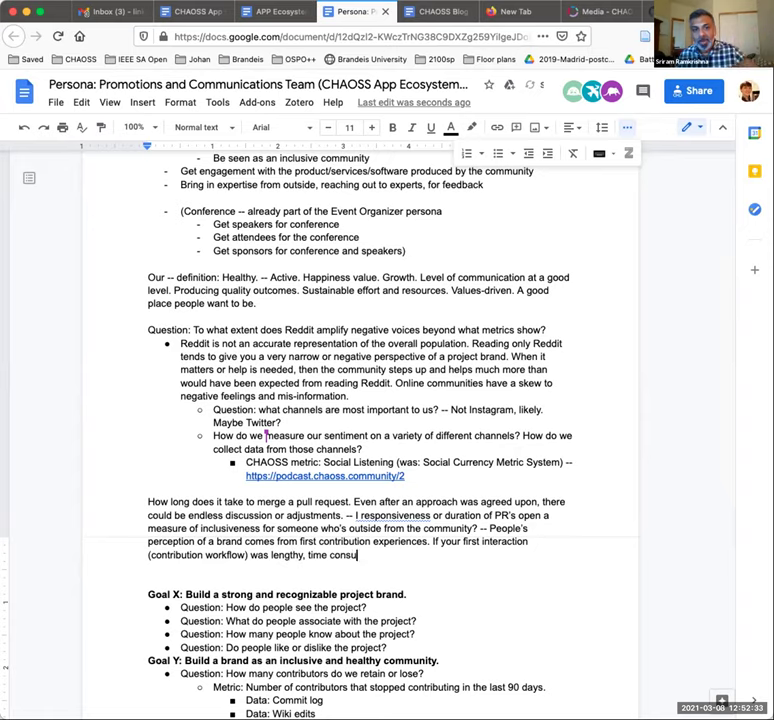
type("ming, and rejec")
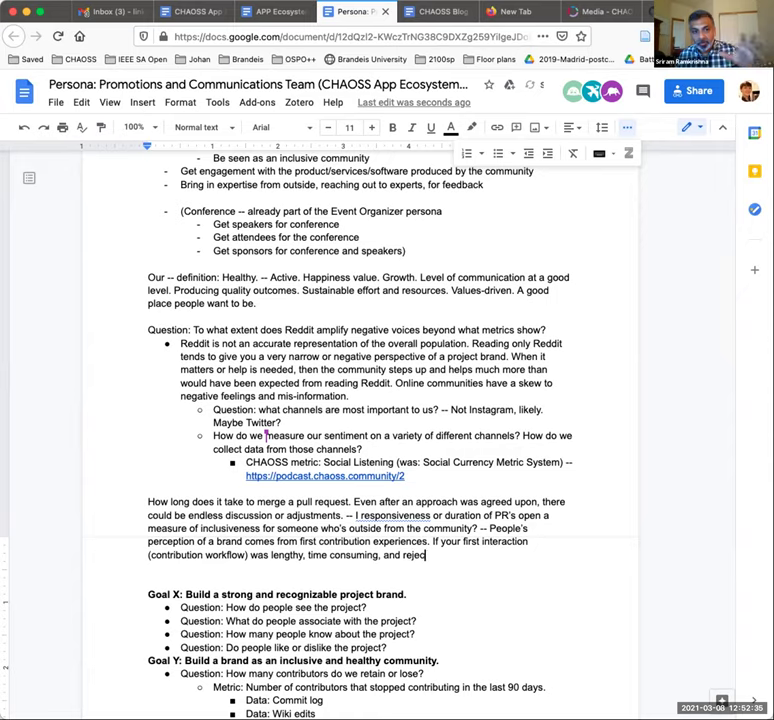
type("ted,")
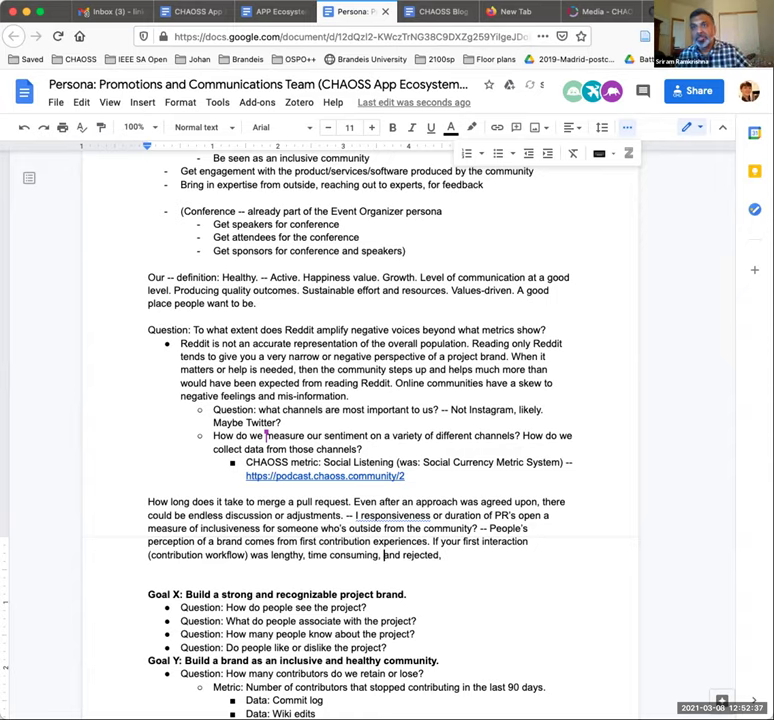
Change "and" to "or" before "rejected" and finish the sentence with "then it impacts your brand.".
double_click(391, 555)
type("r")
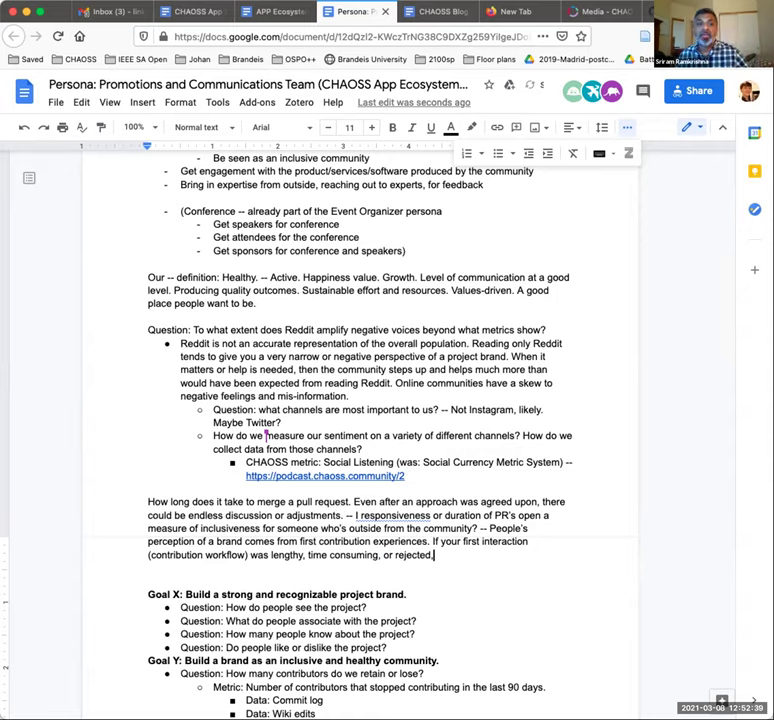
key("End")
type("then ")
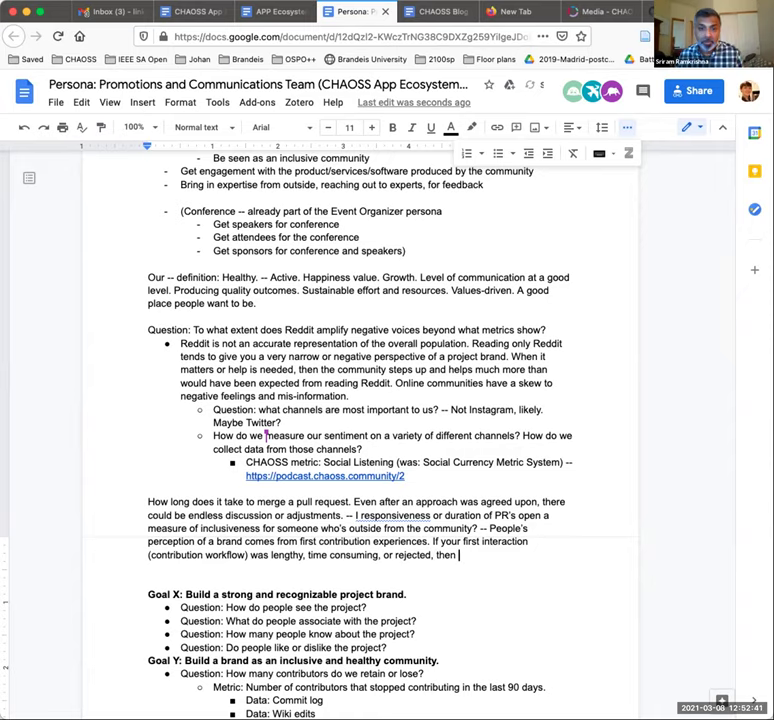
type("it impacts your")
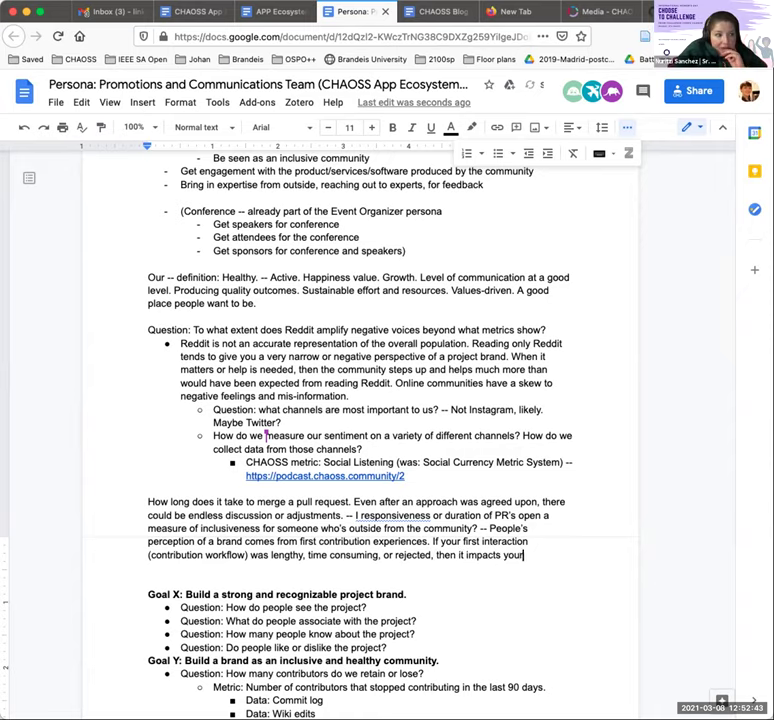
type(" brand.")
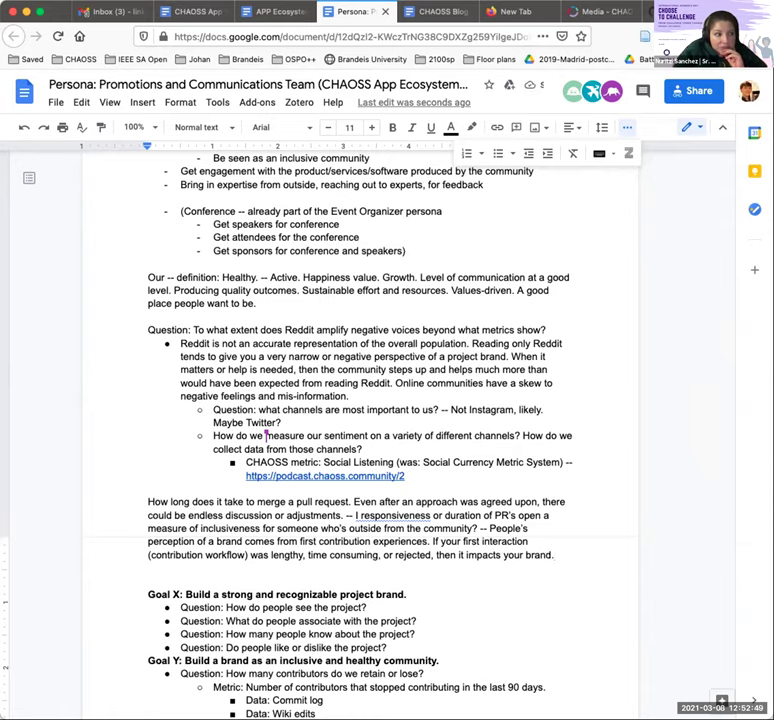
Append "-- This could be measured as testimonies and experiences with brand" to the pull request paragraph.
type("-- ")
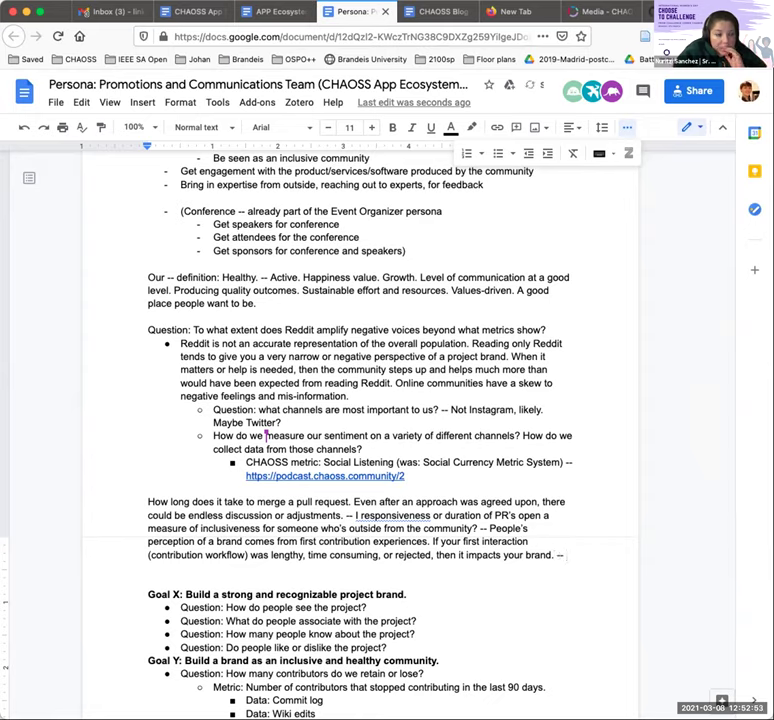
type("This could be measured as testa")
key("BackSpace")
type("tamonies and e")
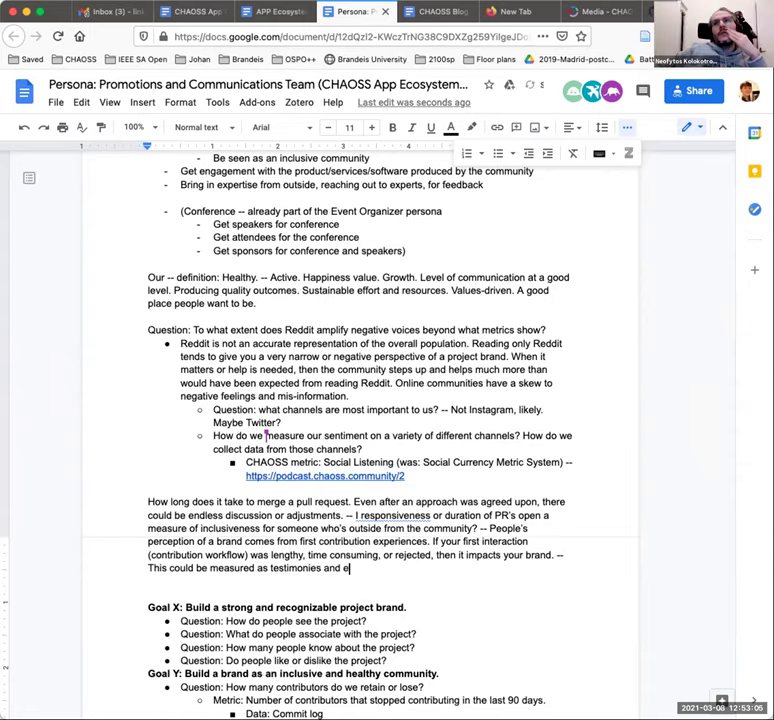
type("xperiences with brand")
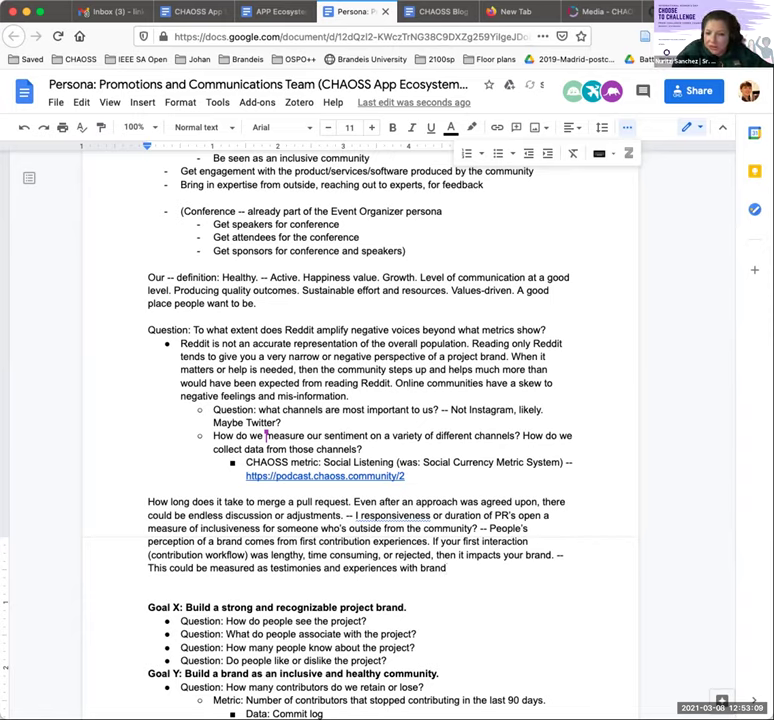
Replace the closing word "brand" in the testimonies note with "project" and end the sentence with a single period.
key("BackSpace")
key("BackSpace")
key("BackSpace")
key("BackSpace")
key("BackSpace")
type("b")
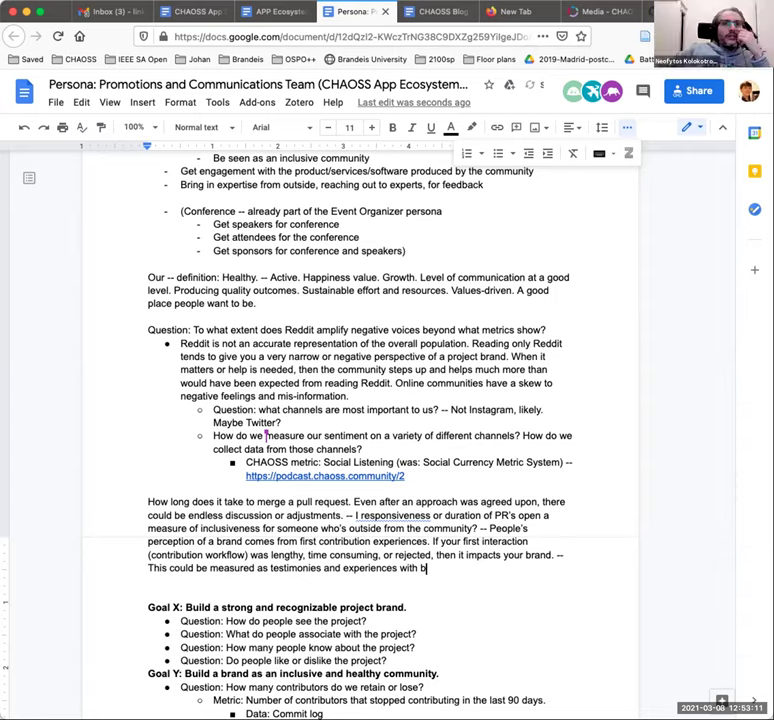
key("BackSpace")
type("project.")
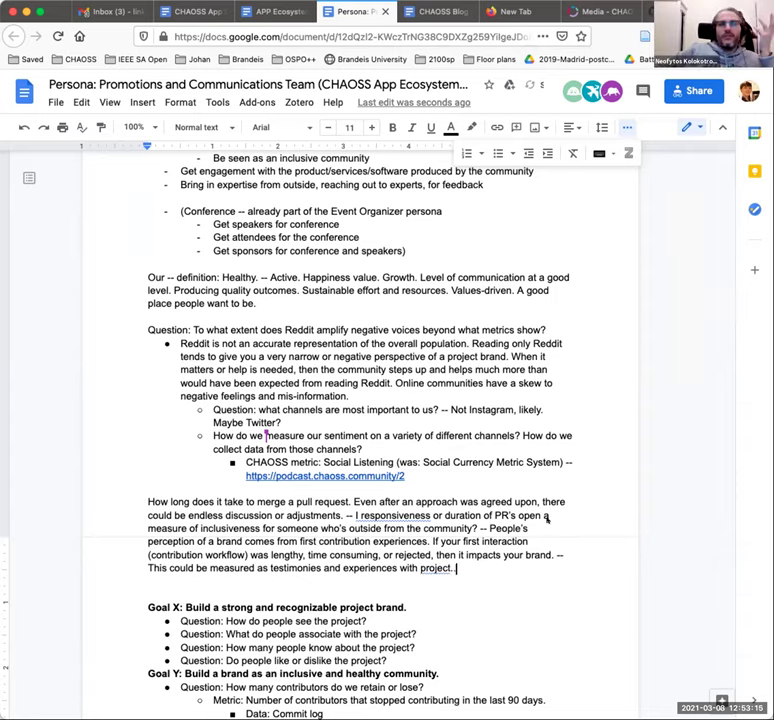
key("BackSpace")
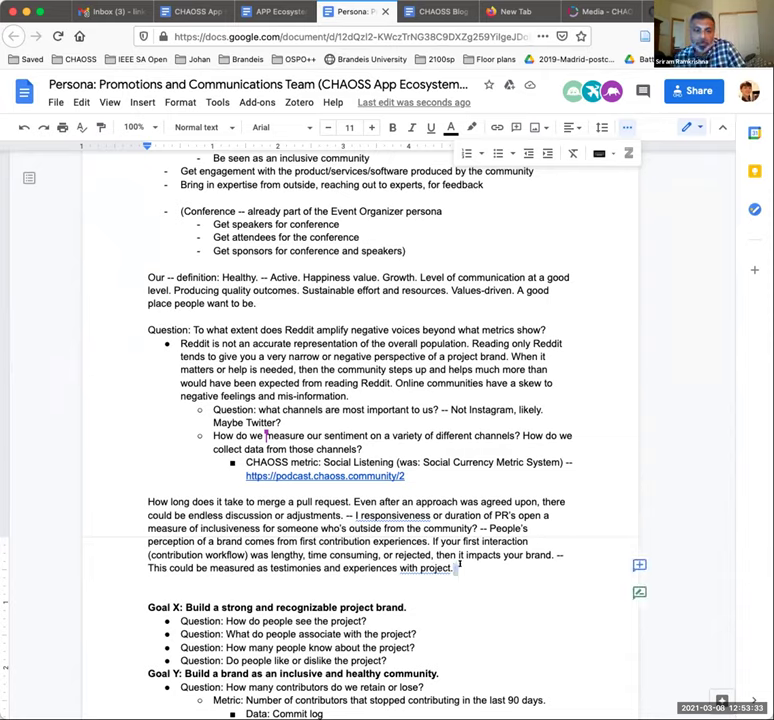
Append "-- Can one detect a first contribution? Then ask the experience of the contributors?" to the pull request paragraph.
type("--")
type(" Can one ")
type("detect")
type(" a first contribut")
type("ion? ")
type("Then ask ")
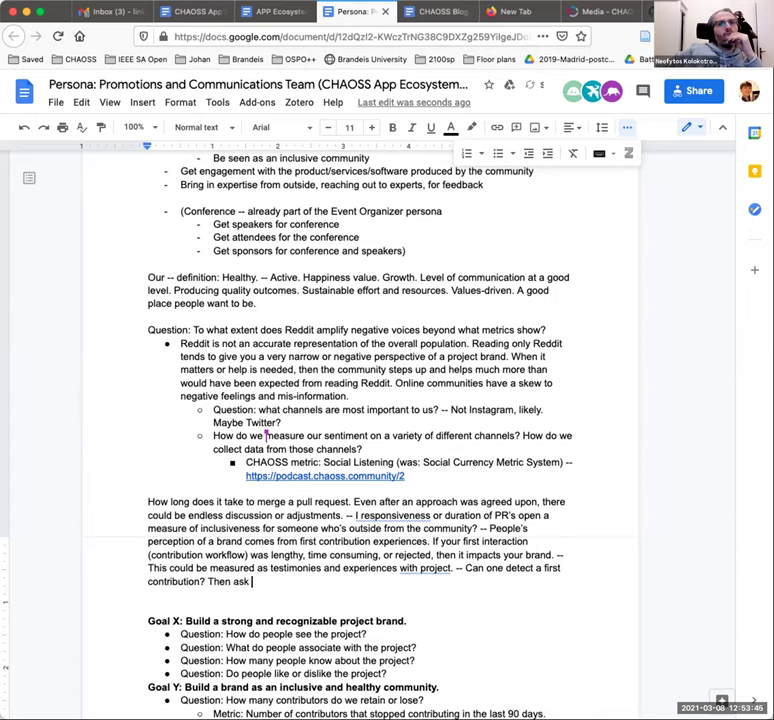
type("the experience ")
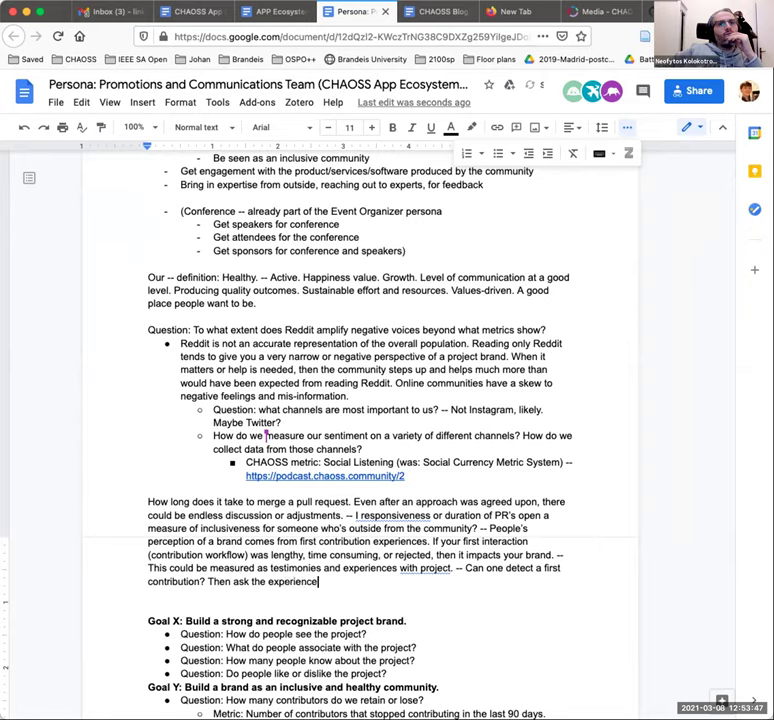
type("of the contributor")
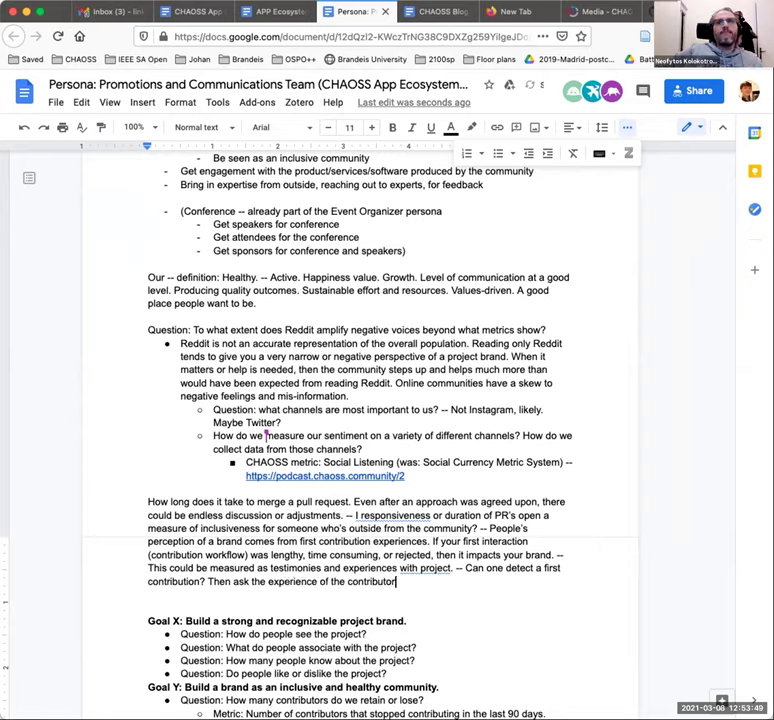
type("s?")
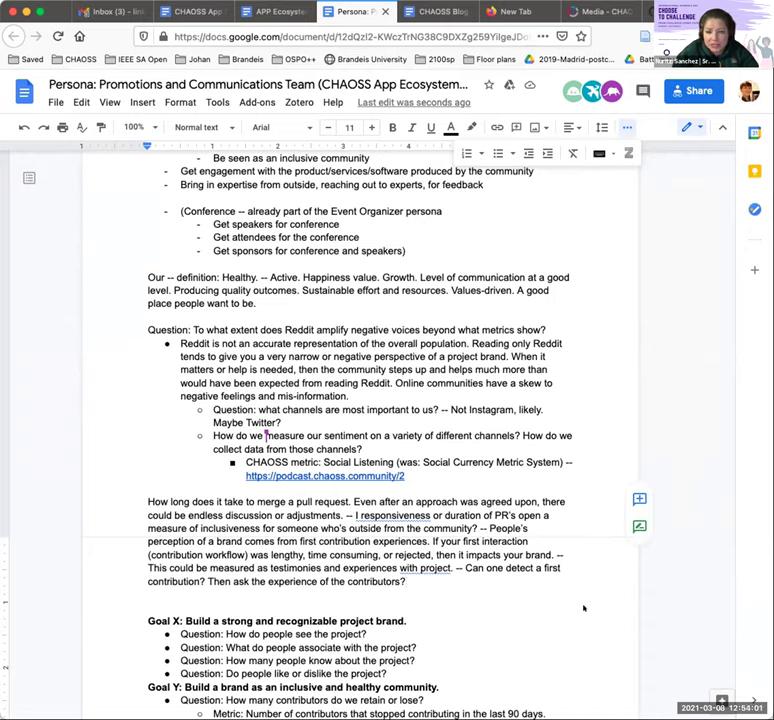
Insert "Maybe we can use a variation of the Net Promoter Score -" before the Wikipedia Net_Promoter link below the pull request paragraph.
key("Down")
key("Down")
key("Return")
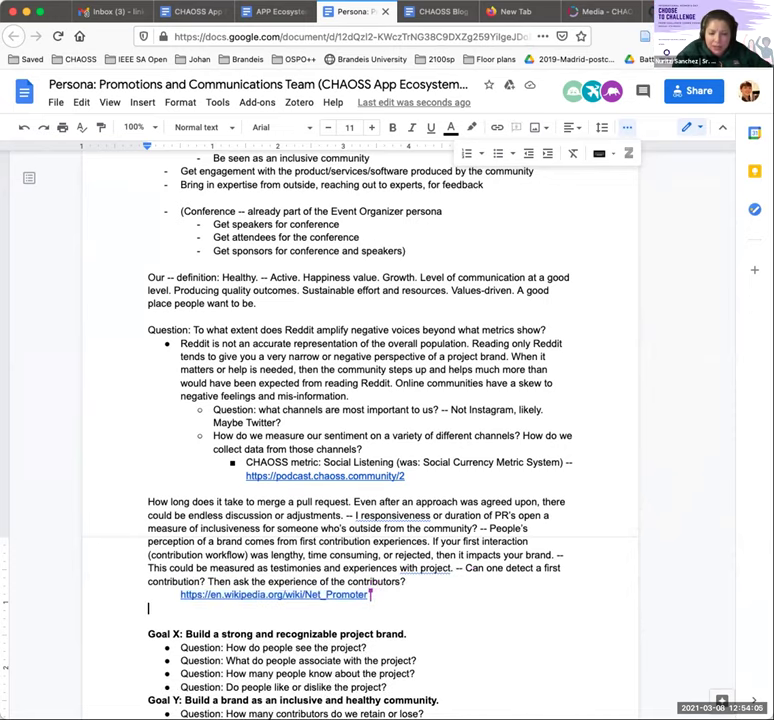
left_click(180, 594)
type("Maybe ")
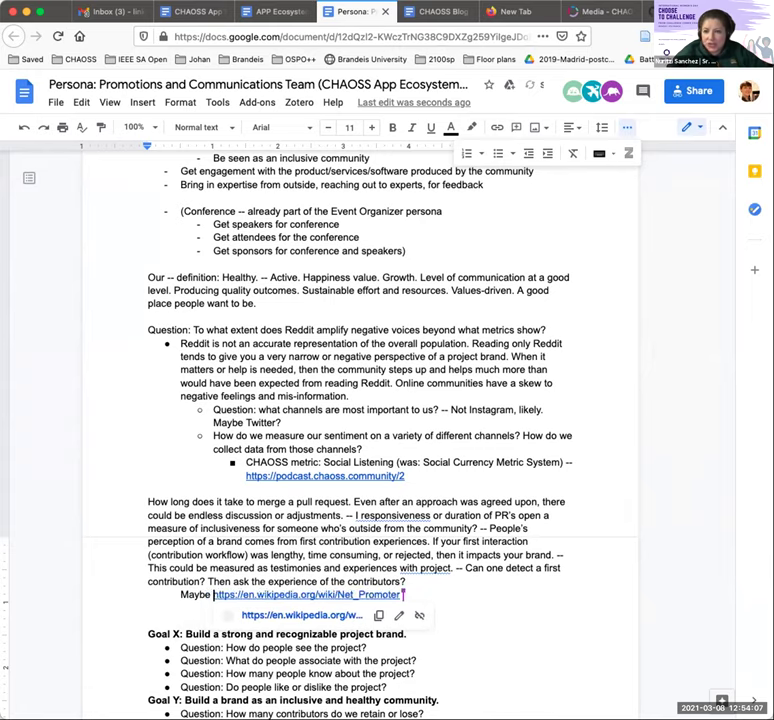
type("we can use a variation of the Net Promoter Score -")
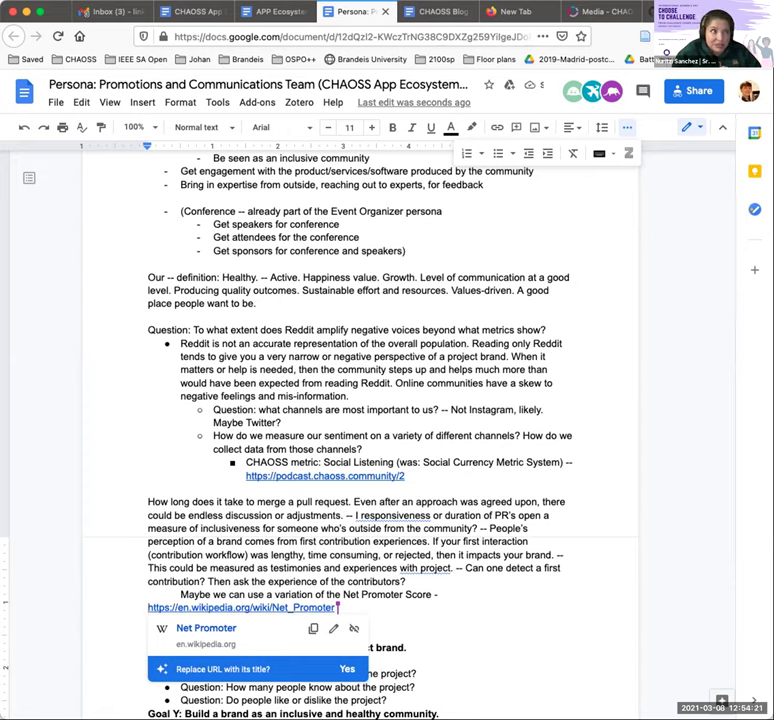
Insert "as a way to measure sentiment" after "Net Promoter Score" in the note before the Wikipedia link.
left_click(428, 594)
type("as a way")
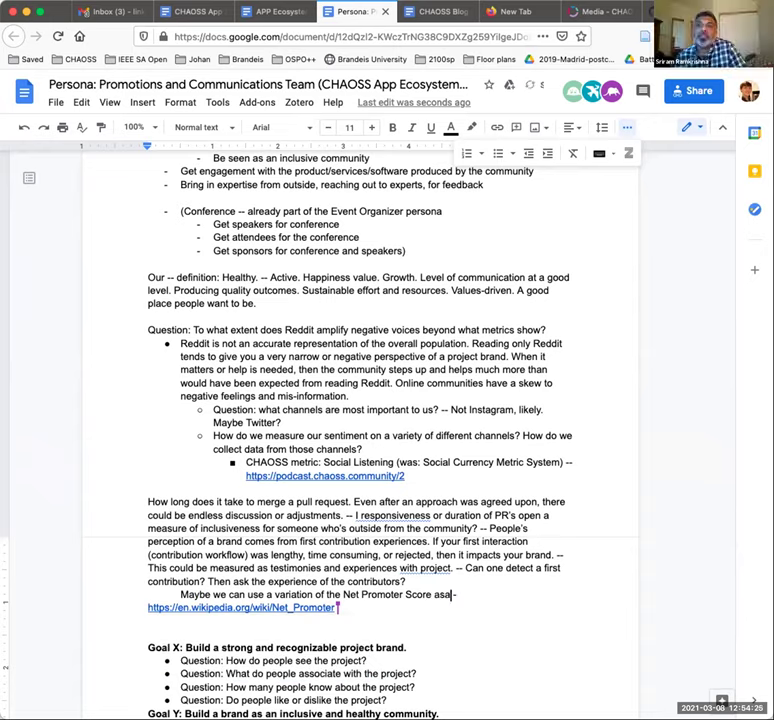
type(" to measure sentim")
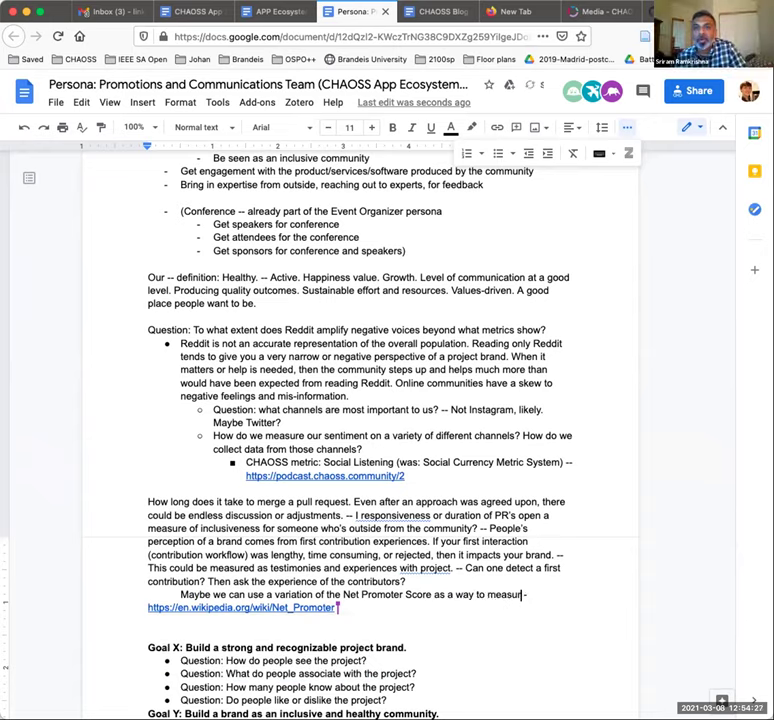
type("ent")
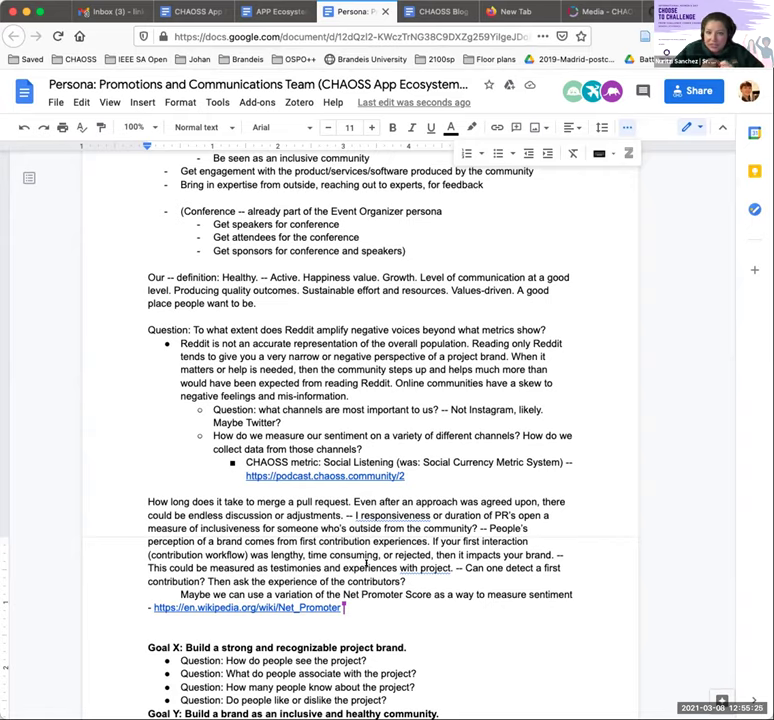
Append "-- maybe we can measure nr of upvotes or down votes on channels like Reddit" to the bullet about measuring sentiment on different channels.
left_click(368, 449)
type("-- maybe we can measure m")
type(" of upvoa")
key("BackSpace")
type("tes or d")
type("own votes")
type(" on channels ")
type("like R")
key("BackSpace")
type("Reddit")
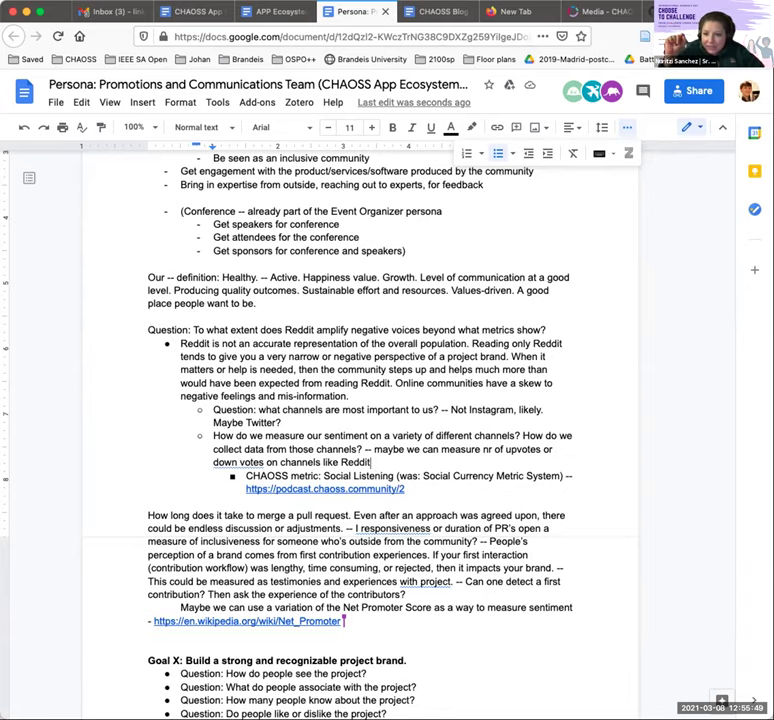
Extend the sentiment bullet after "Reddit" with "-- maybe capture how often moderators flag something as inappropriate.".
type("-- maybe")
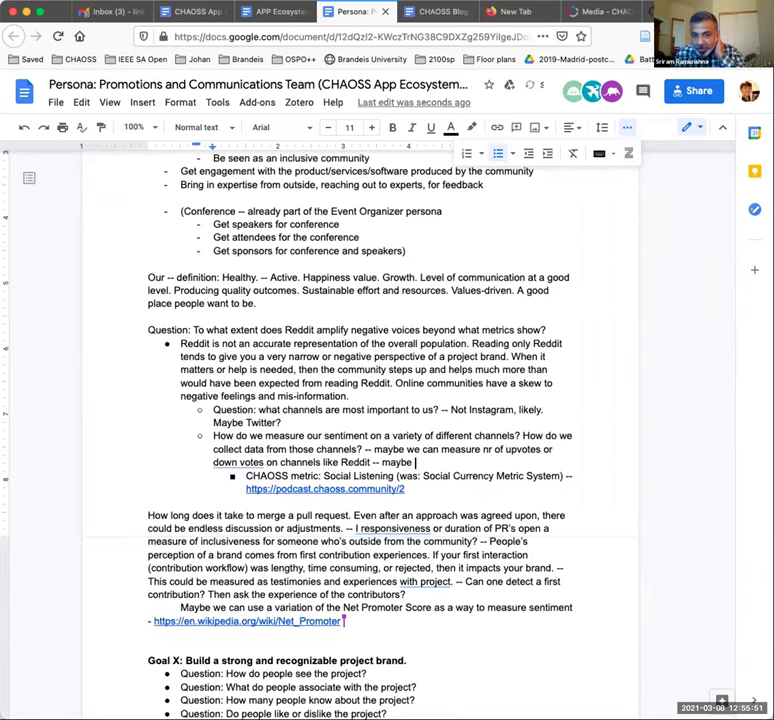
type(" capture how")
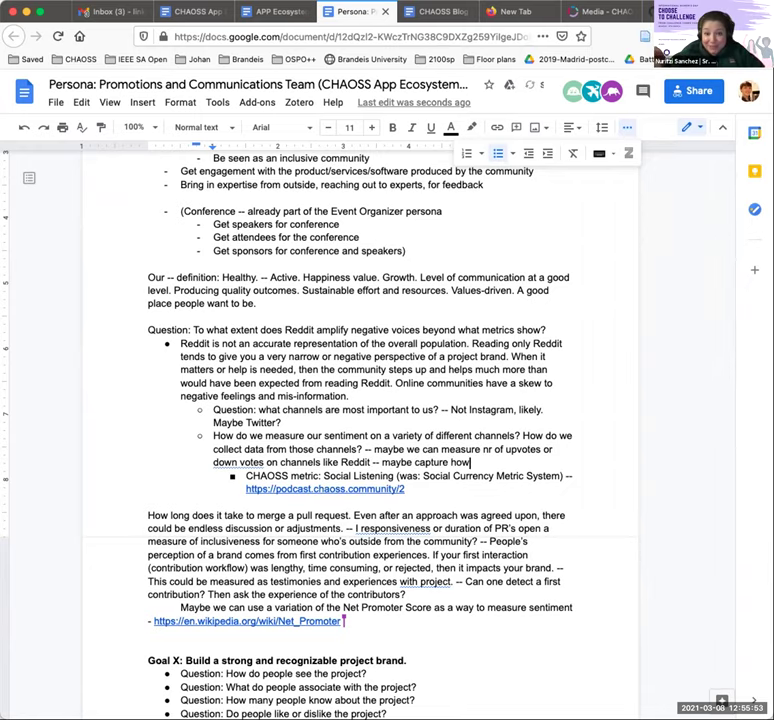
type(" often moerator")
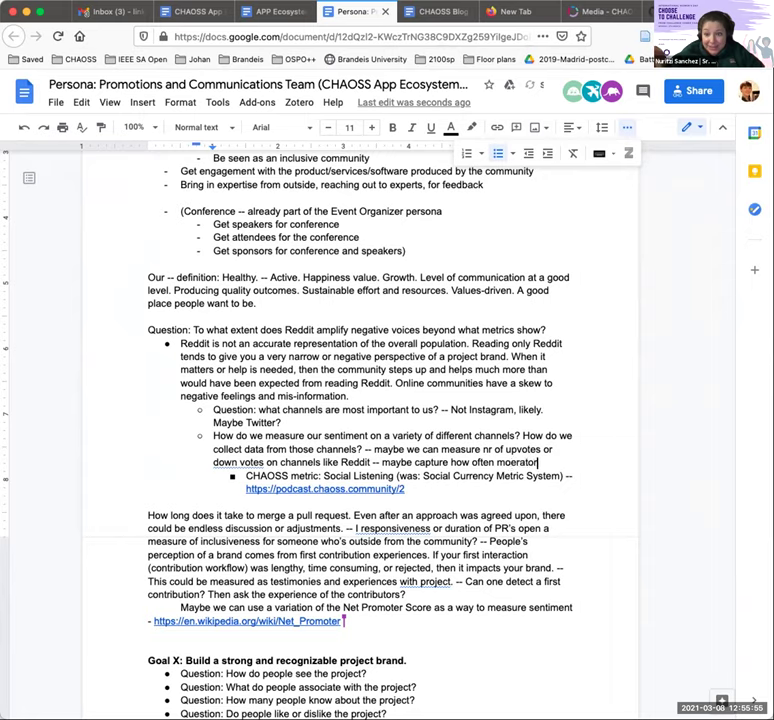
key("BackSpace")
key("BackSpace")
type("derators fla")
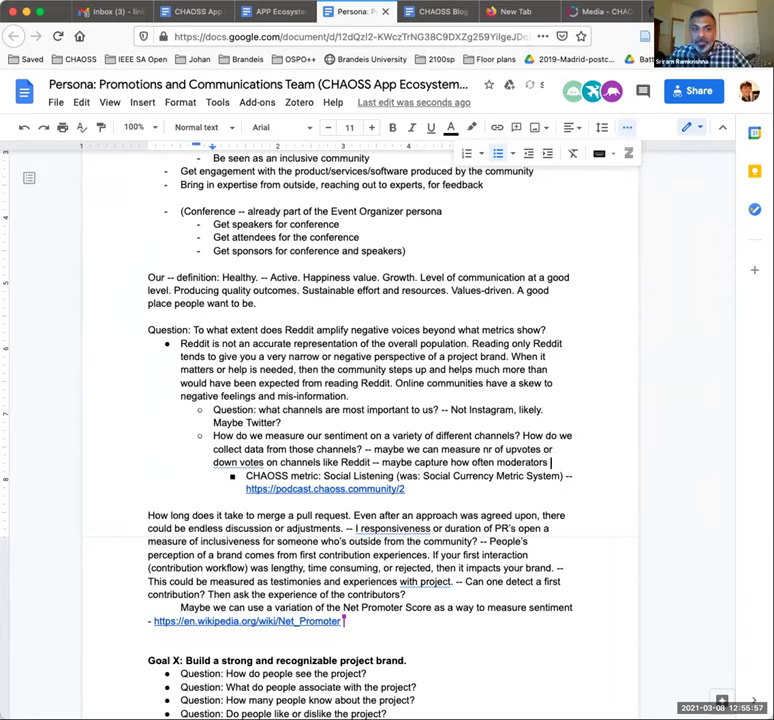
type("mething a")
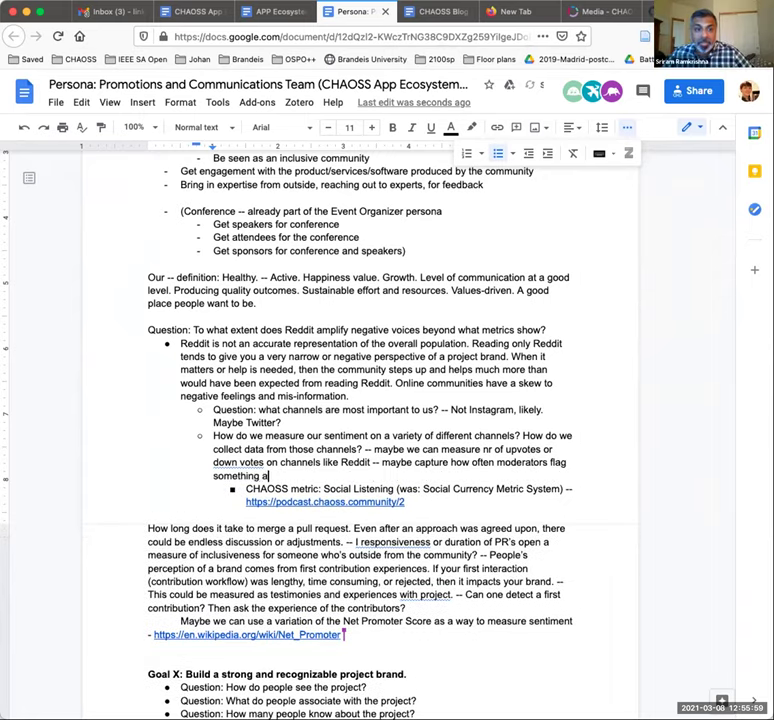
type("s inappropriate.")
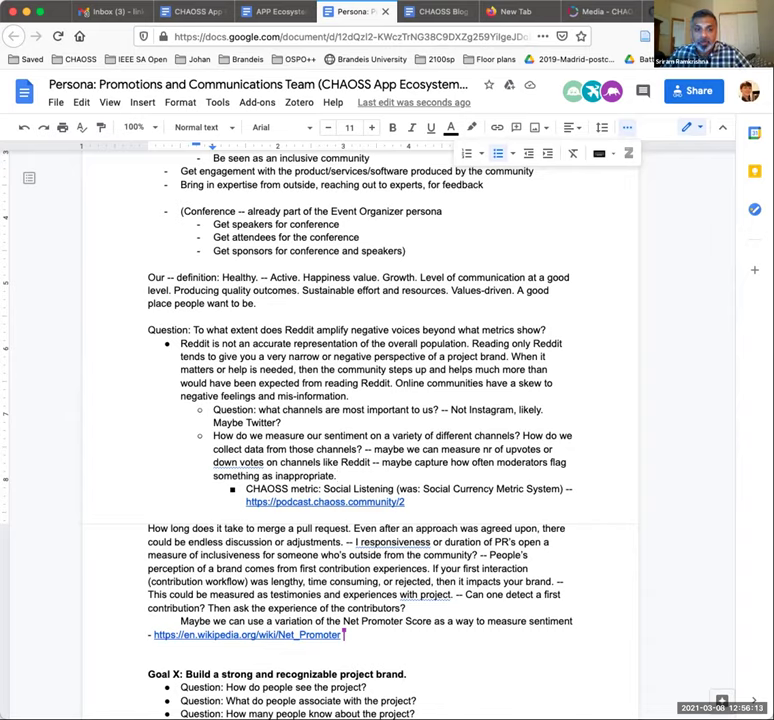
Add a new paragraph reading "Forum participation: increase in people joining." below the Net Promoter link.
left_click(344, 636)
key("Return")
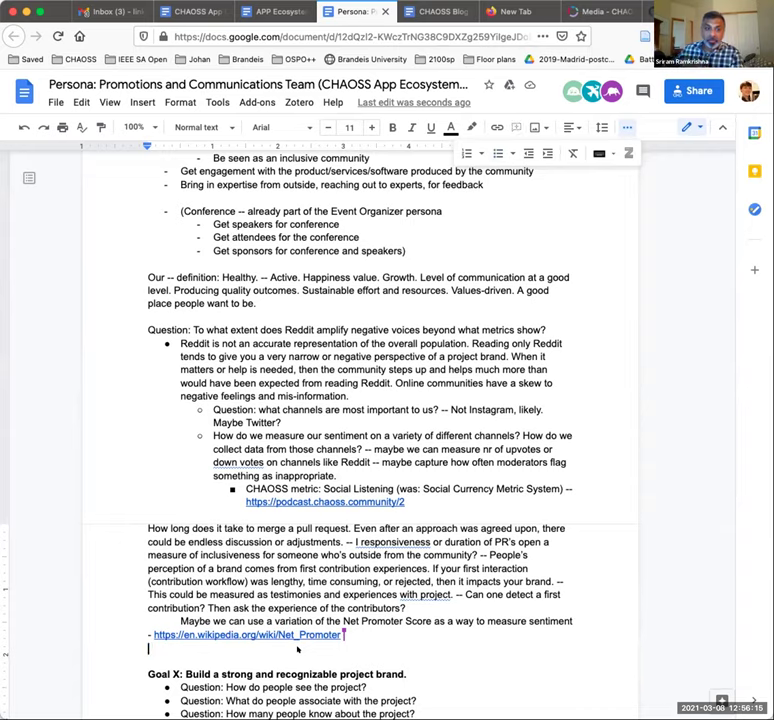
type("Forum par")
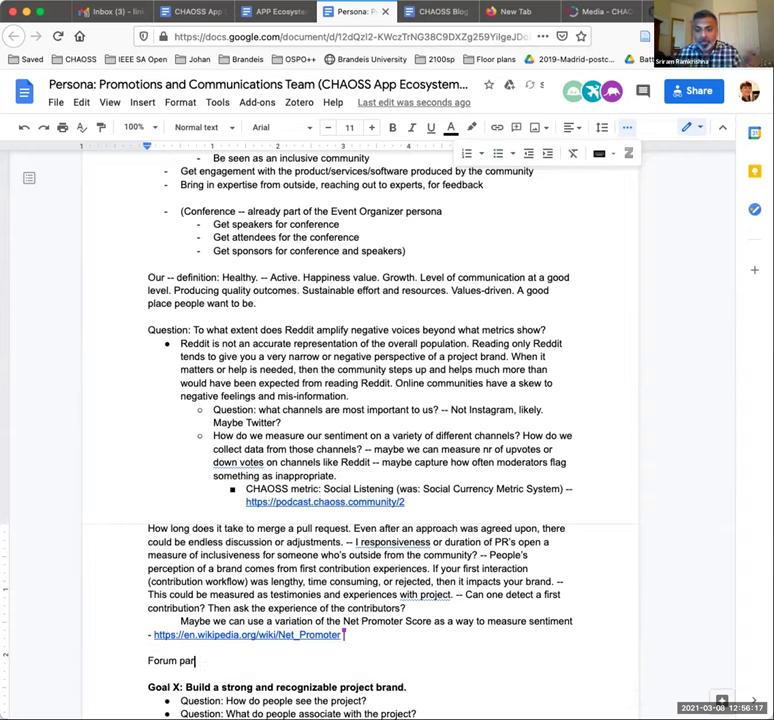
type("ticipation: i")
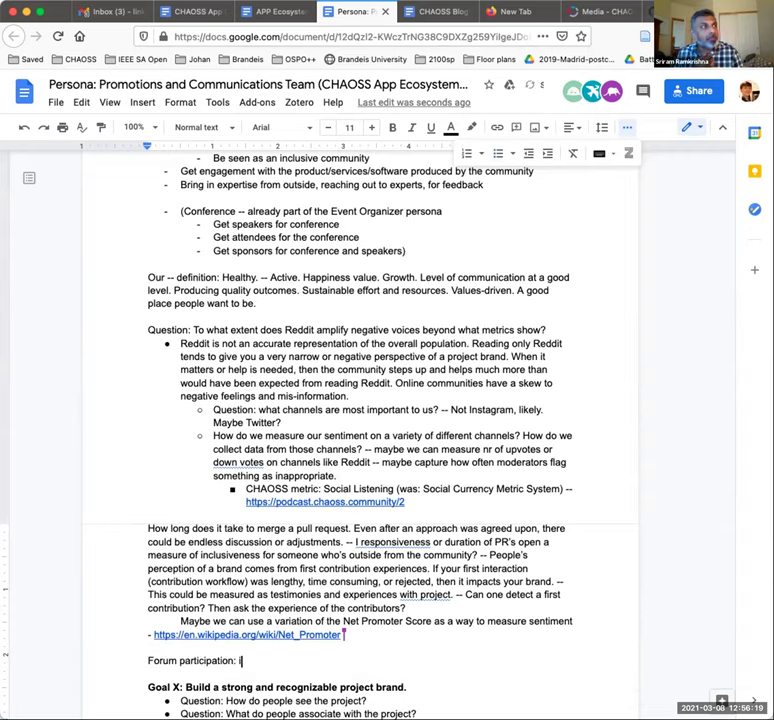
type("ncrease in")
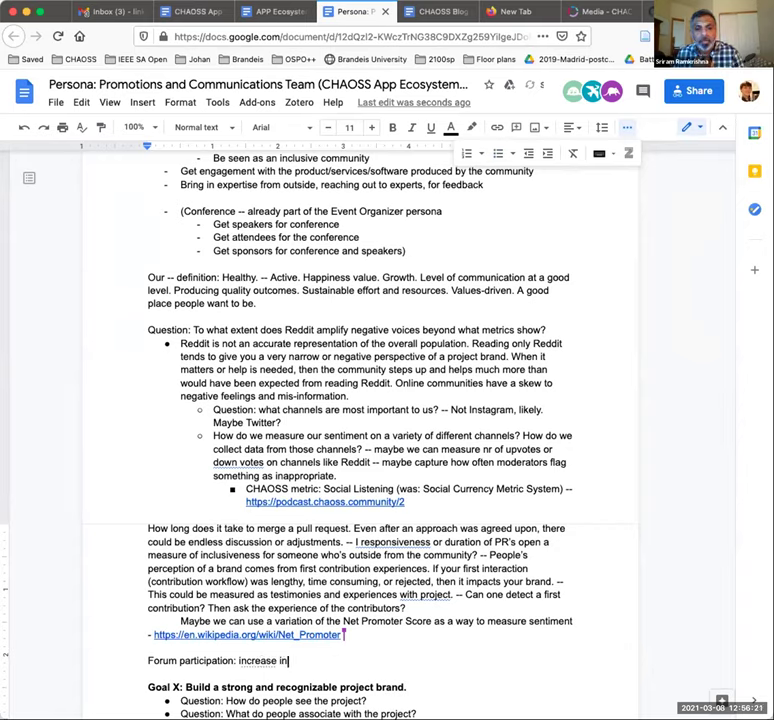
type(" who")
key("BackSpace")
key("BackSpace")
key("BackSpace")
type("people joining.")
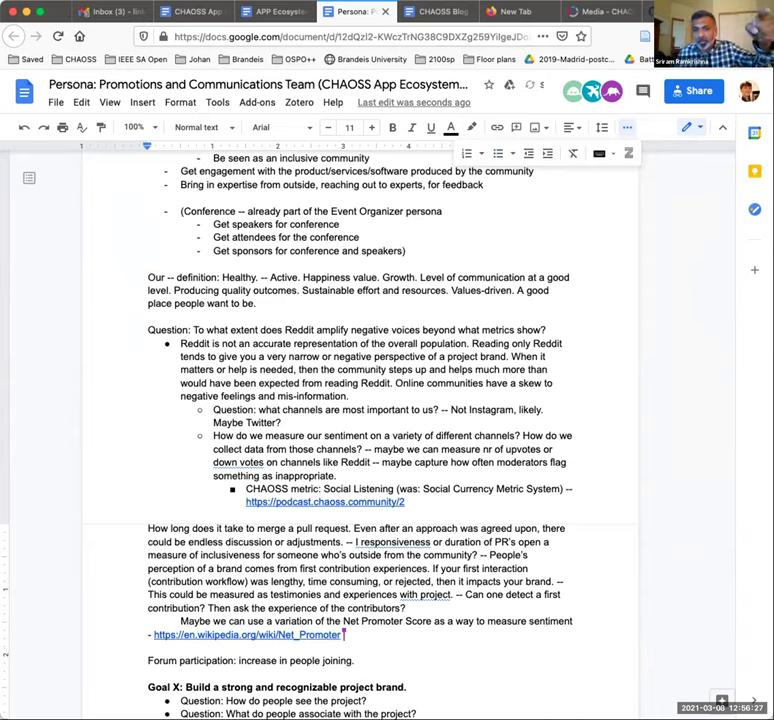
Replace the closing period of the forum participation note with "(uptick) but also uptick of blocked comments.".
key("BackSpace")
key("BackSpace")
type("(up")
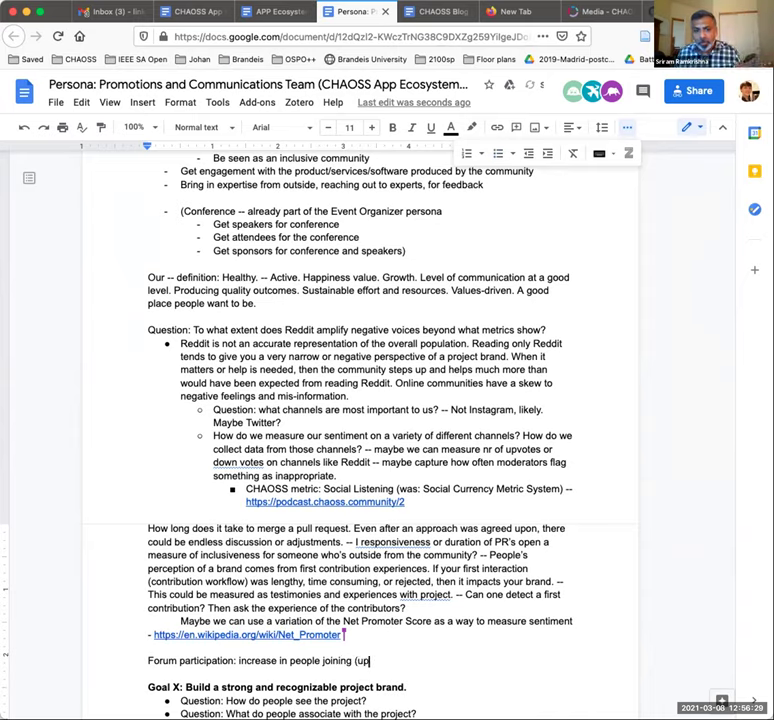
type("tick)")
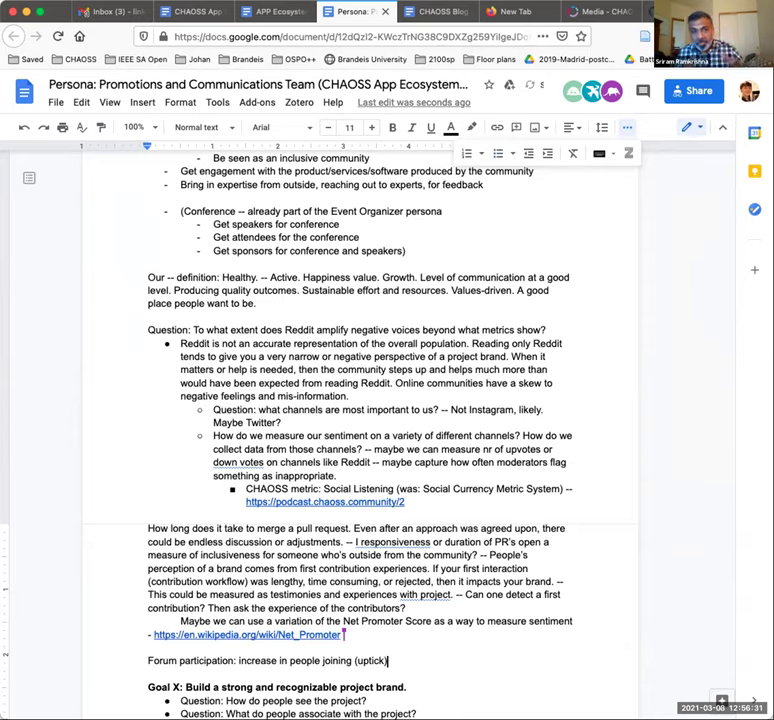
type(" but also uptick of blocked comments.")
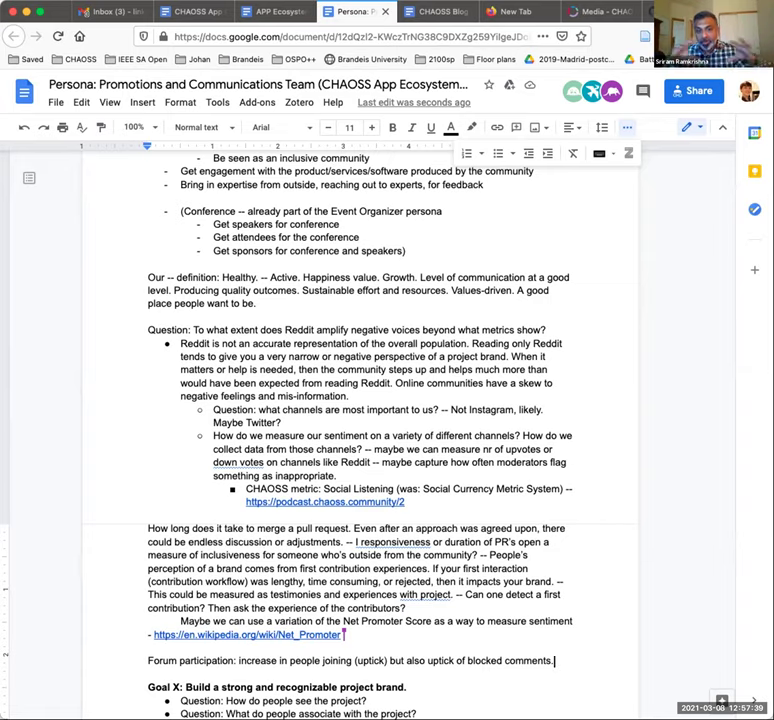
Add the paragraph "Increase of communication ahead of the GNOME release has resulted in lower interactions and reactions to announcements." below the forum participation note.
left_click(554, 660)
key("Return")
key("Return")
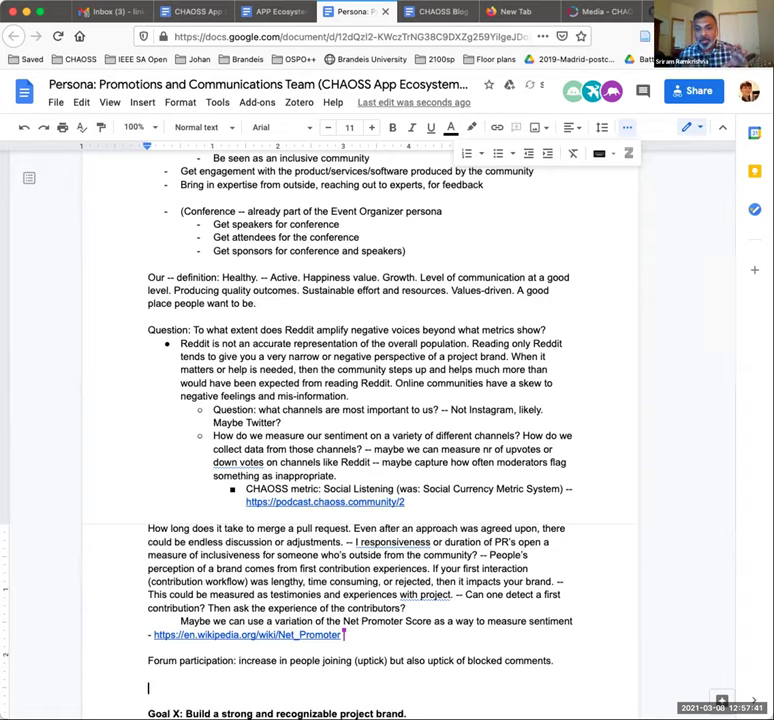
type("Increase of communication ahe")
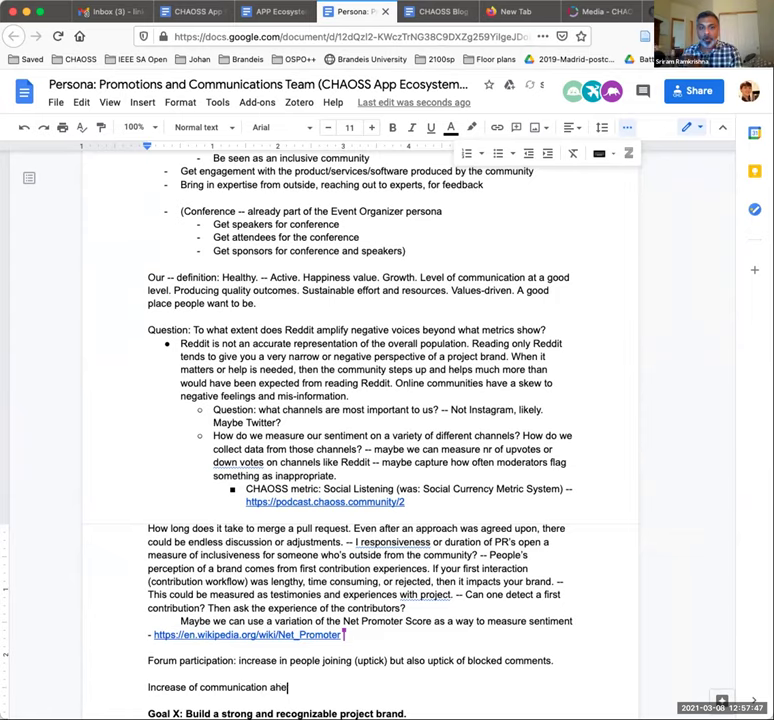
type("ad of the GN")
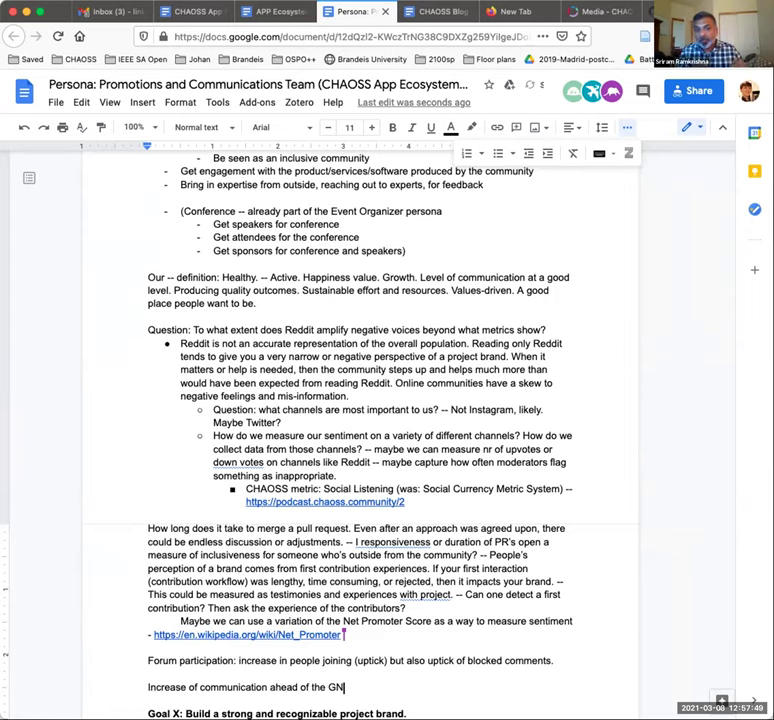
type("OME release has")
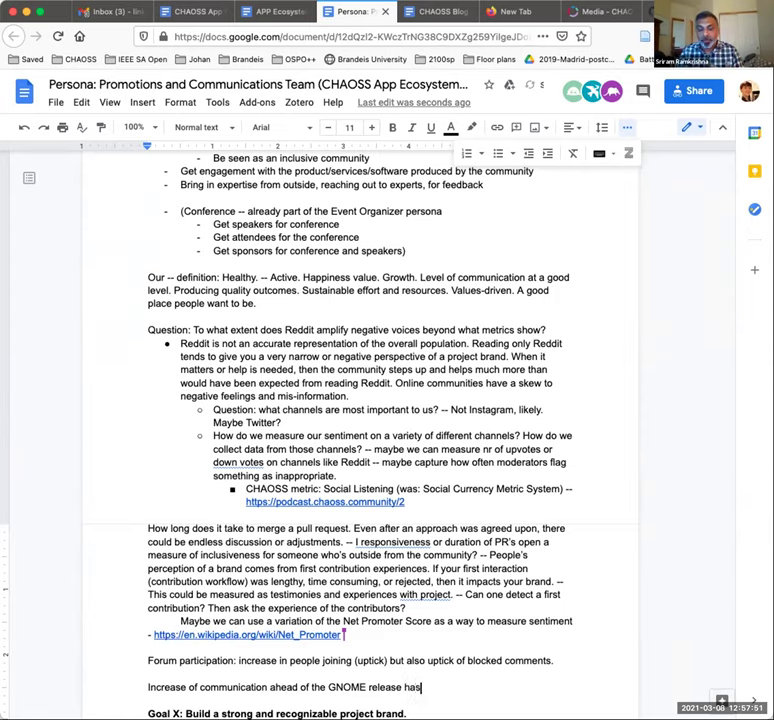
type(" resulted in lo")
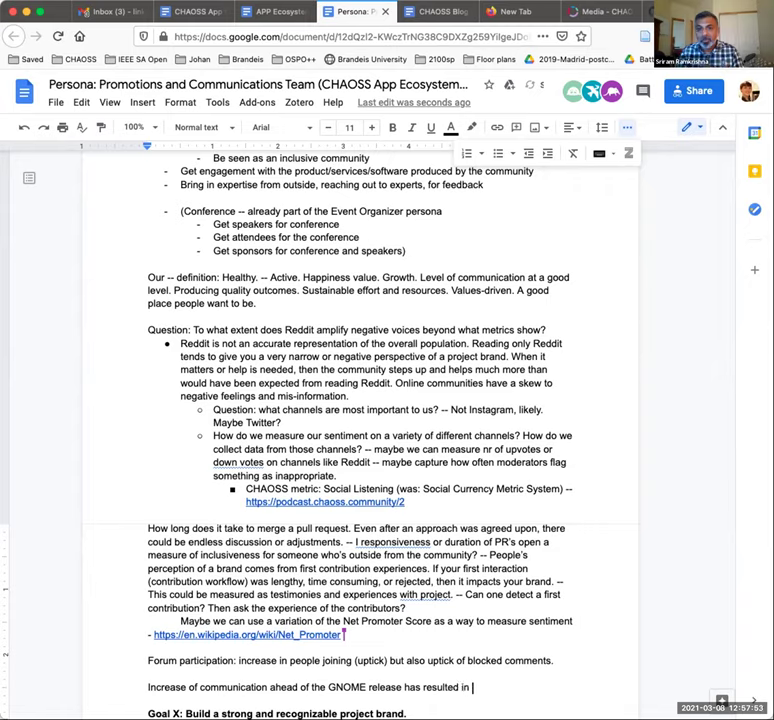
type("wer interac")
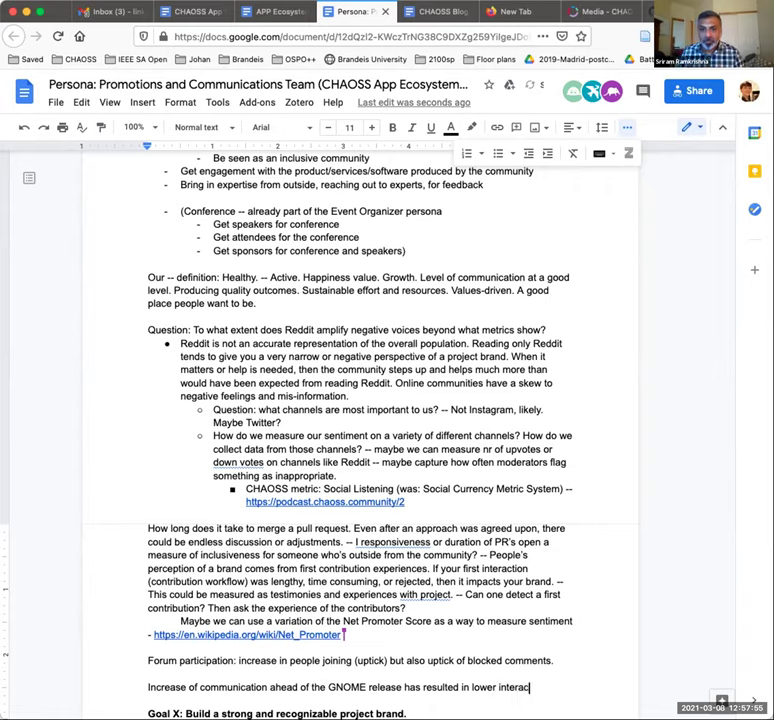
type("tions and reactions to announcements.")
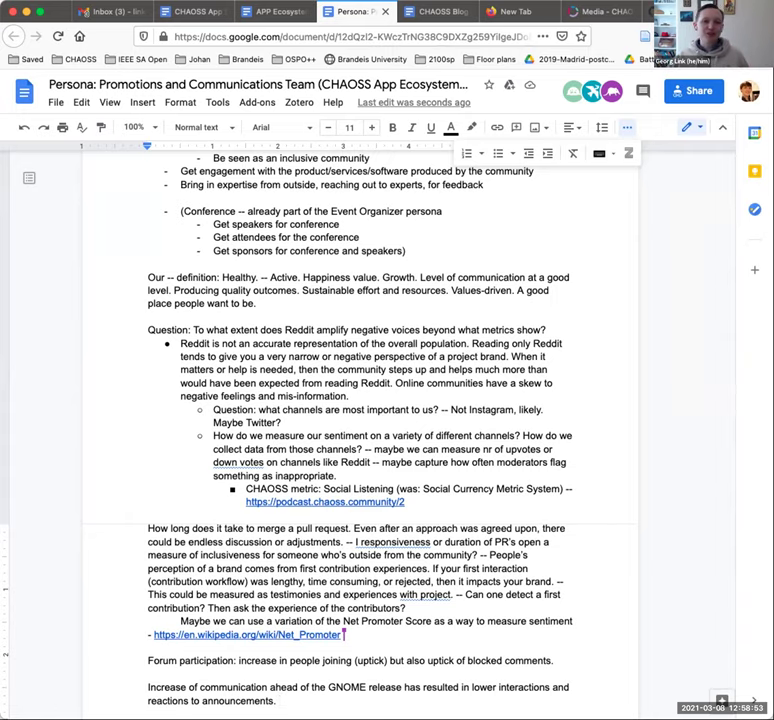
scroll(179, 289, "up", 5)
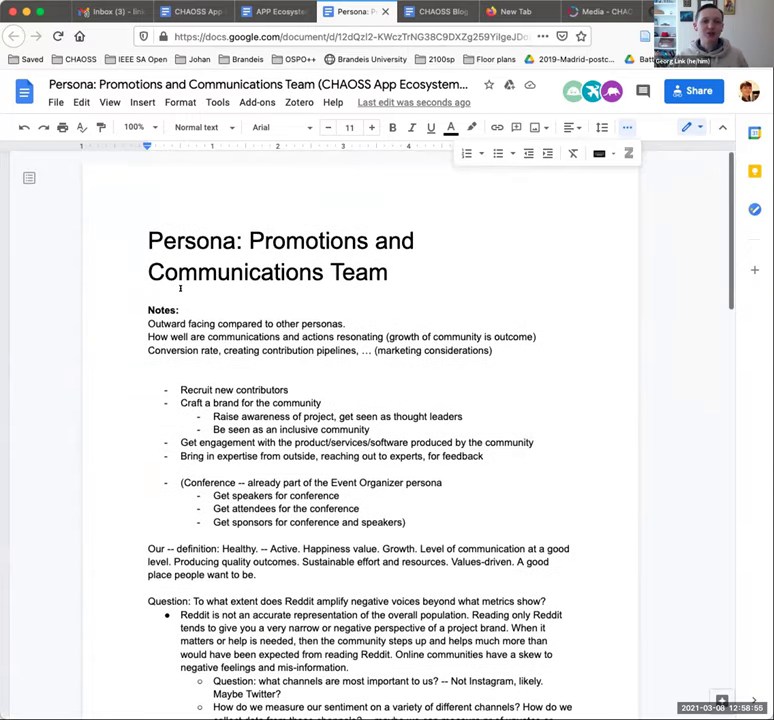